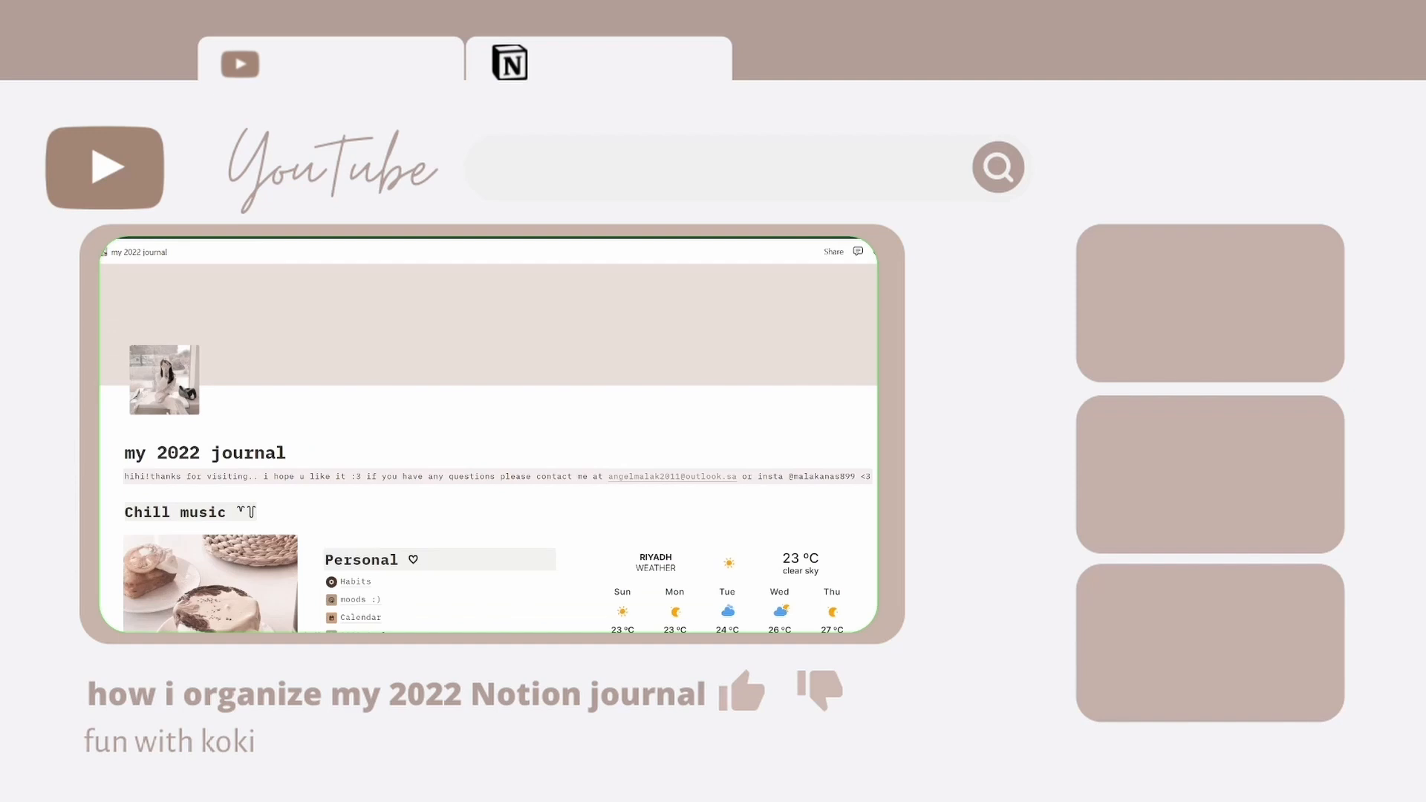
Look over all sections of the my 2022 journal page and open its Calendar page for a quick view.
{"action": "scroll", "coordinate": [497, 577], "scroll_direction": "down", "scroll_amount": 2}
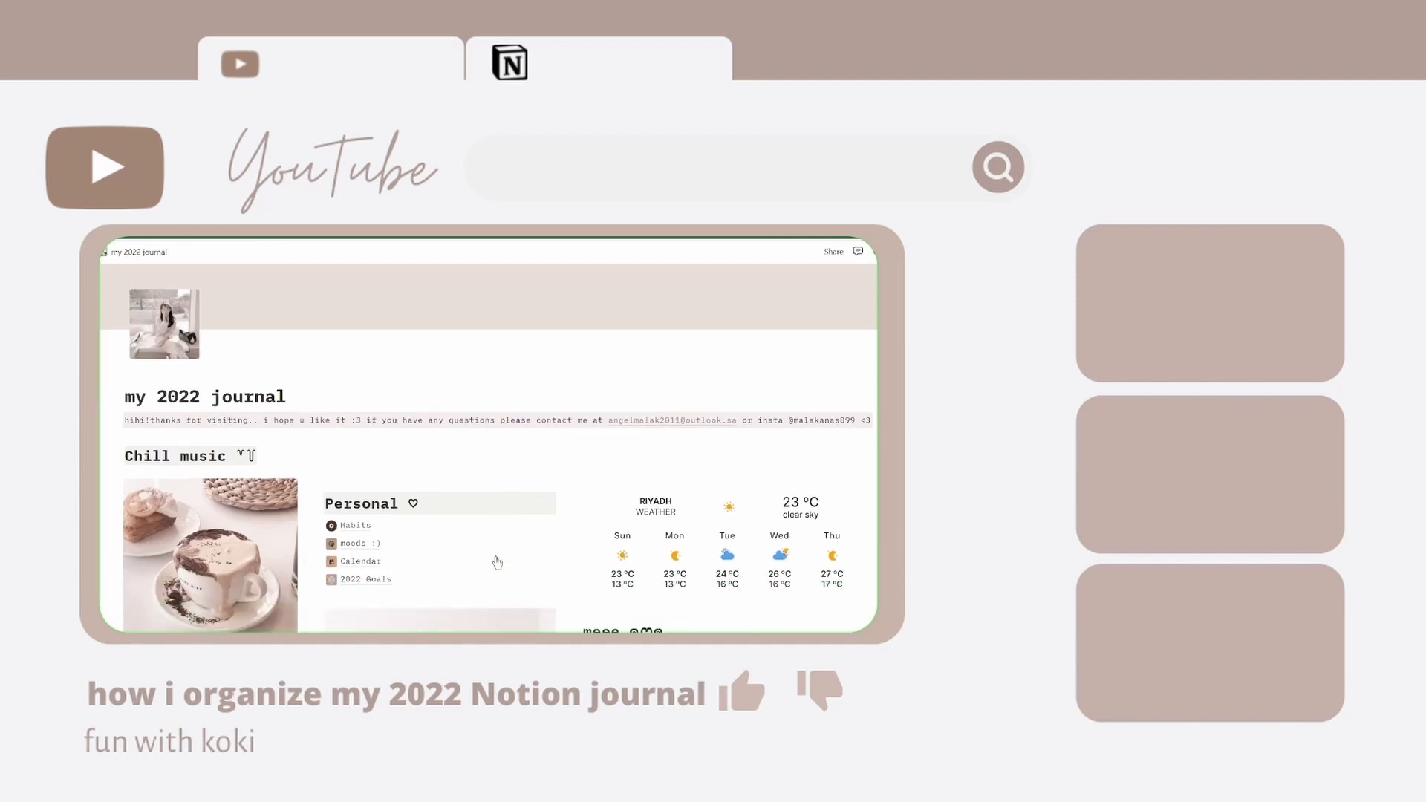
{"action": "scroll", "coordinate": [496, 562], "scroll_direction": "down", "scroll_amount": 7}
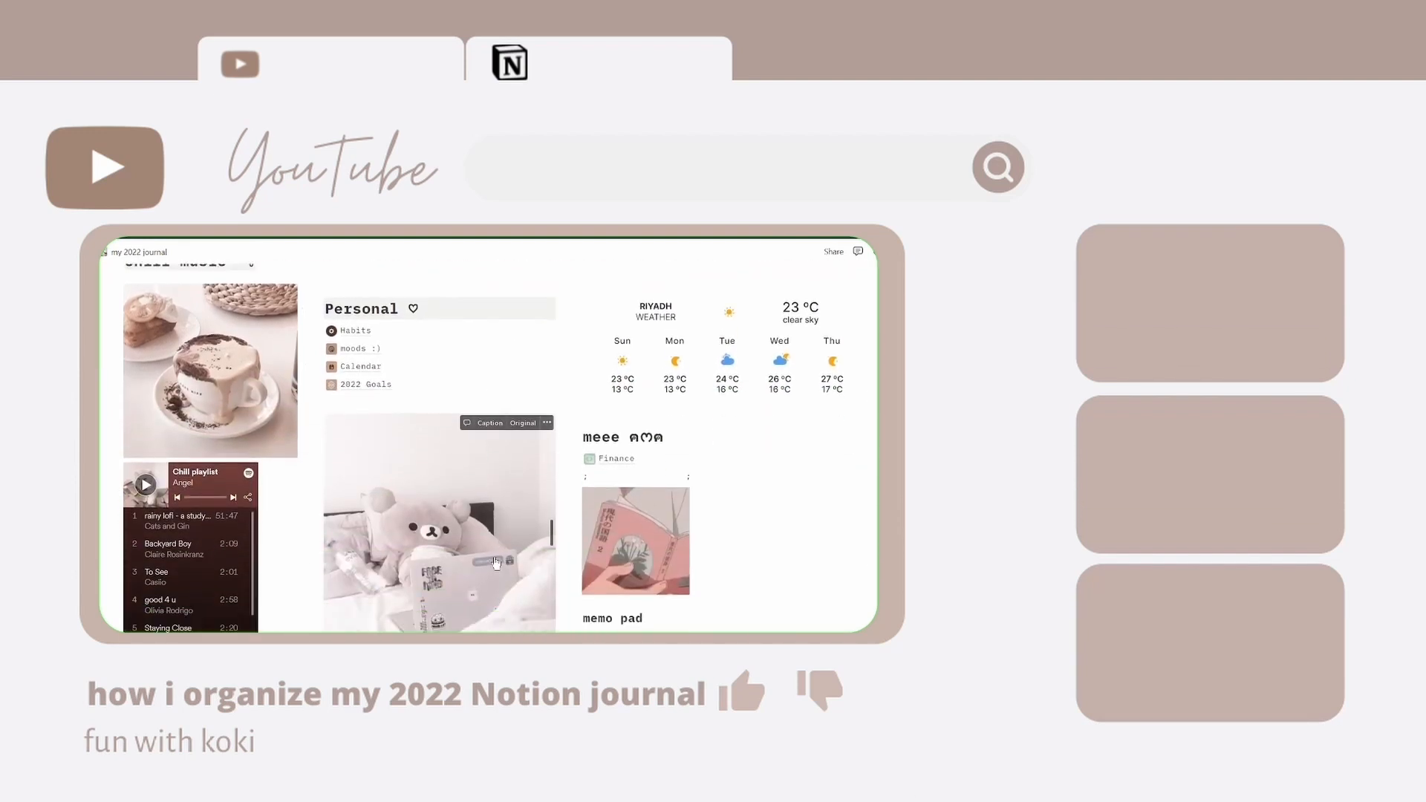
{"action": "scroll", "coordinate": [496, 562], "scroll_direction": "down", "scroll_amount": 6}
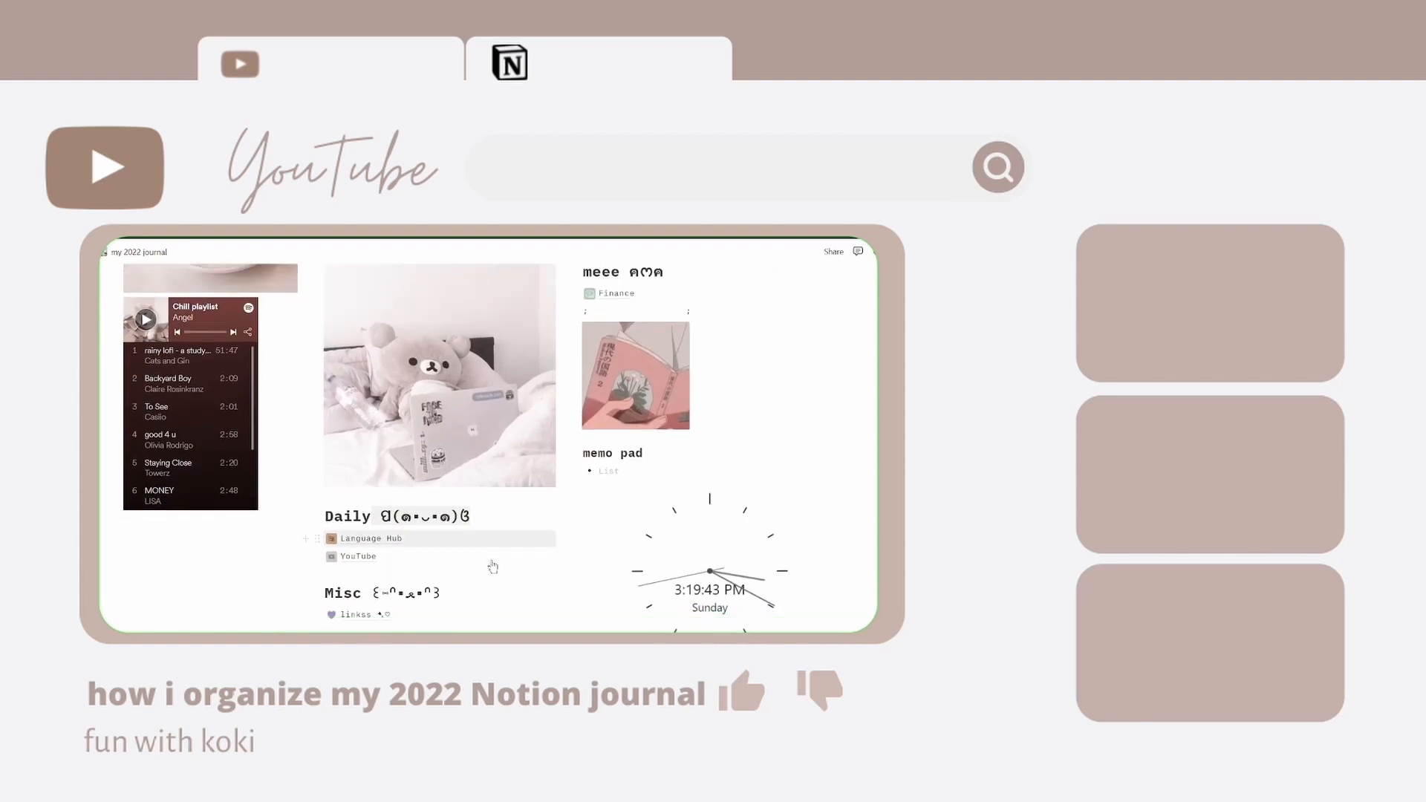
{"action": "scroll", "coordinate": [492, 566], "scroll_direction": "down", "scroll_amount": 18}
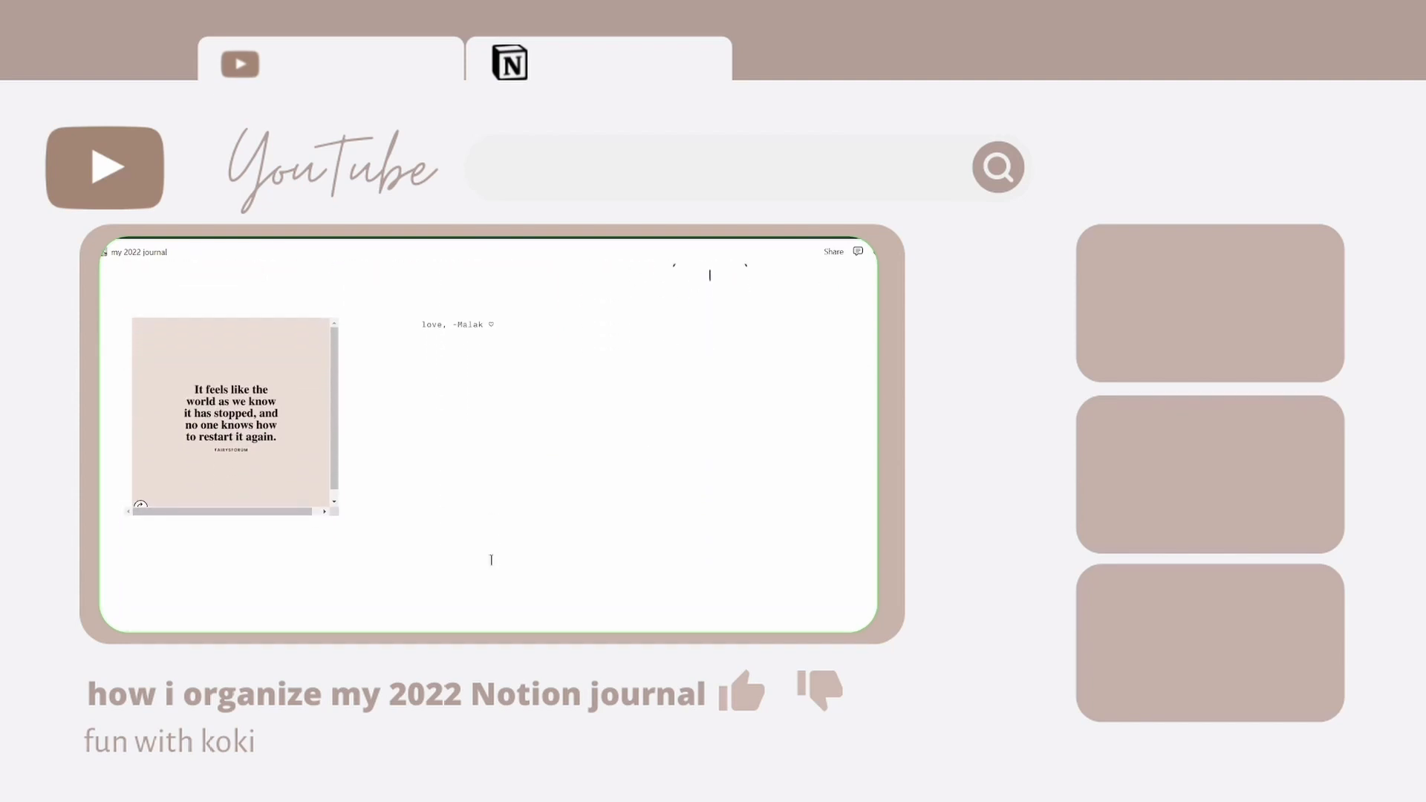
{"action": "scroll", "coordinate": [491, 560], "scroll_direction": "up", "scroll_amount": 15}
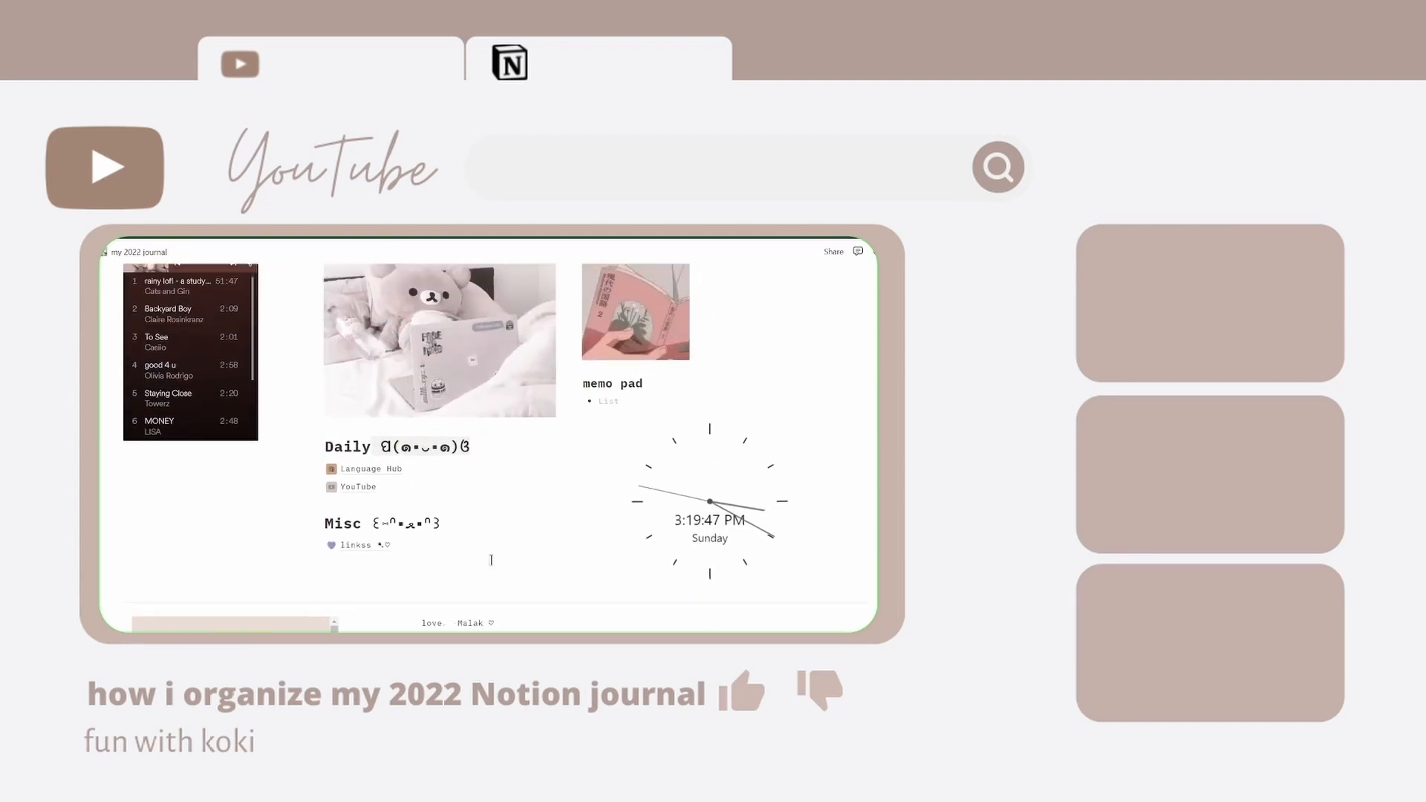
{"action": "scroll", "coordinate": [491, 560], "scroll_direction": "up", "scroll_amount": 15}
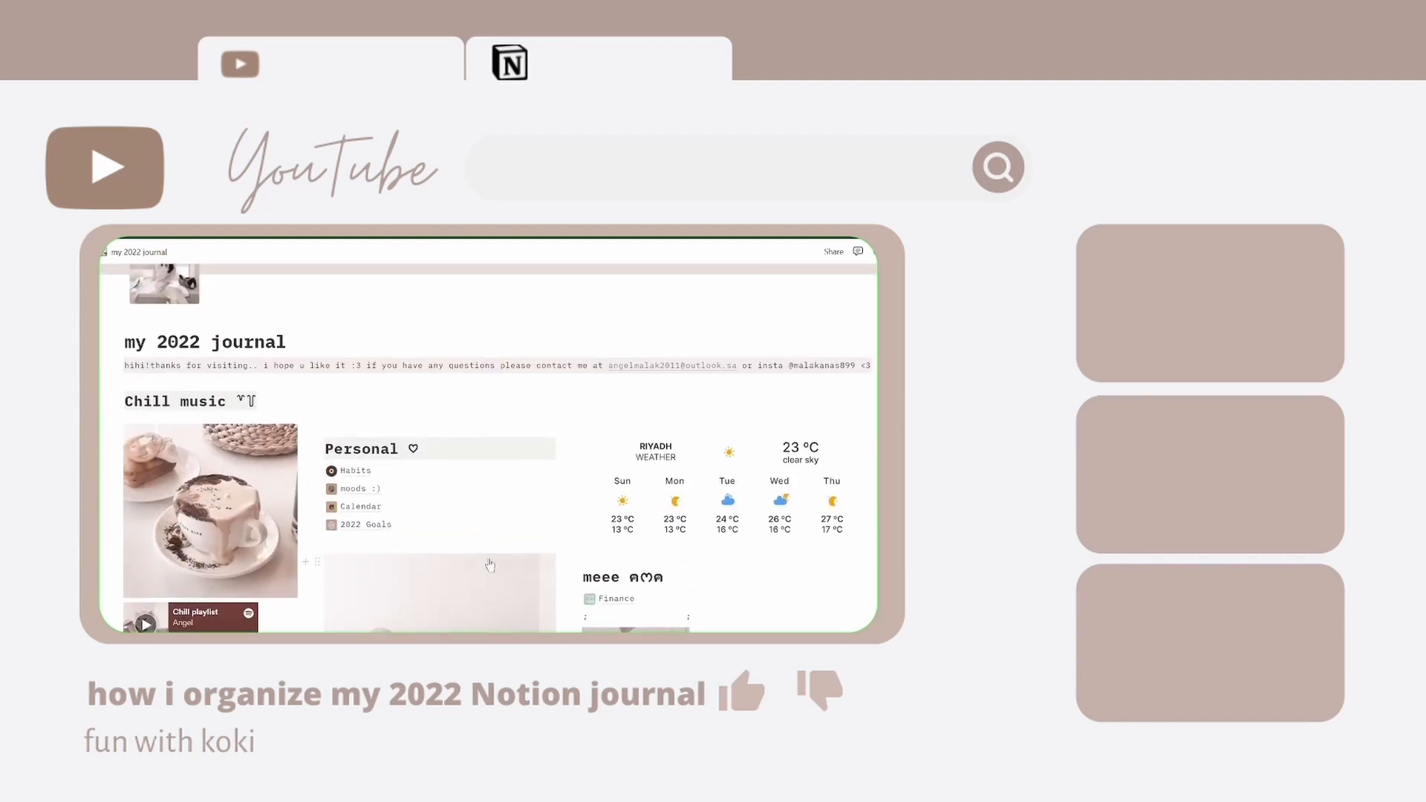
{"action": "scroll", "coordinate": [489, 565], "scroll_direction": "up", "scroll_amount": 1}
{"action": "scroll", "coordinate": [363, 593], "scroll_direction": "down", "scroll_amount": 1}
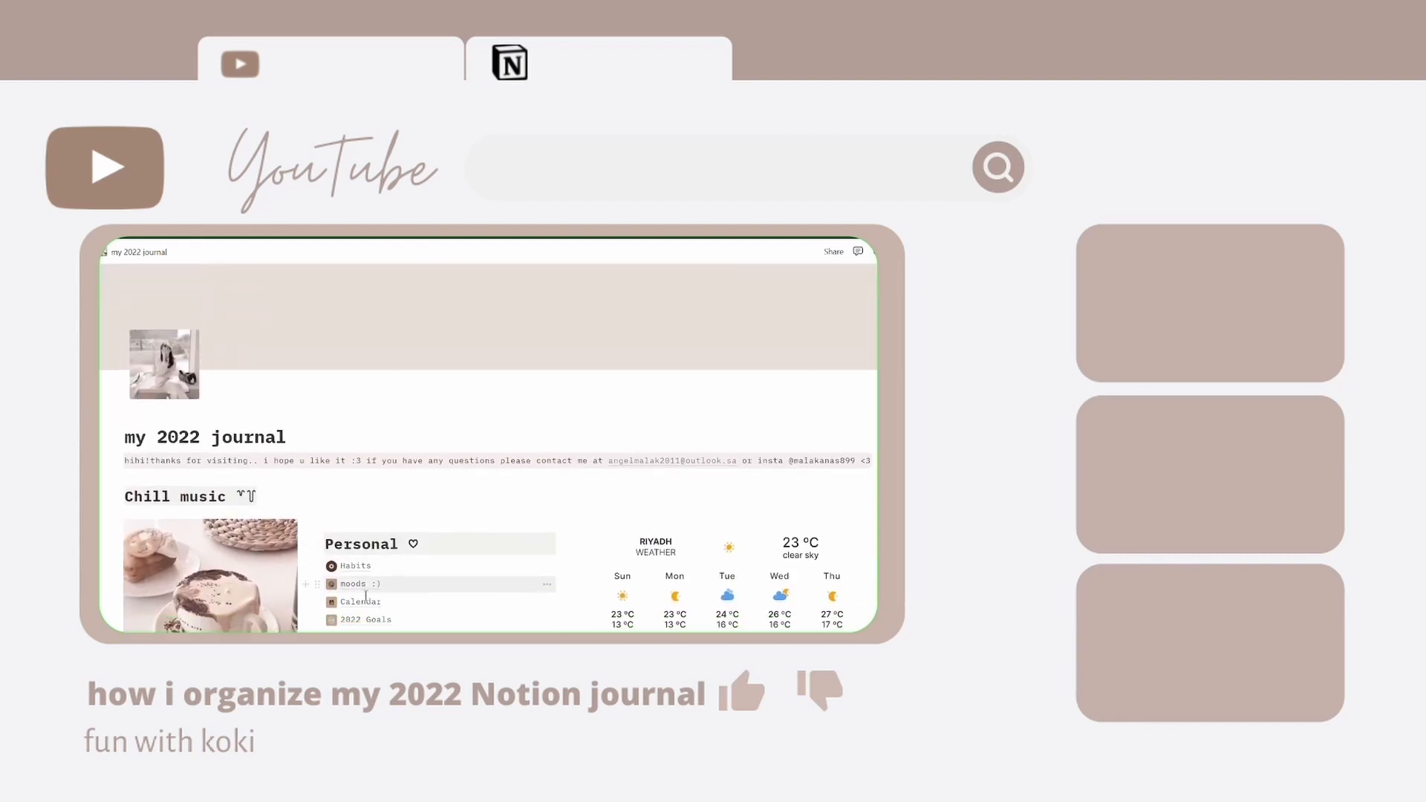
{"action": "left_click", "coordinate": [360, 562]}
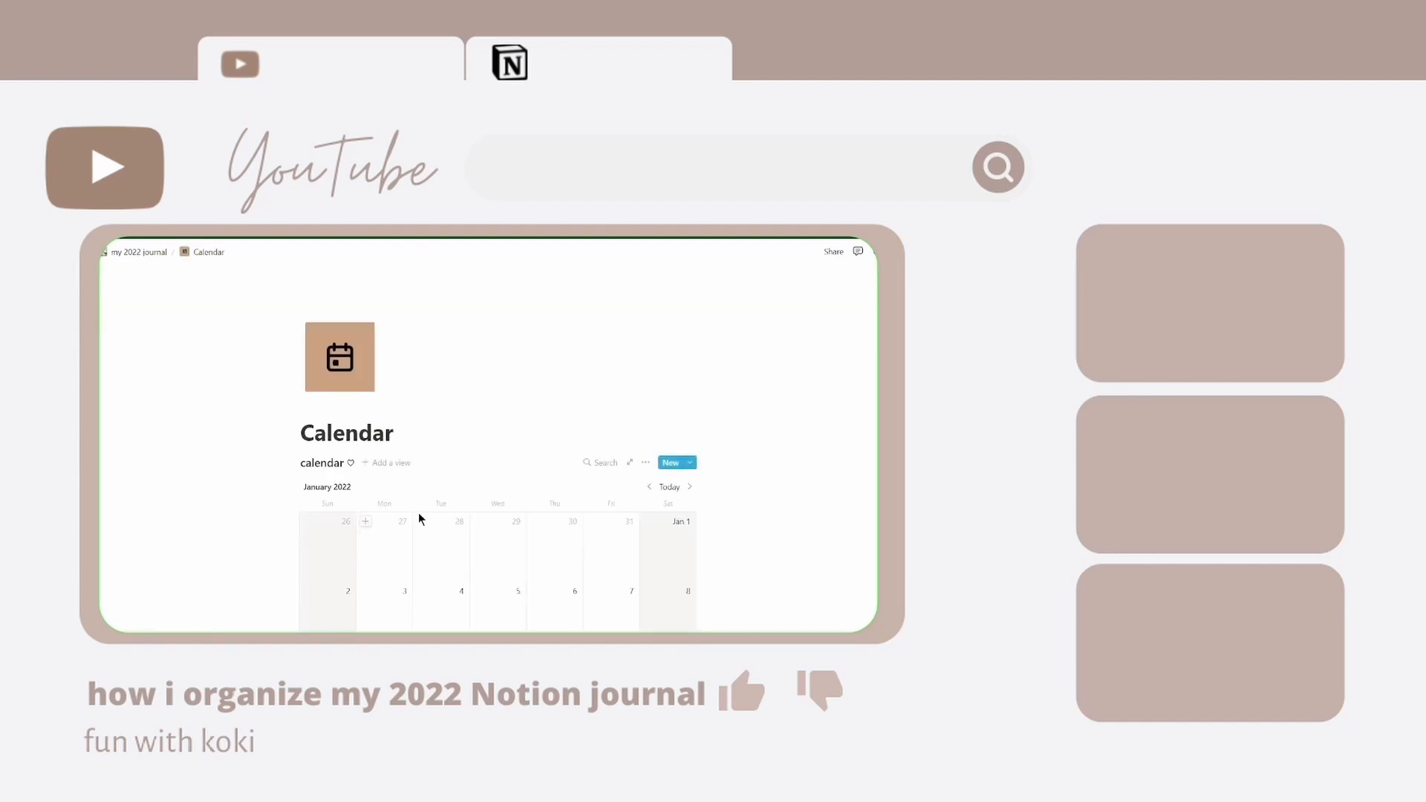
{"action": "scroll", "coordinate": [436, 515], "scroll_direction": "down", "scroll_amount": 3}
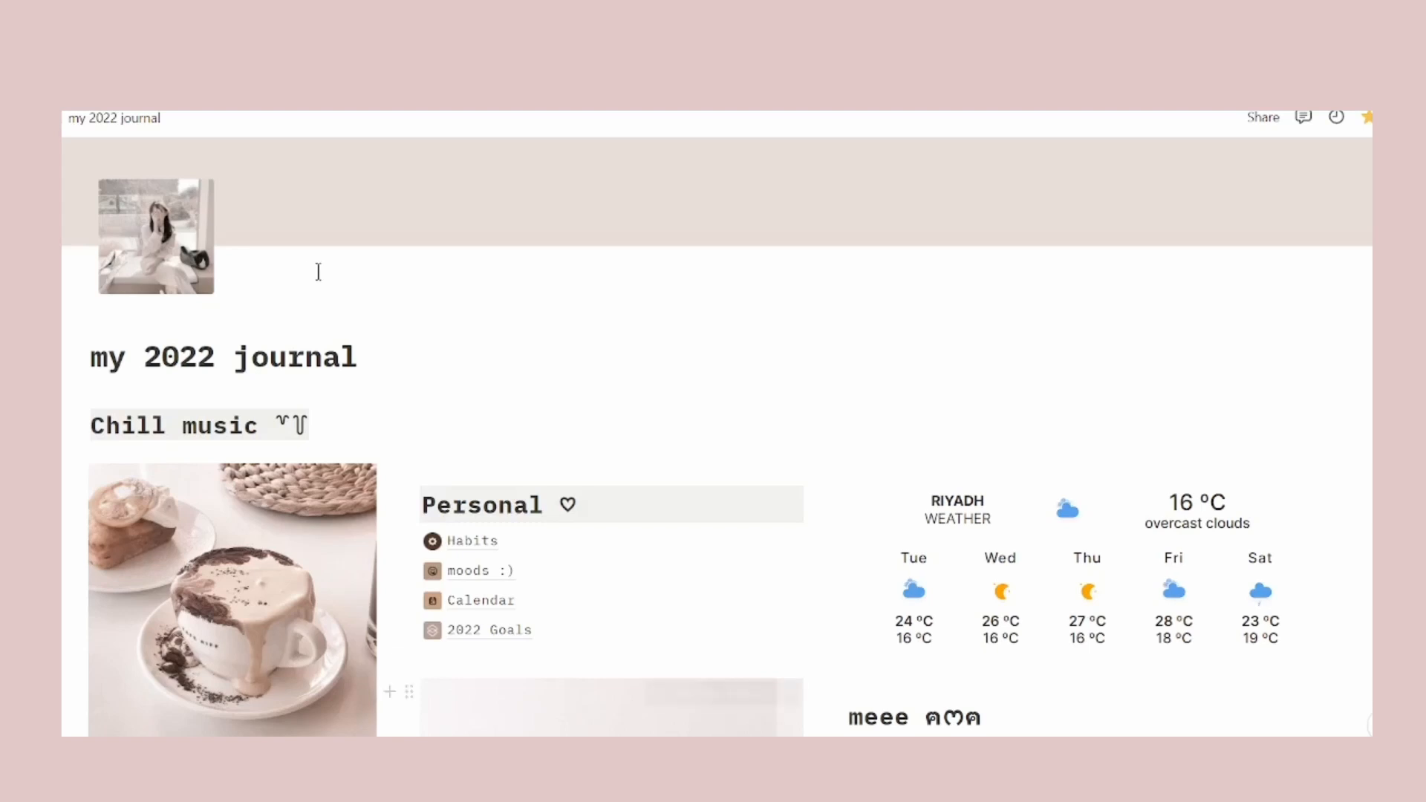
Examine the journal page's title and the track list of the Chill playlist embedded under Chill music.
{"action": "scroll", "coordinate": [876, 180], "scroll_direction": "up", "scroll_amount": 2}
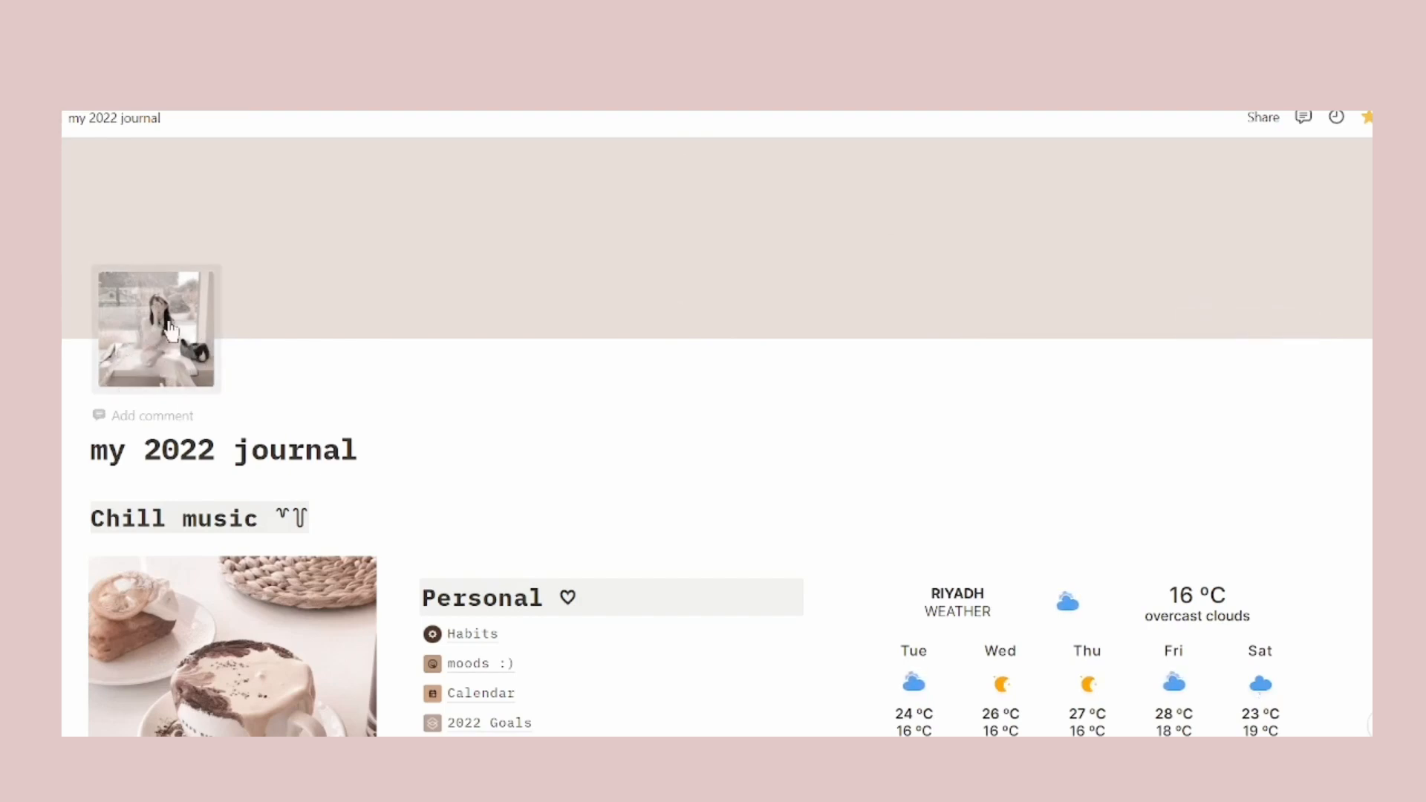
{"action": "double_click", "coordinate": [362, 438]}
{"action": "triple_click", "coordinate": [363, 439]}
{"action": "left_click", "coordinate": [530, 413]}
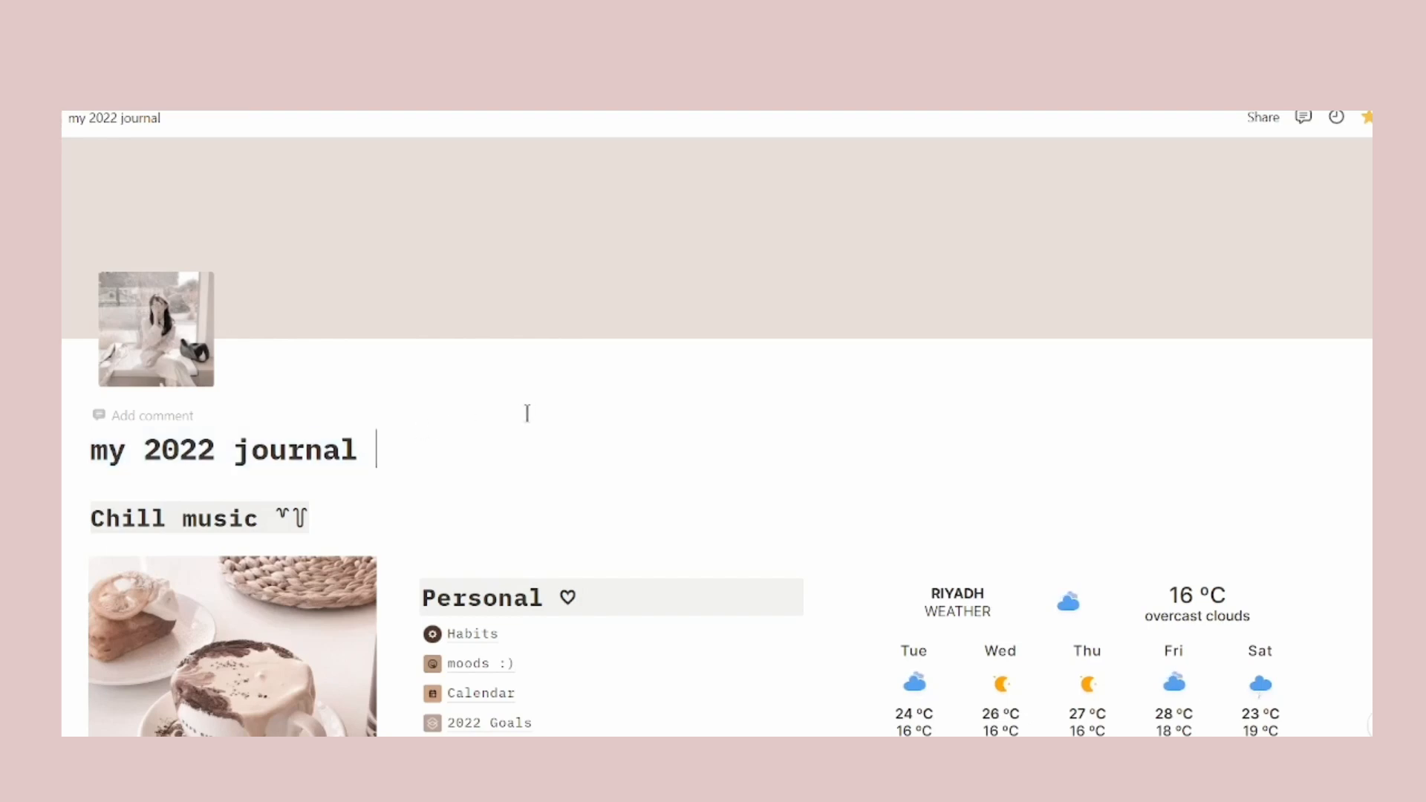
{"action": "scroll", "coordinate": [523, 413], "scroll_direction": "down", "scroll_amount": 3}
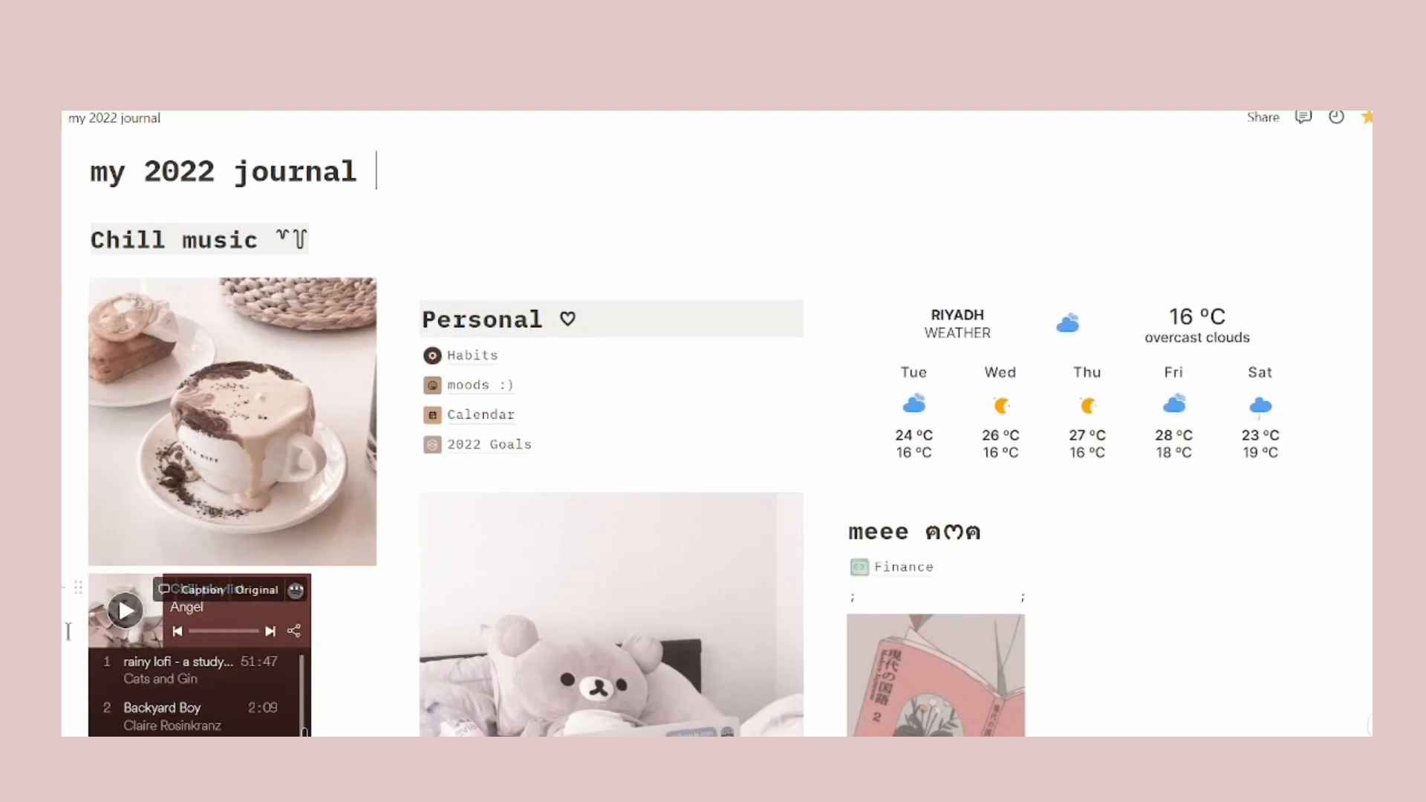
{"action": "scroll", "coordinate": [208, 683], "scroll_direction": "down", "scroll_amount": 3}
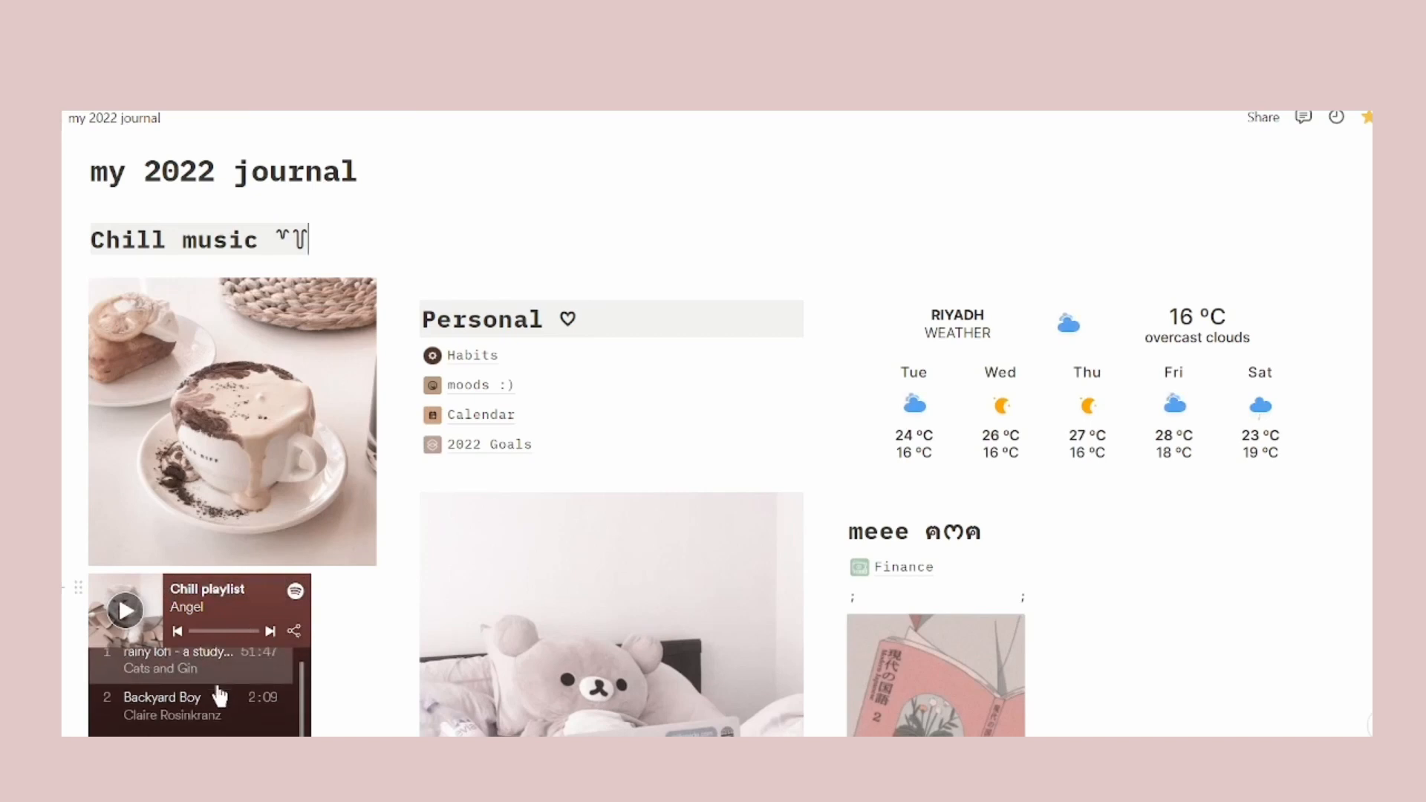
{"action": "scroll", "coordinate": [337, 659], "scroll_direction": "down", "scroll_amount": 2}
{"action": "scroll", "coordinate": [208, 654], "scroll_direction": "up", "scroll_amount": 2}
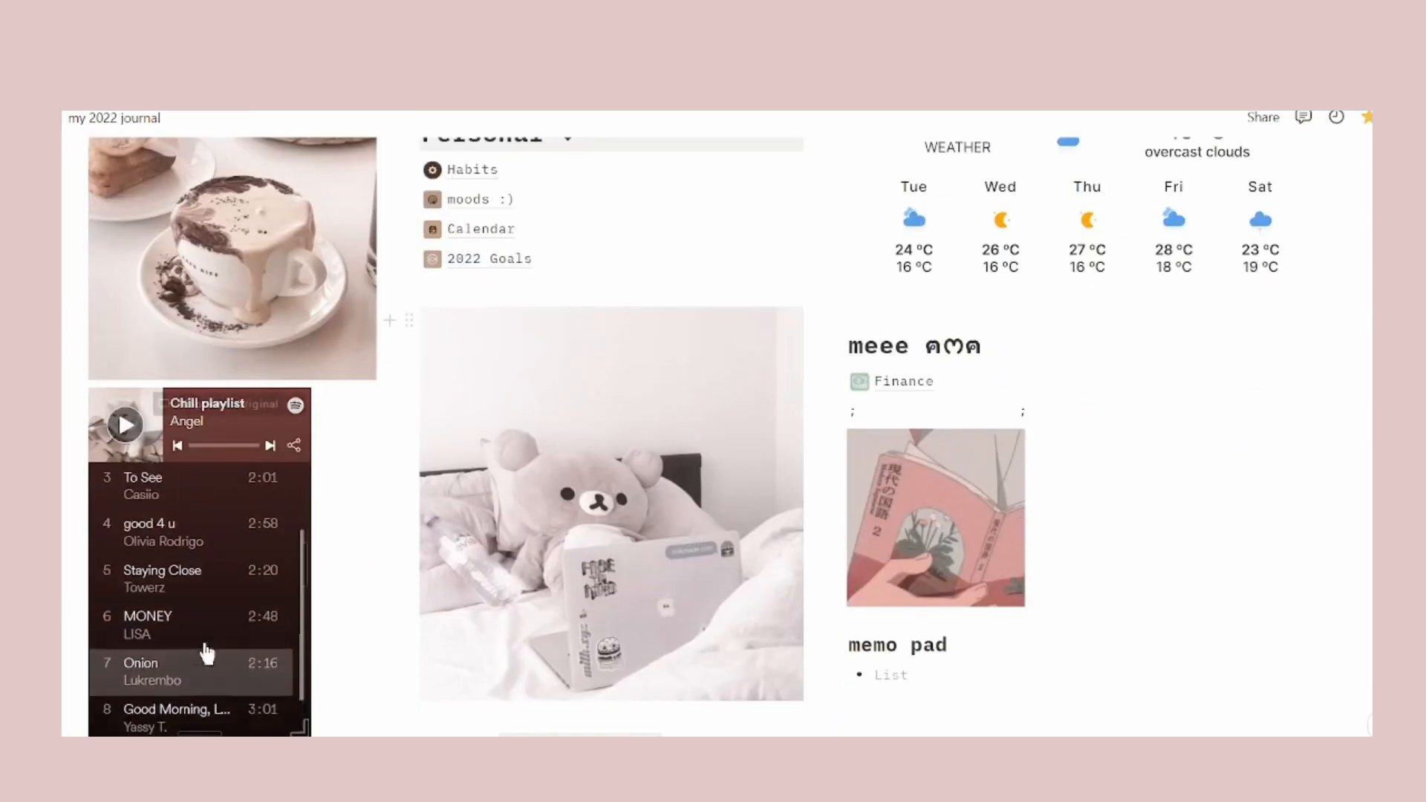
{"action": "scroll", "coordinate": [207, 654], "scroll_direction": "down", "scroll_amount": 2}
{"action": "scroll", "coordinate": [211, 646], "scroll_direction": "up", "scroll_amount": 3}
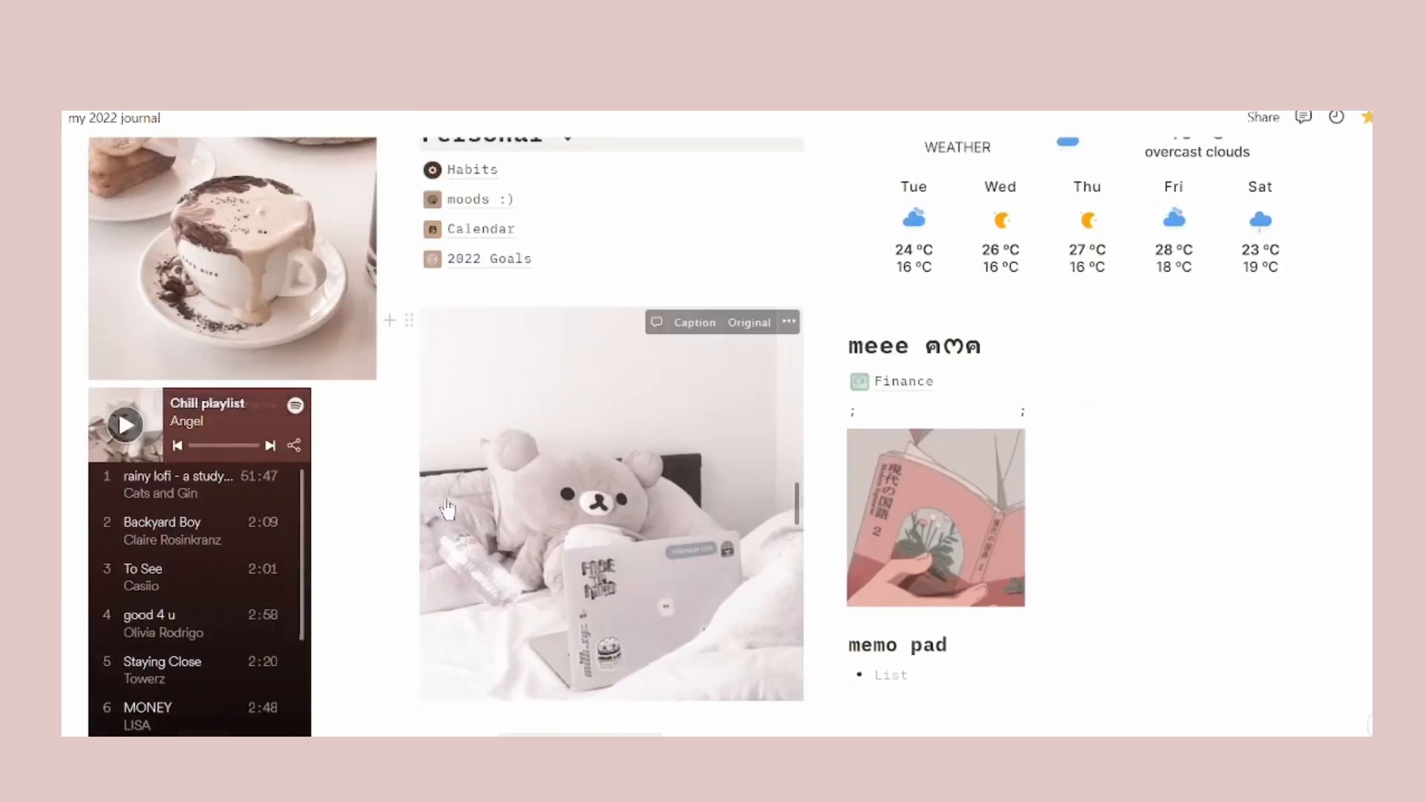
Open the Habits page from the journal's Personal section.
{"action": "scroll", "coordinate": [460, 519], "scroll_direction": "up", "scroll_amount": 5}
{"action": "scroll", "coordinate": [471, 547], "scroll_direction": "down", "scroll_amount": 1}
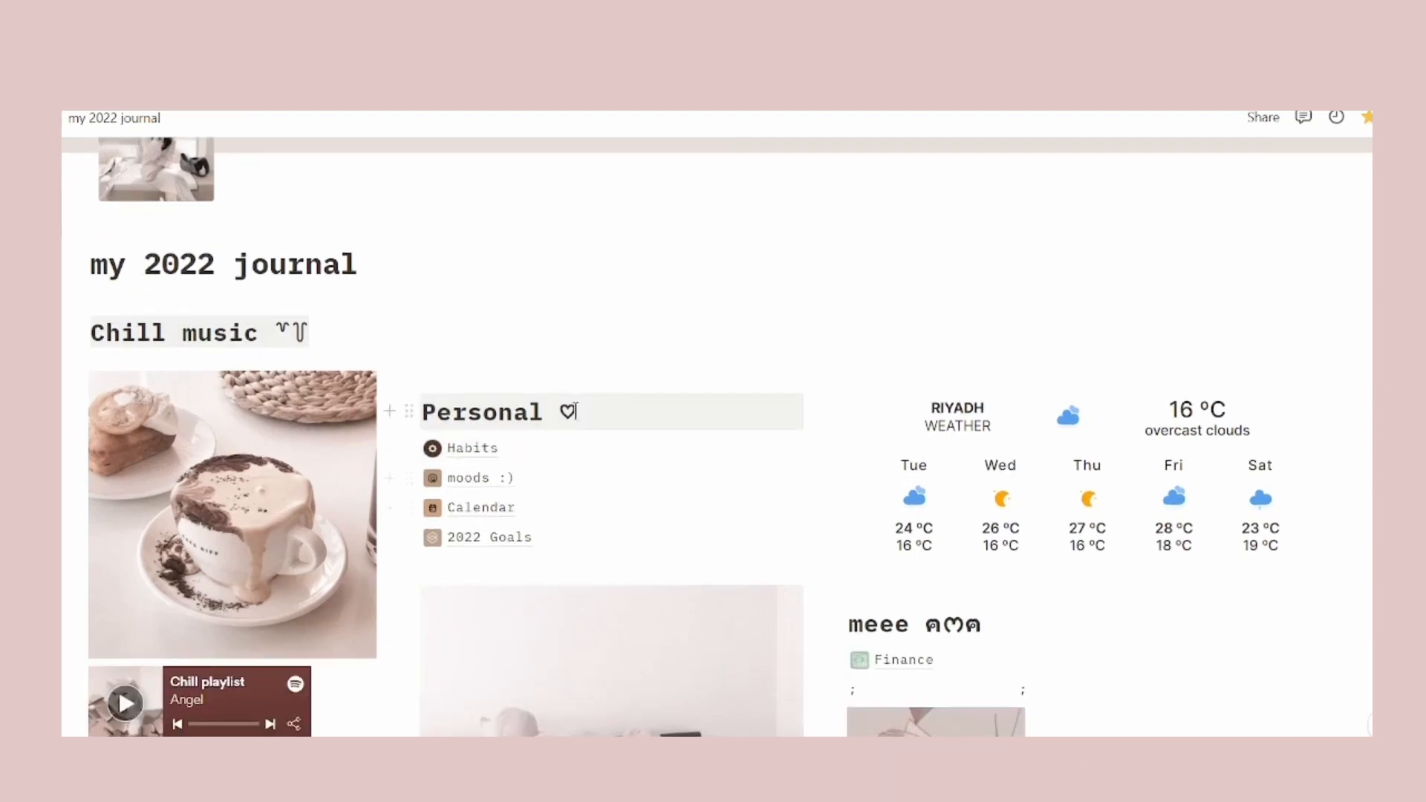
{"action": "left_click_drag", "start_coordinate": [592, 412], "coordinate": [423, 420]}
{"action": "left_click", "coordinate": [456, 332]}
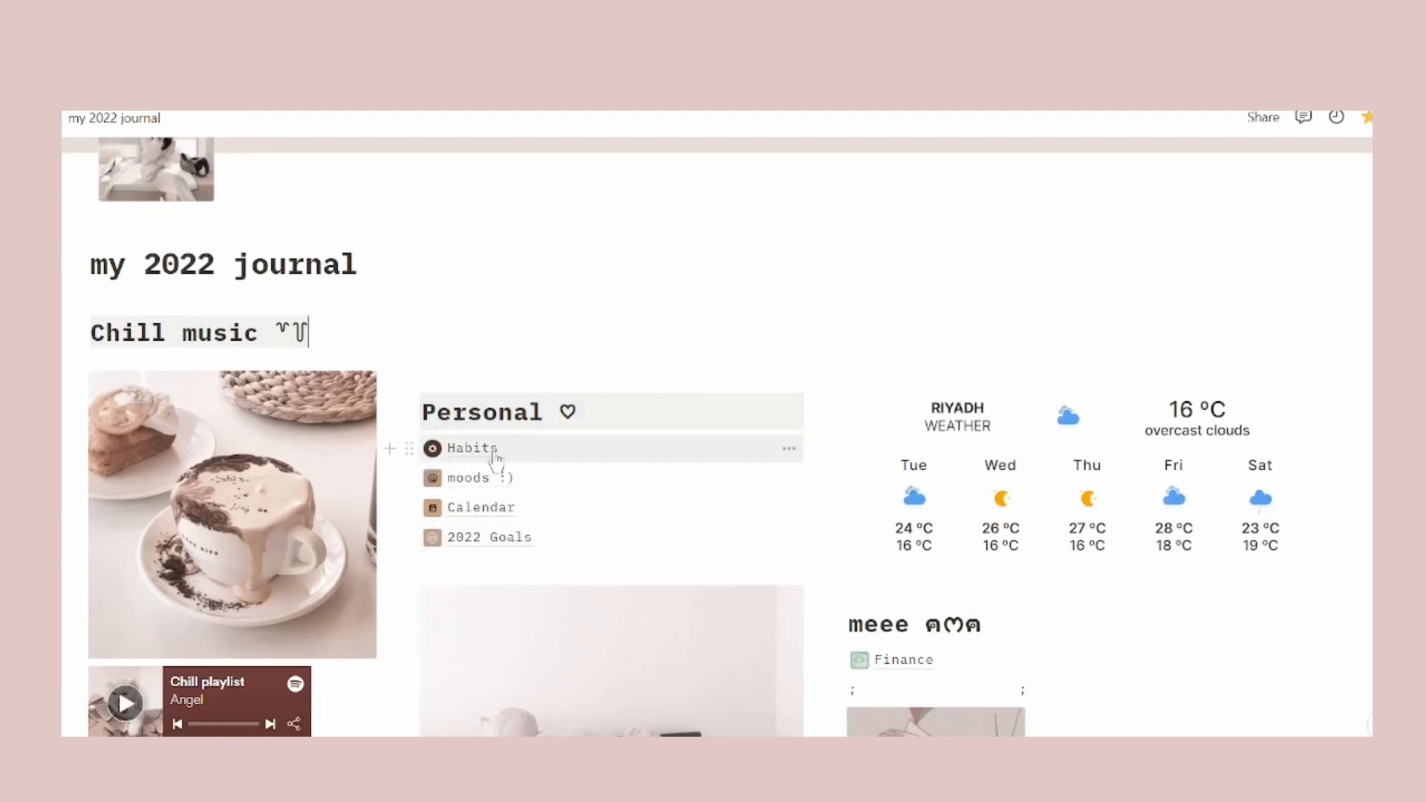
{"action": "left_click", "coordinate": [472, 448]}
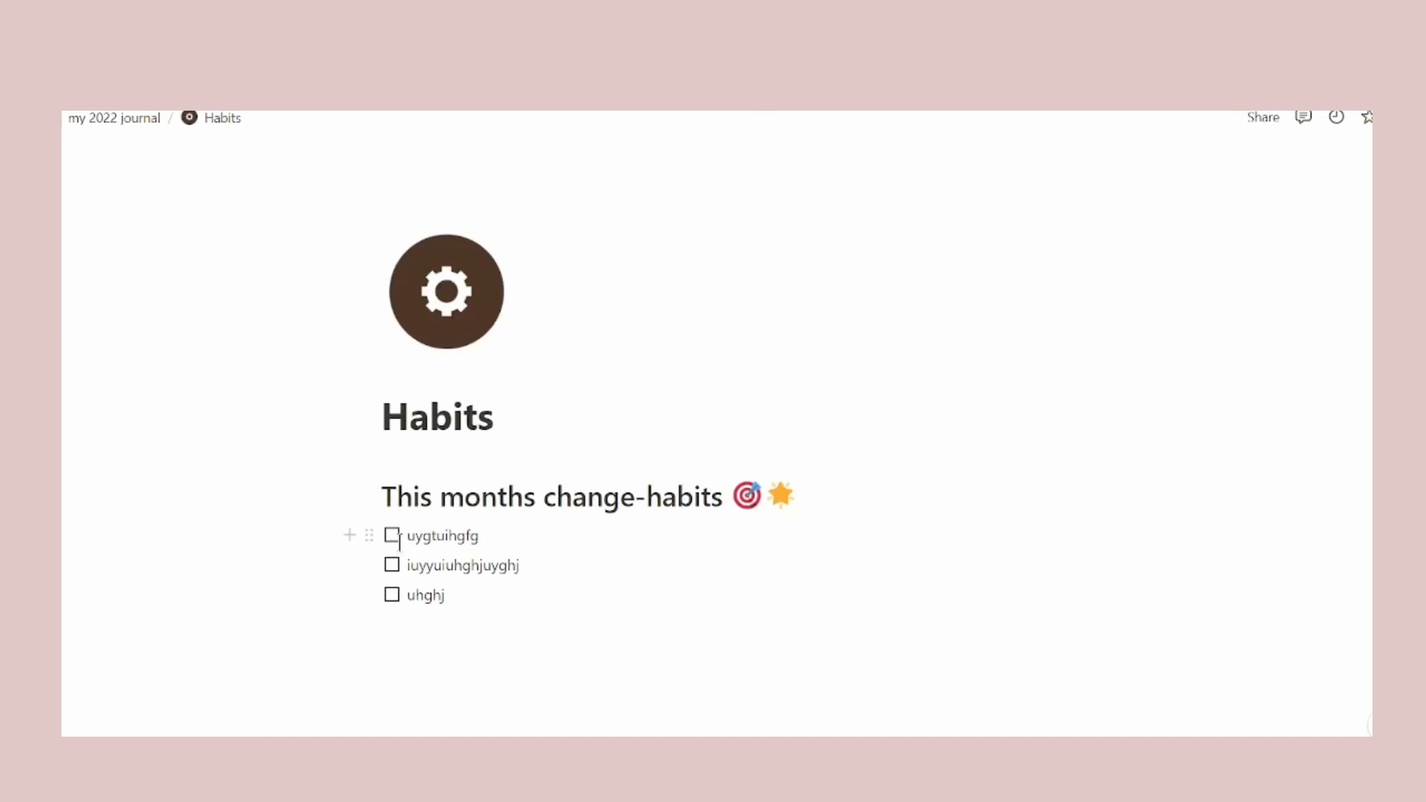
Mark the second and third to-dos under "This months change-habits" as done.
{"action": "left_click_drag", "start_coordinate": [406, 534], "coordinate": [515, 532]}
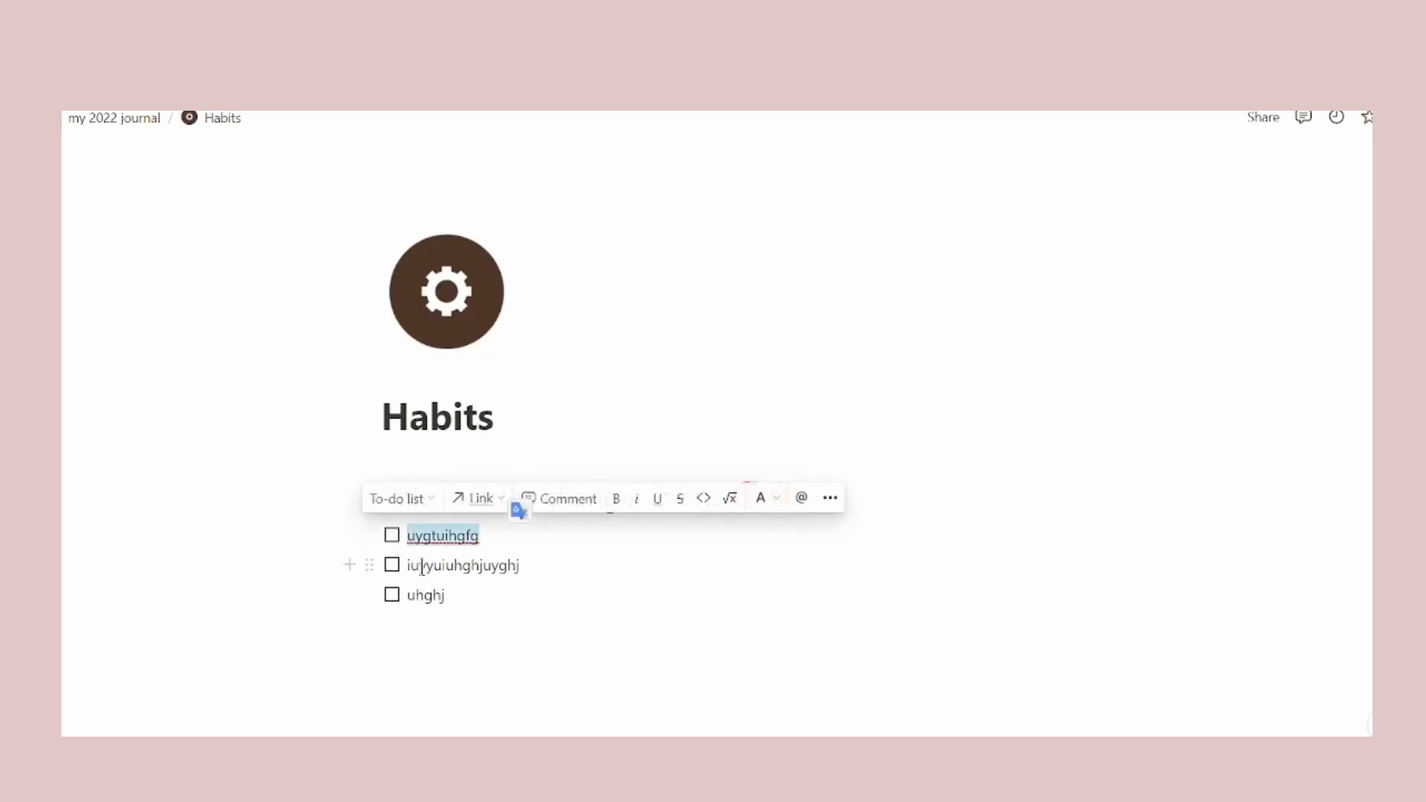
{"action": "mouse_move", "coordinate": [396, 565]}
{"action": "left_mouse_down"}
{"action": "mouse_move", "coordinate": [483, 562]}
{"action": "mouse_move", "coordinate": [394, 575]}
{"action": "left_mouse_up"}
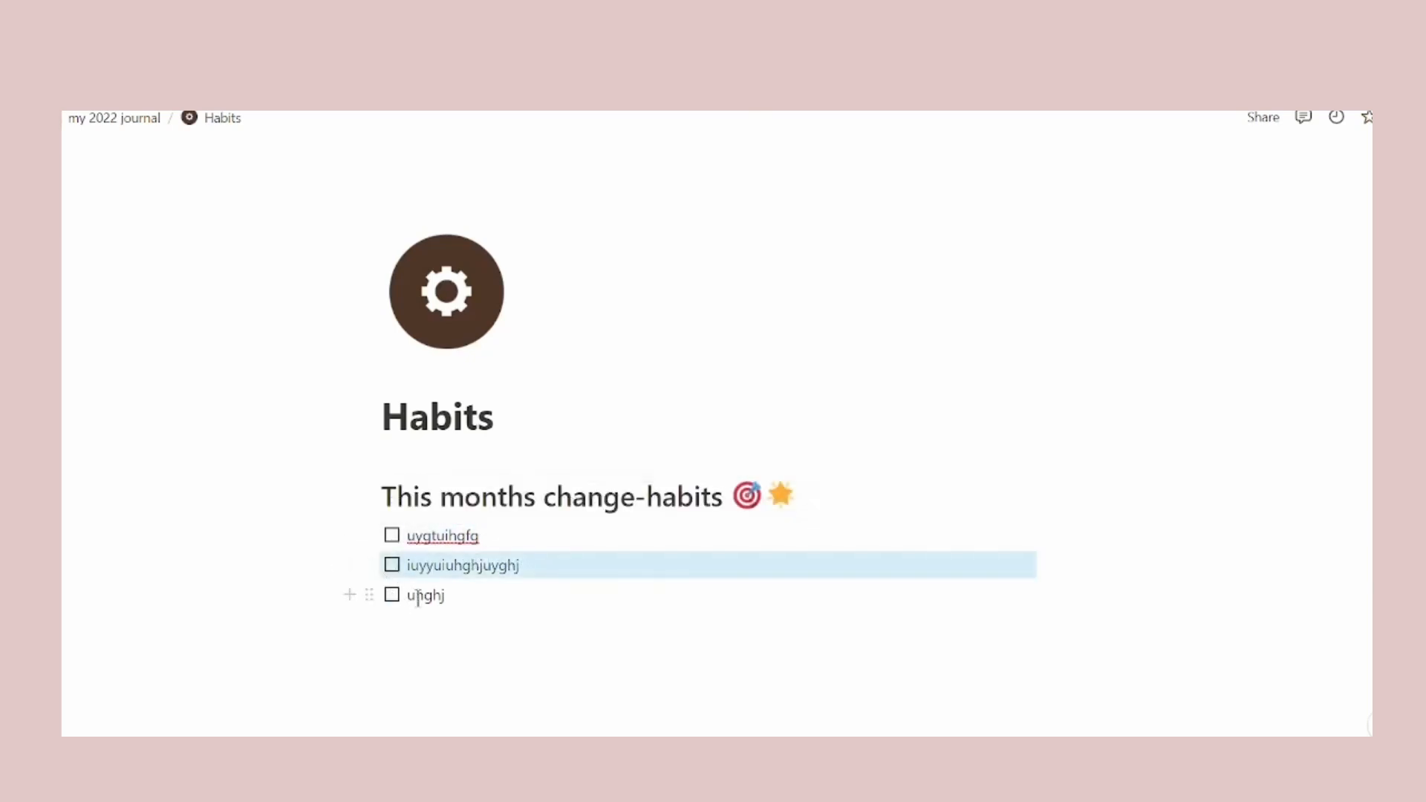
{"action": "left_click", "coordinate": [421, 596]}
{"action": "left_click", "coordinate": [419, 623]}
{"action": "left_click", "coordinate": [392, 594]}
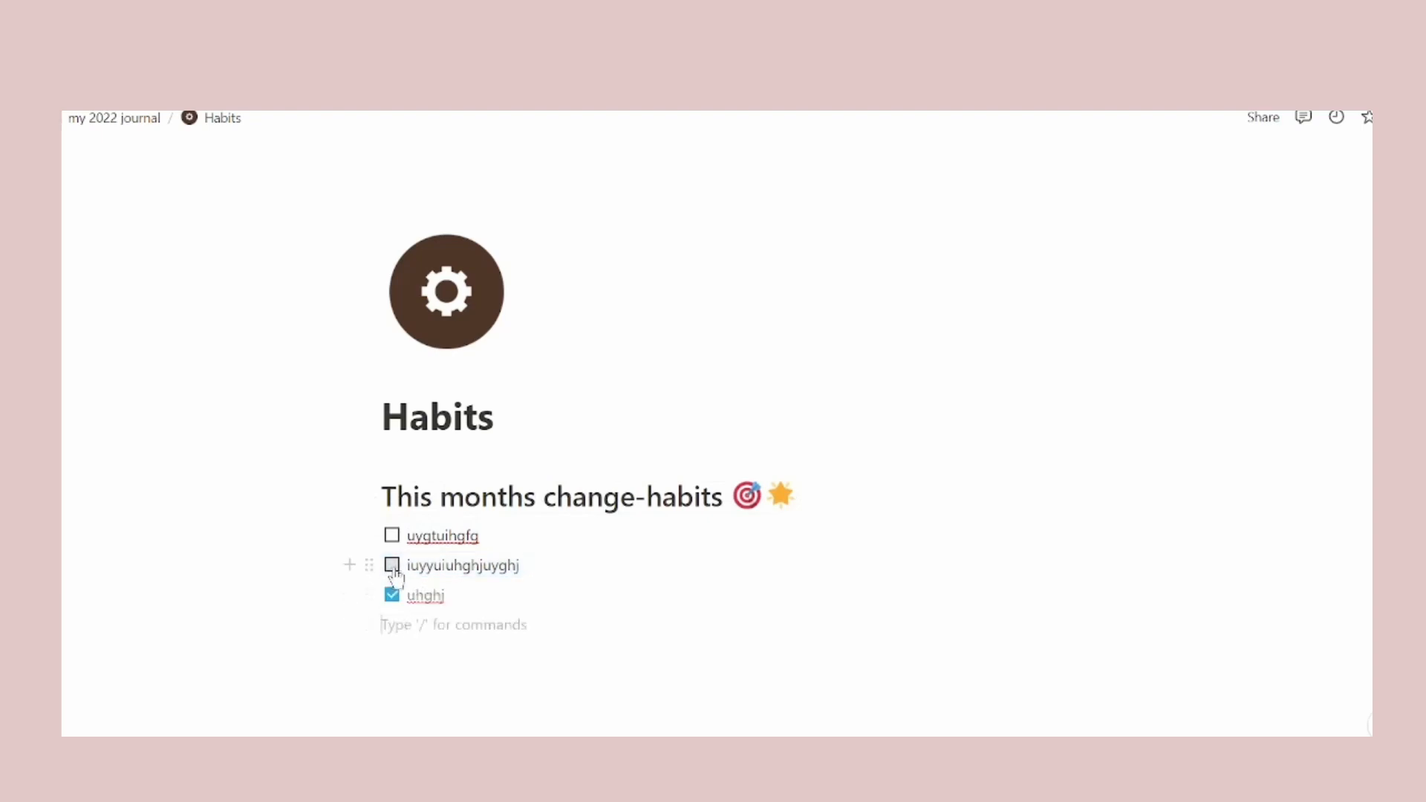
{"action": "left_click", "coordinate": [392, 565]}
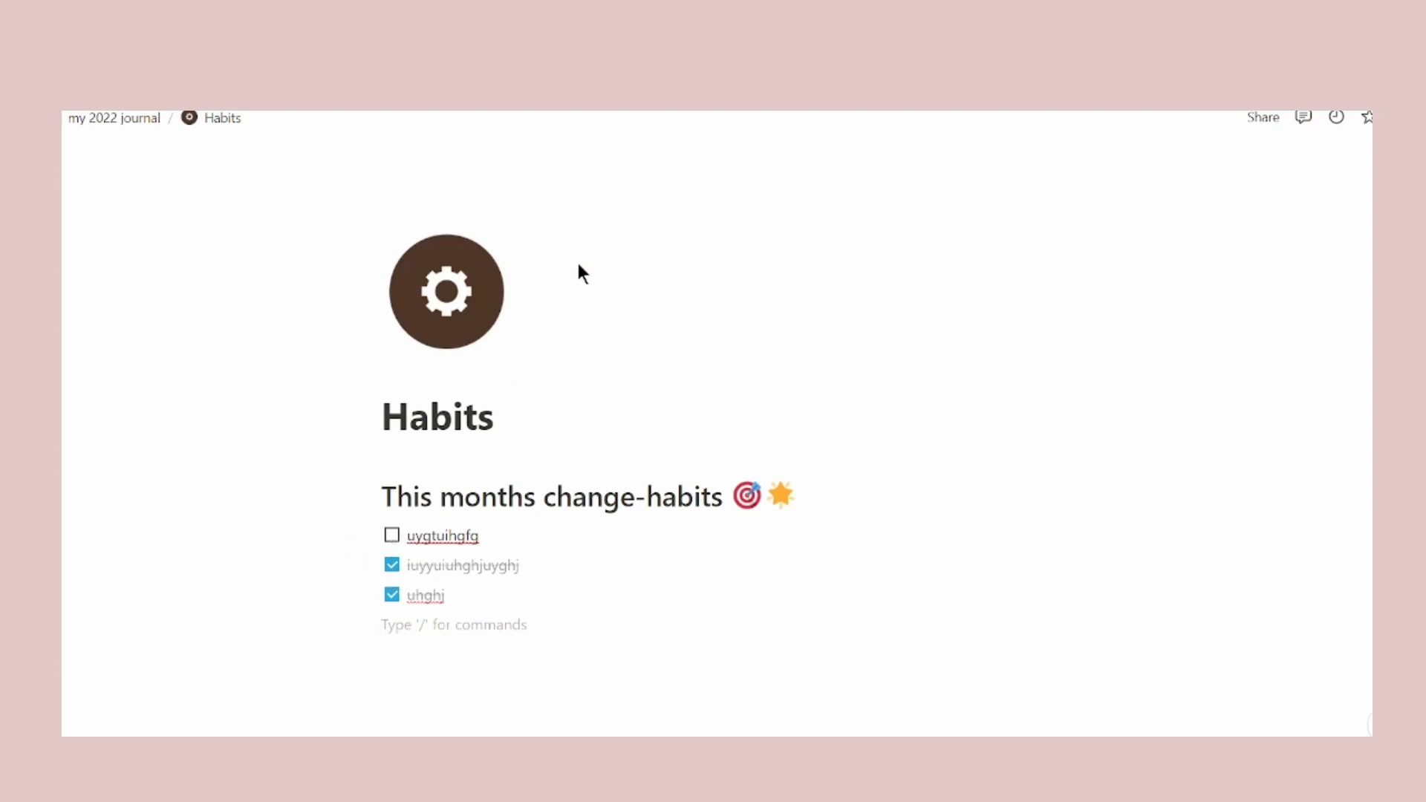
Return to the journal, open the moods :) page and view the mood tag options of the 1/10/2022 entry.
{"action": "key", "text": "alt+Left"}
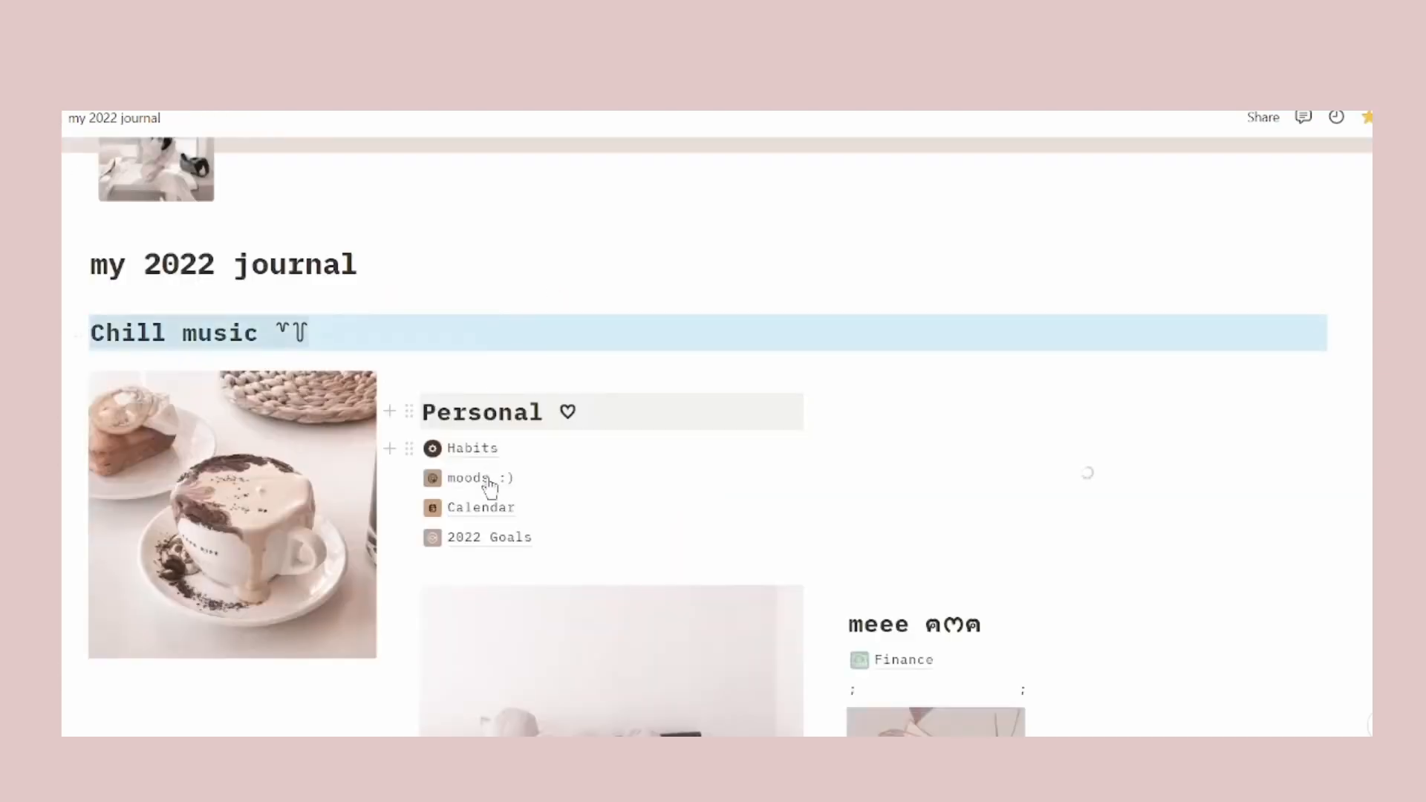
{"action": "left_click", "coordinate": [487, 481]}
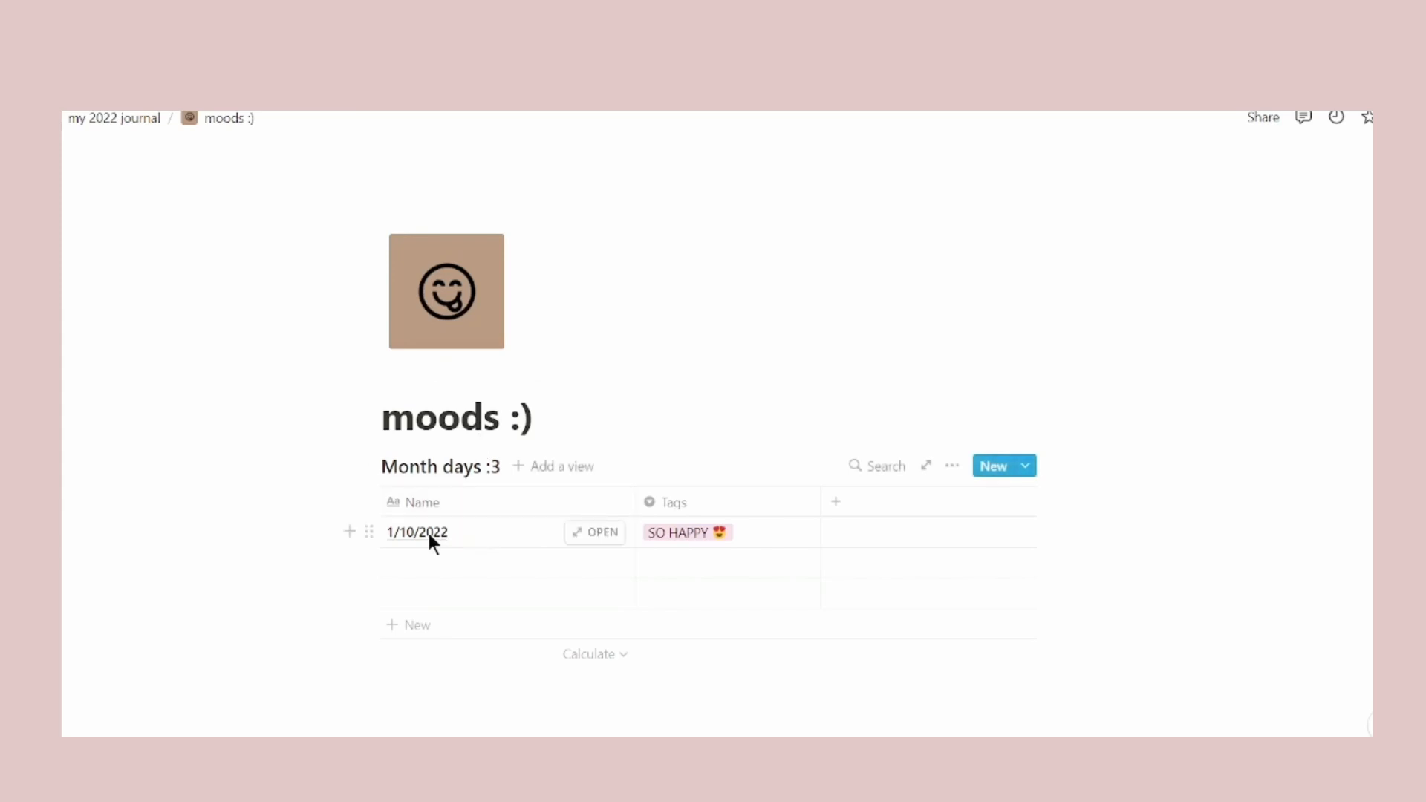
{"action": "left_click", "coordinate": [685, 532]}
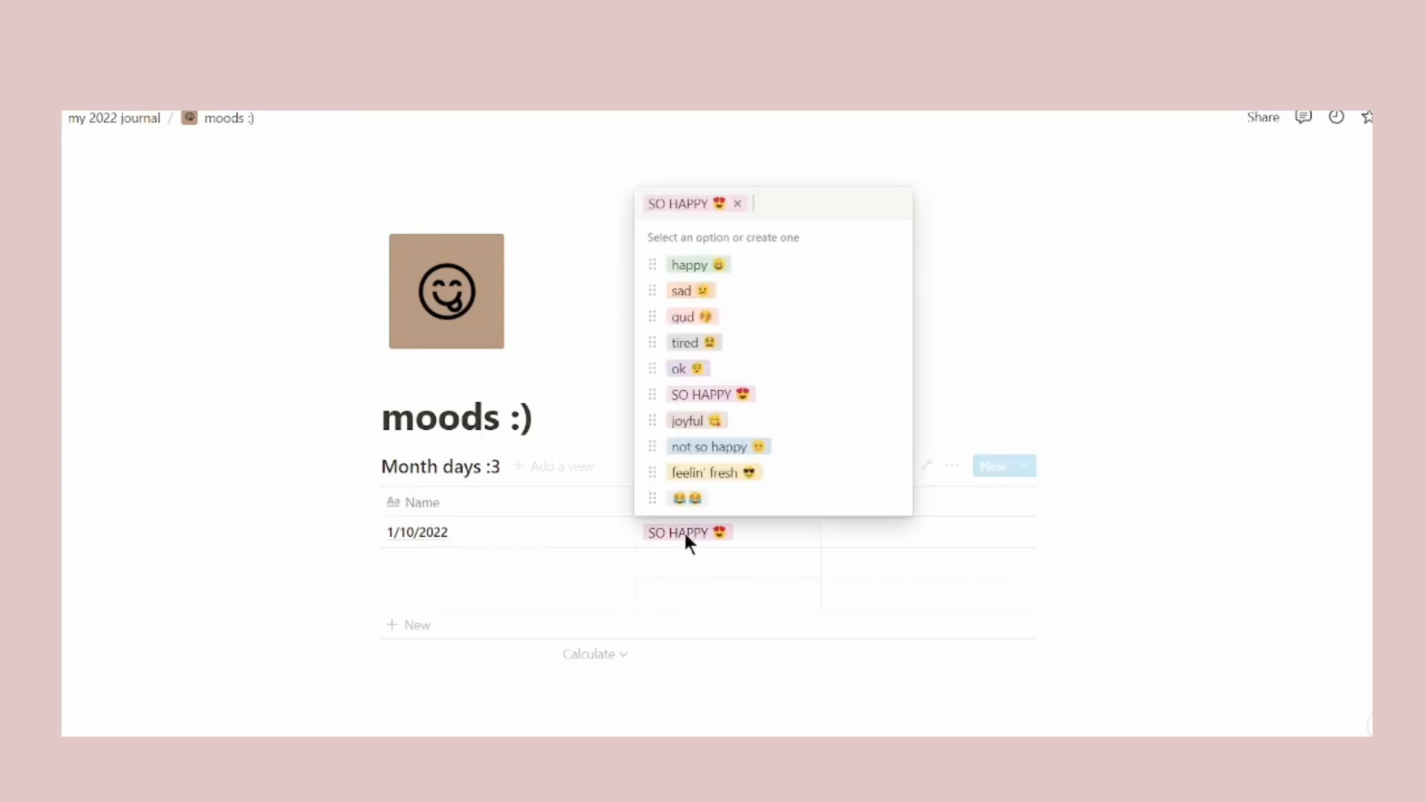
{"action": "left_click", "coordinate": [398, 567]}
Name the empty second entry in the Month days :3 table 1/11/2022.
{"action": "left_click", "coordinate": [398, 566]}
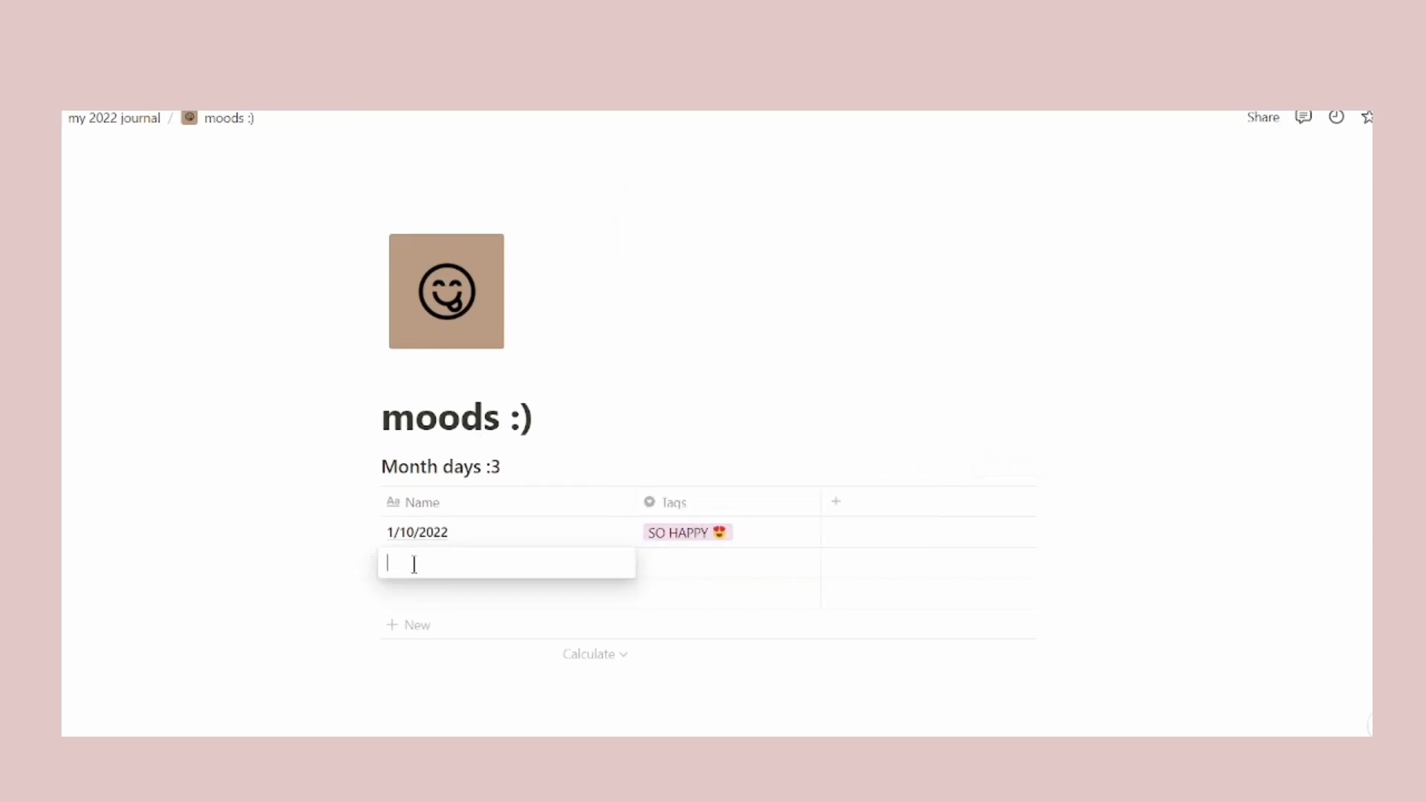
{"action": "type", "text": "1/11/2022"}
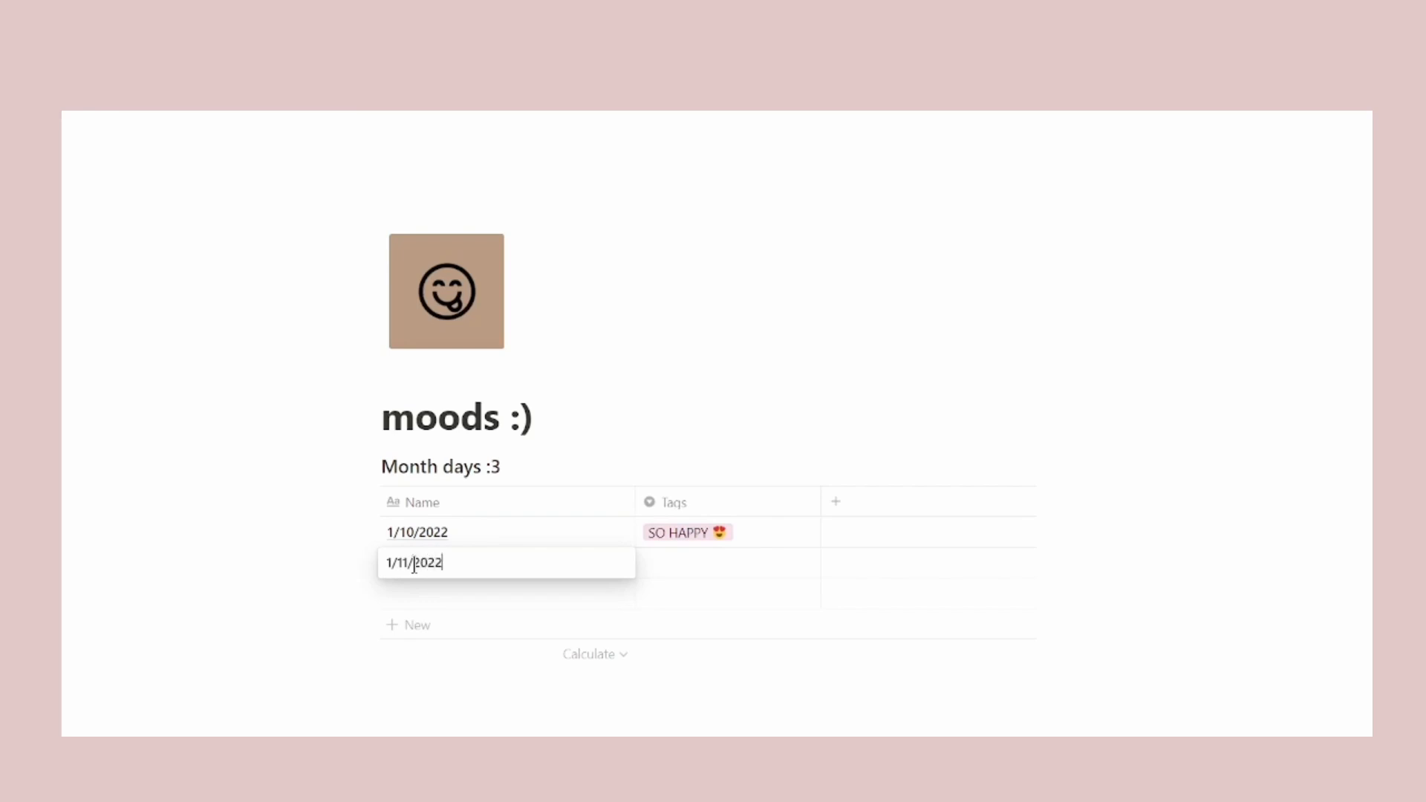
{"action": "key", "text": "Return"}
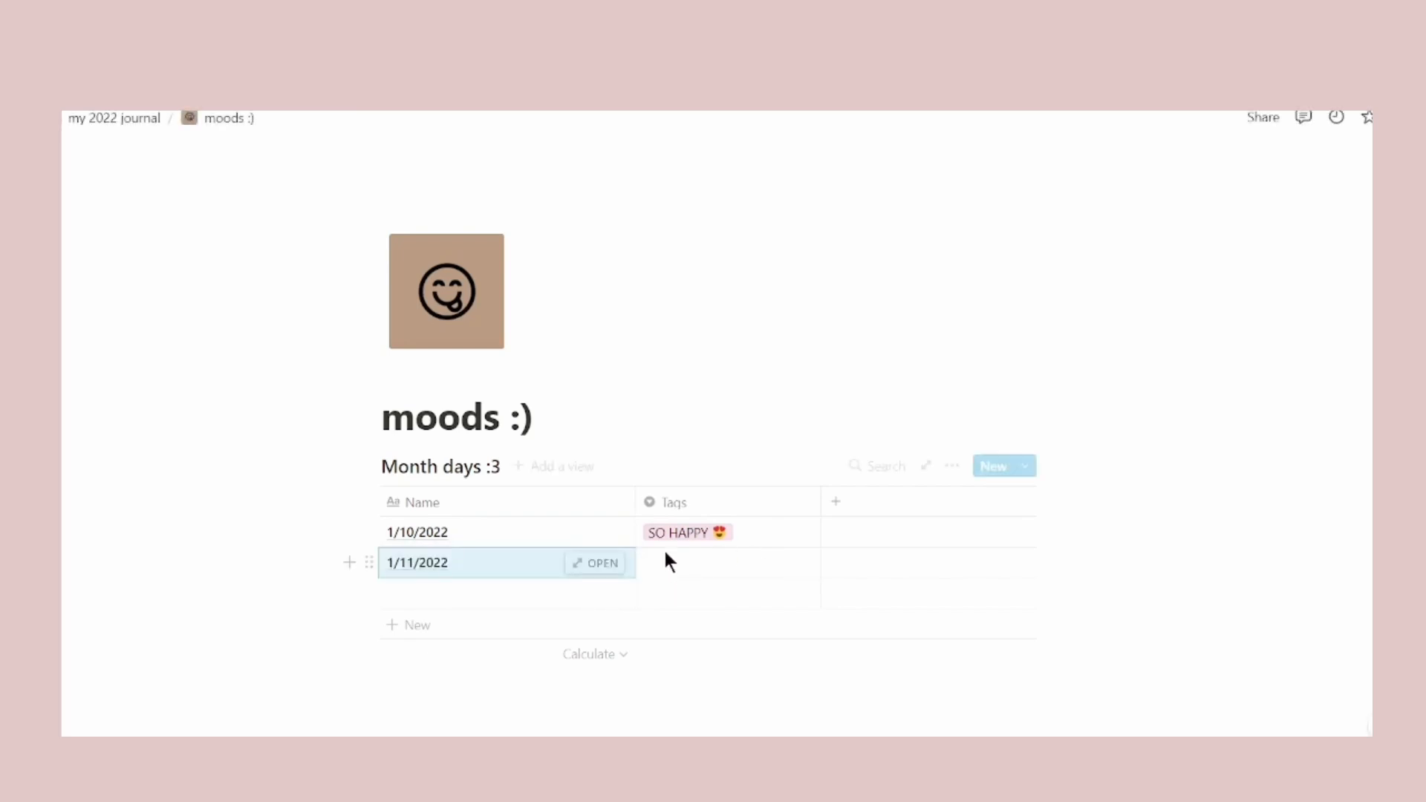
Move the joyful tag option below not so happy and tag the 1/11/2022 entry as gud.
{"action": "left_click", "coordinate": [670, 562]}
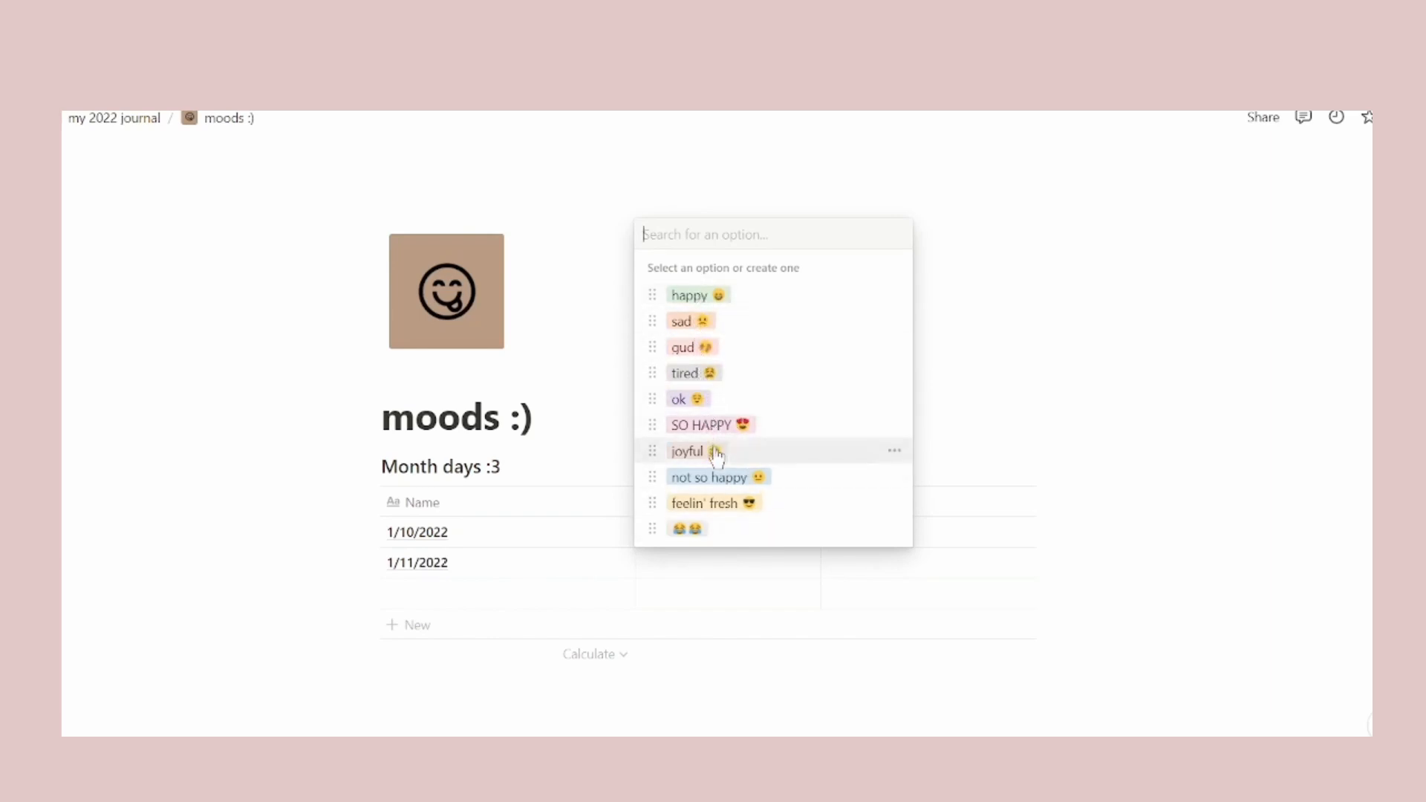
{"action": "mouse_move", "coordinate": [715, 453]}
{"action": "left_mouse_down"}
{"action": "mouse_move", "coordinate": [729, 493]}
{"action": "mouse_move", "coordinate": [722, 475]}
{"action": "left_mouse_up"}
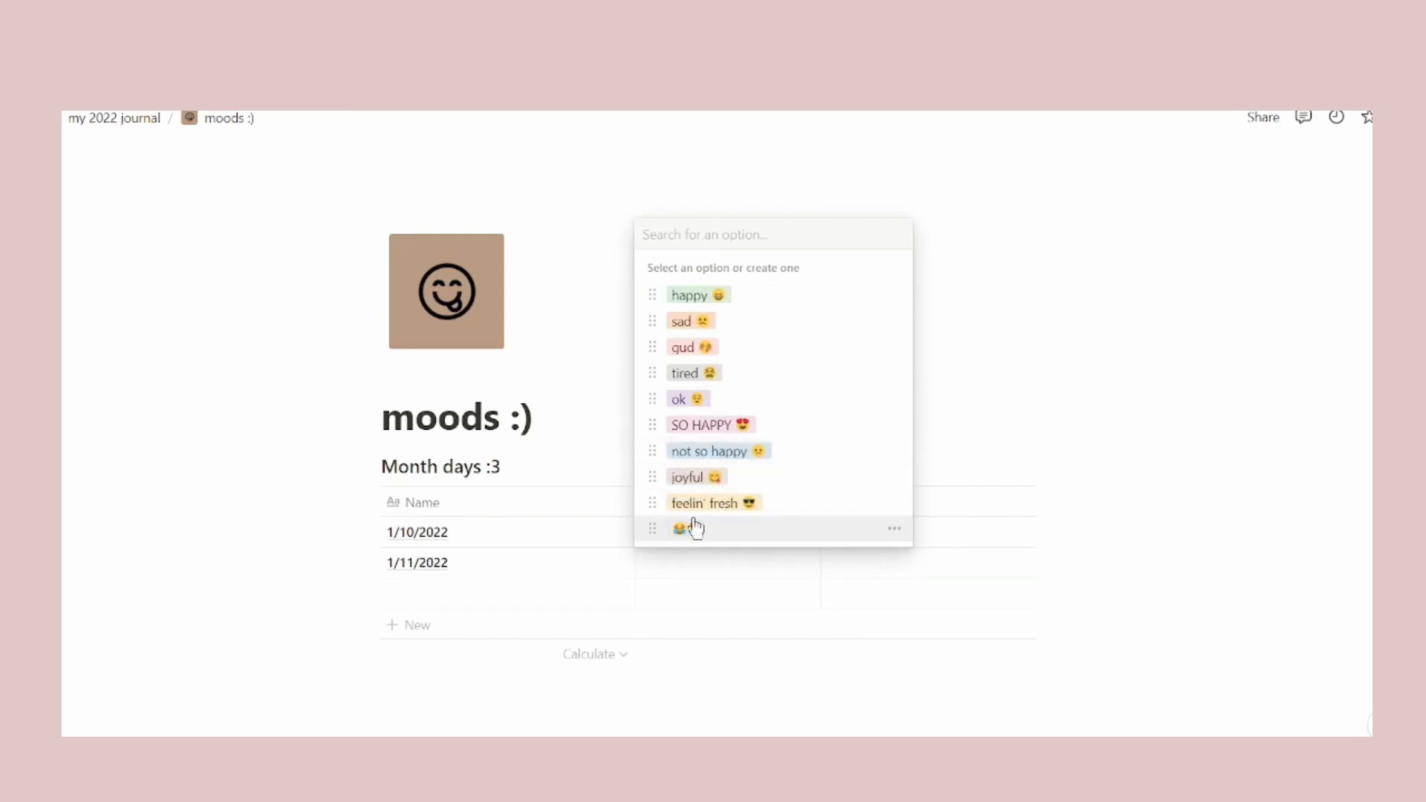
{"action": "left_click", "coordinate": [694, 347]}
{"action": "left_click", "coordinate": [660, 355]}
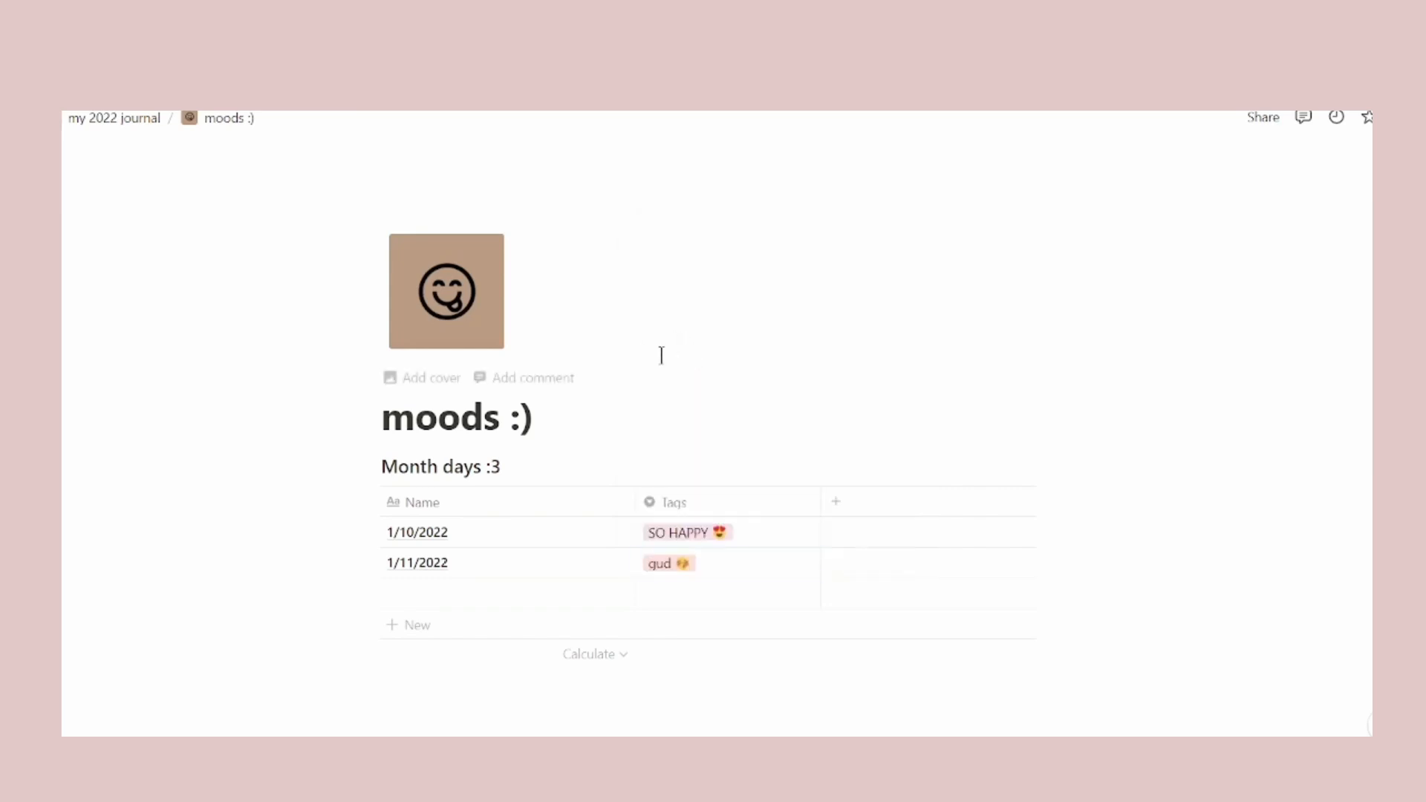
Go back to the my 2022 journal page and open the Calendar page from the Personal section.
{"action": "scroll", "coordinate": [558, 501], "scroll_direction": "down", "scroll_amount": 3}
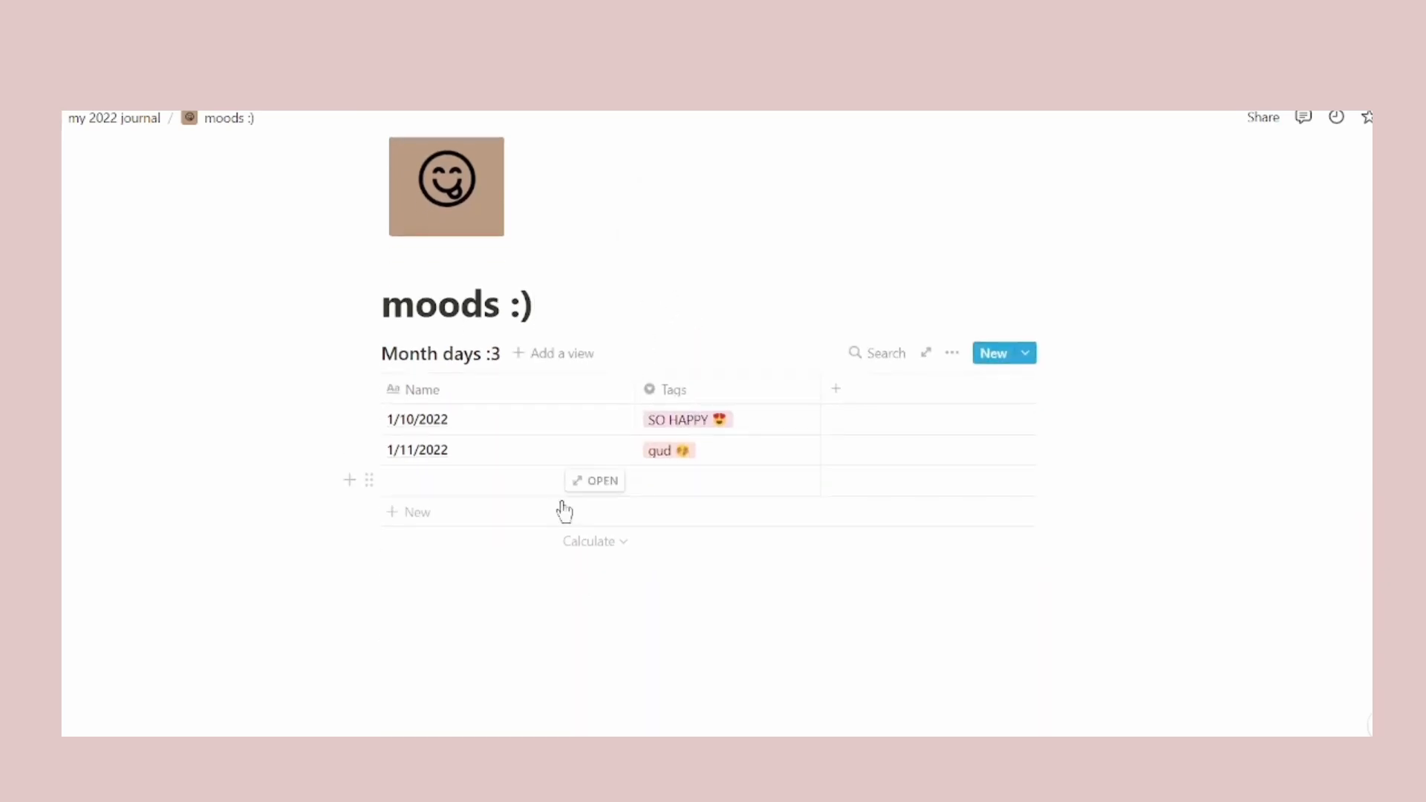
{"action": "scroll", "coordinate": [563, 513], "scroll_direction": "up", "scroll_amount": 3}
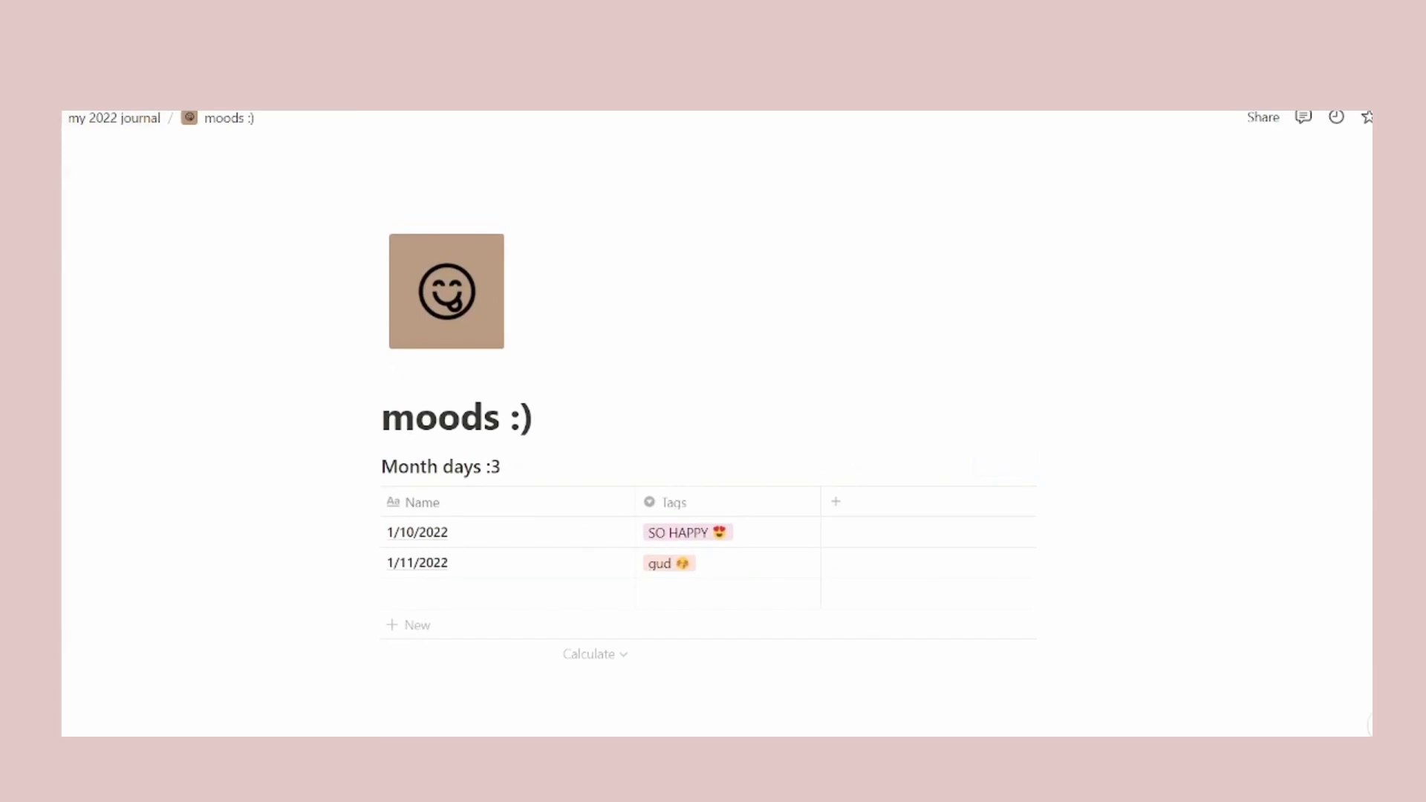
{"action": "left_click", "coordinate": [114, 118]}
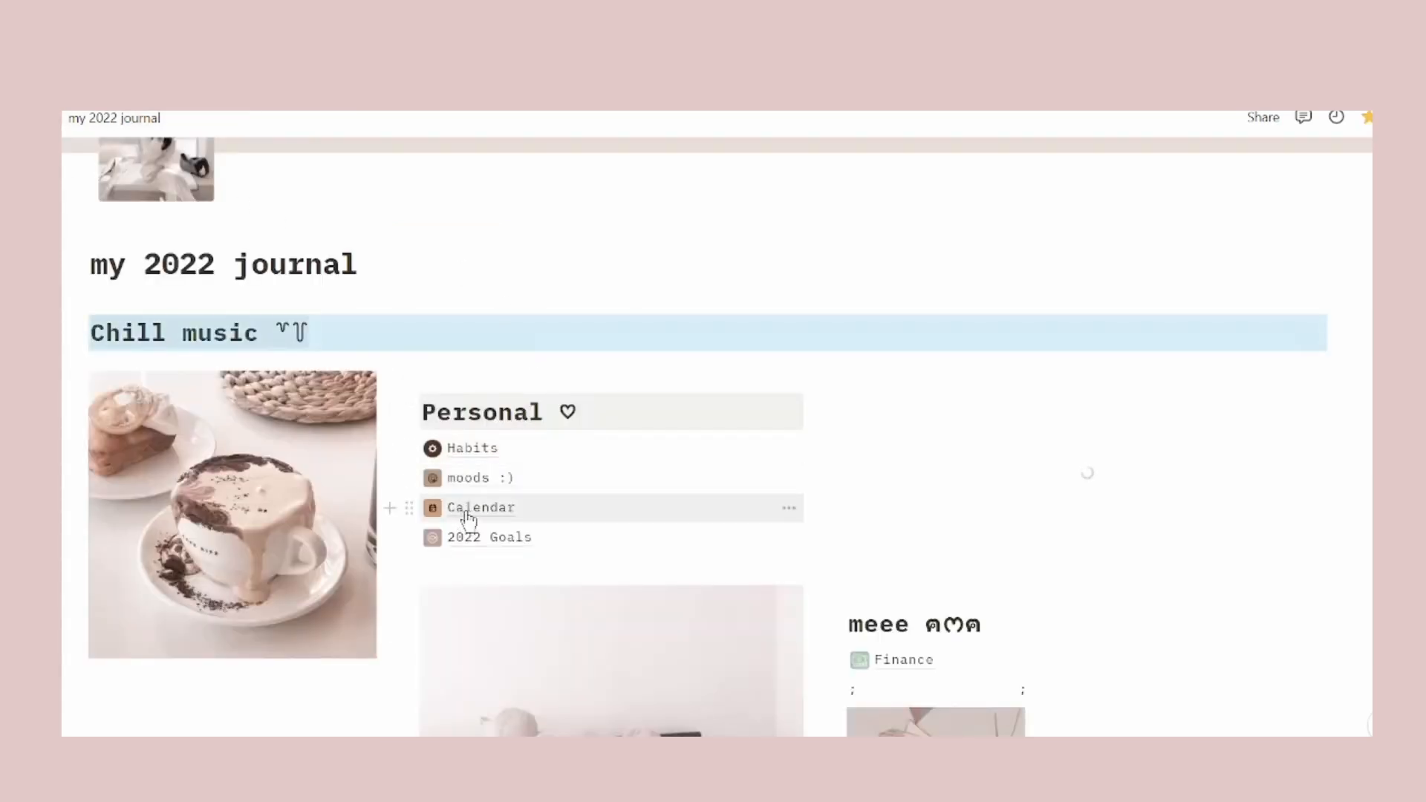
{"action": "left_click", "coordinate": [435, 512]}
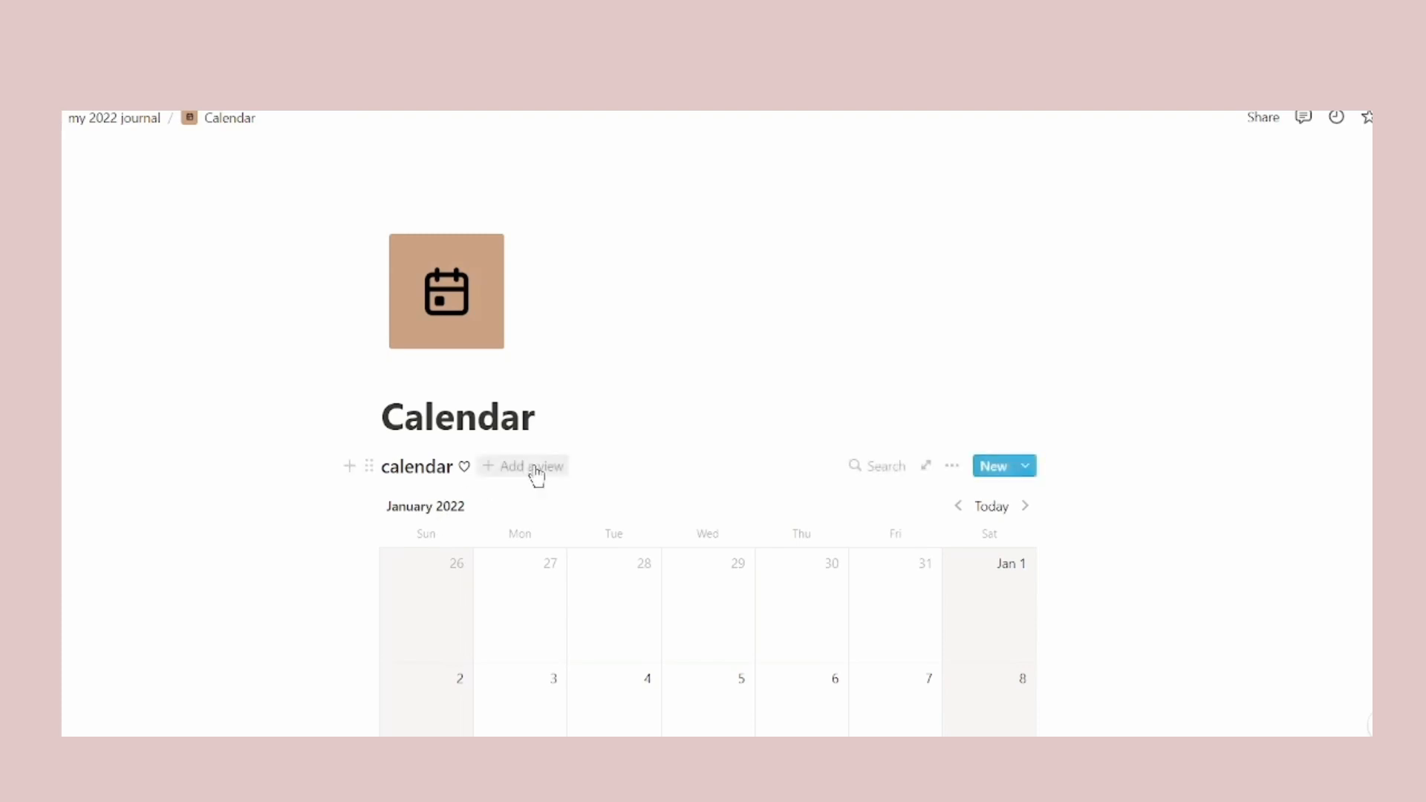
Add an entry titled "edit yt vid" to January 11, 2022 in the calendar.
{"action": "scroll", "coordinate": [535, 471], "scroll_direction": "down", "scroll_amount": 3}
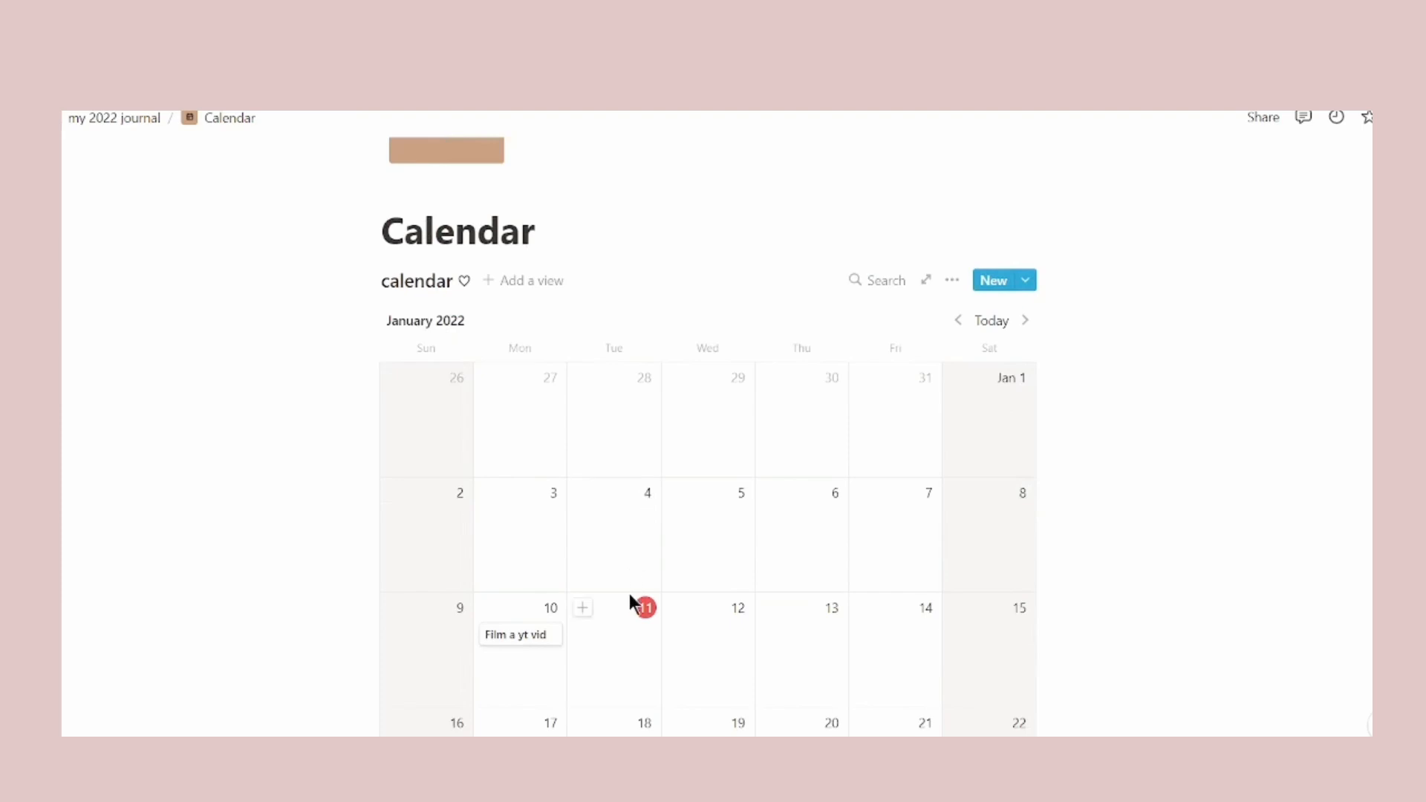
{"action": "scroll", "coordinate": [630, 596], "scroll_direction": "down", "scroll_amount": 3}
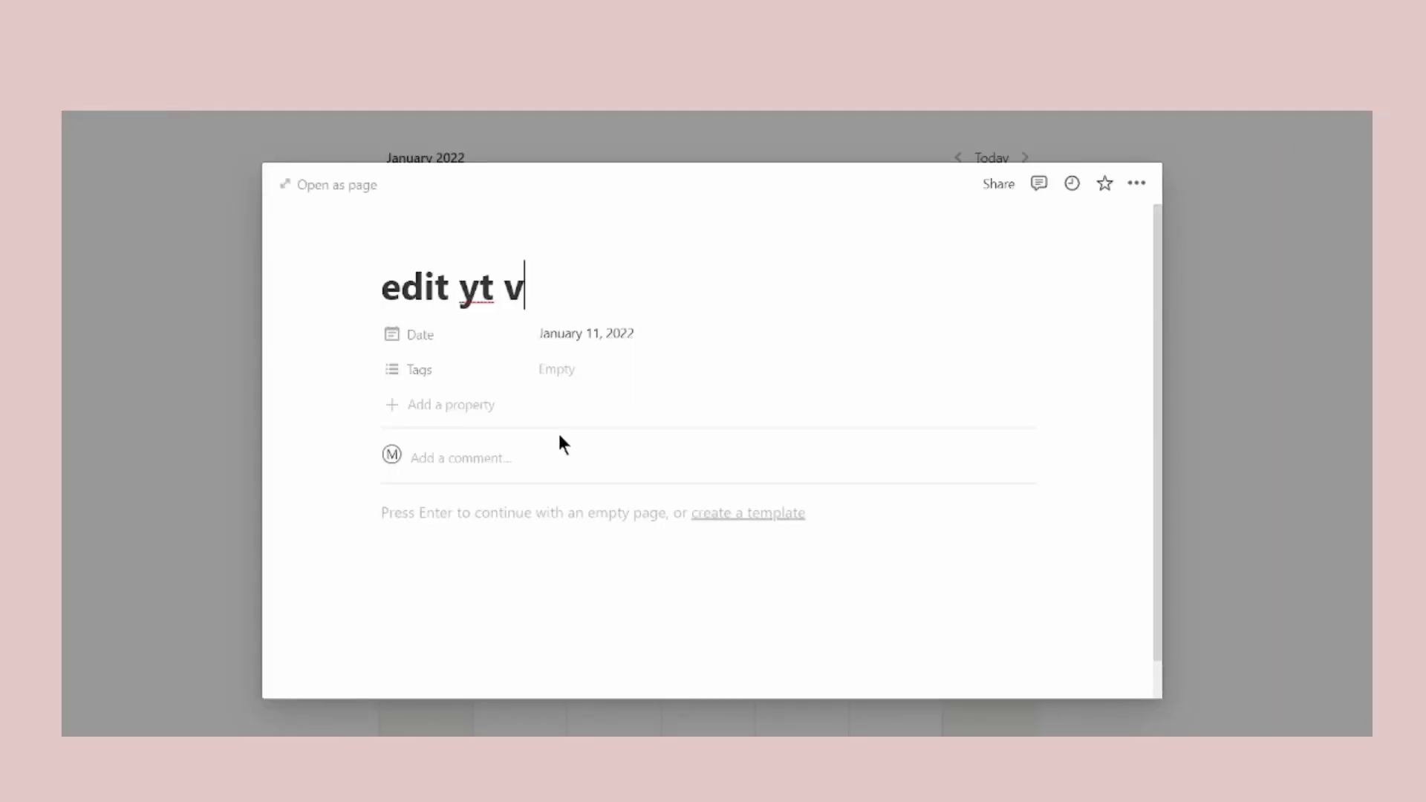
{"action": "type", "text": "id"}
{"action": "key", "text": "Escape"}
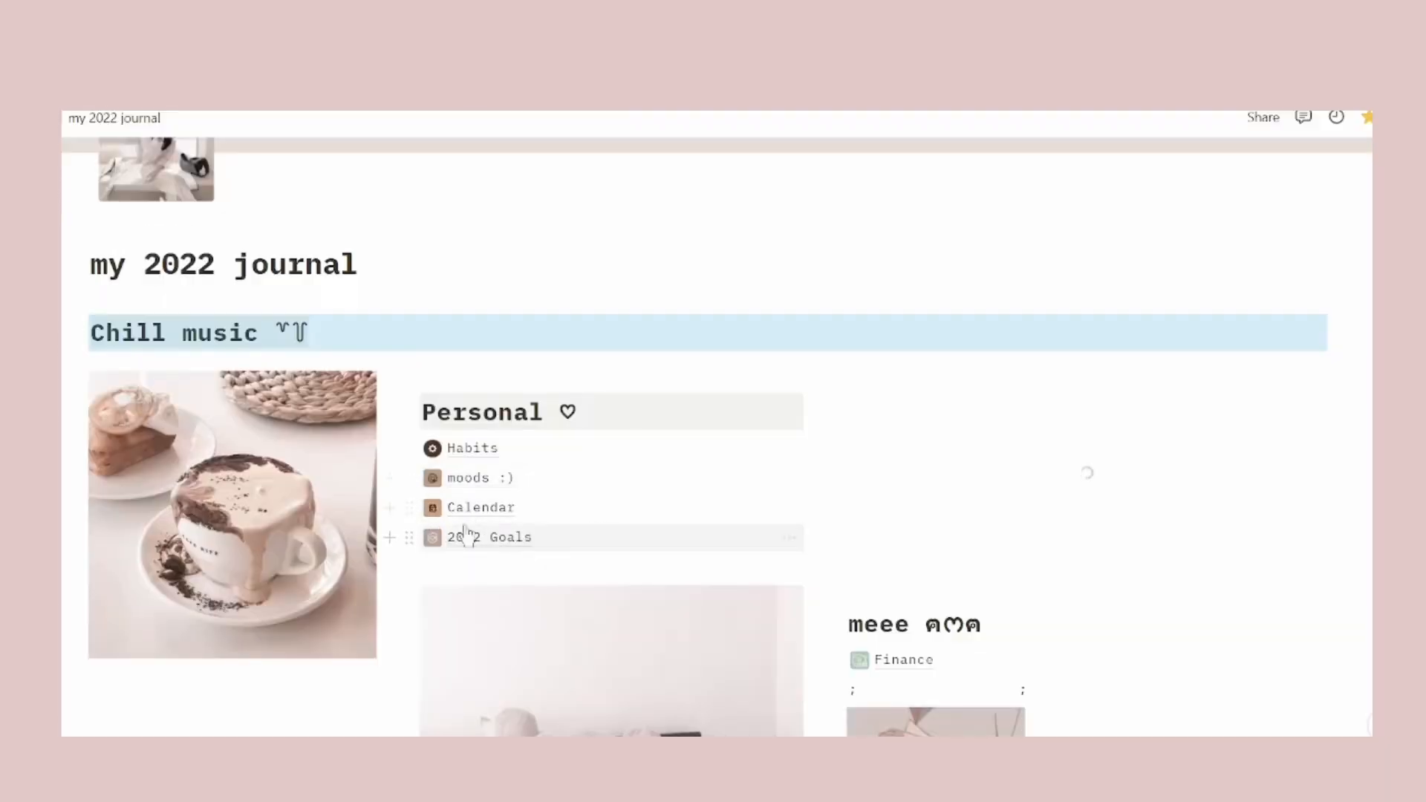
Open the 2022 Goals page from the journal's Personal section and look over the my goals :) gallery.
{"action": "left_click", "coordinate": [514, 541]}
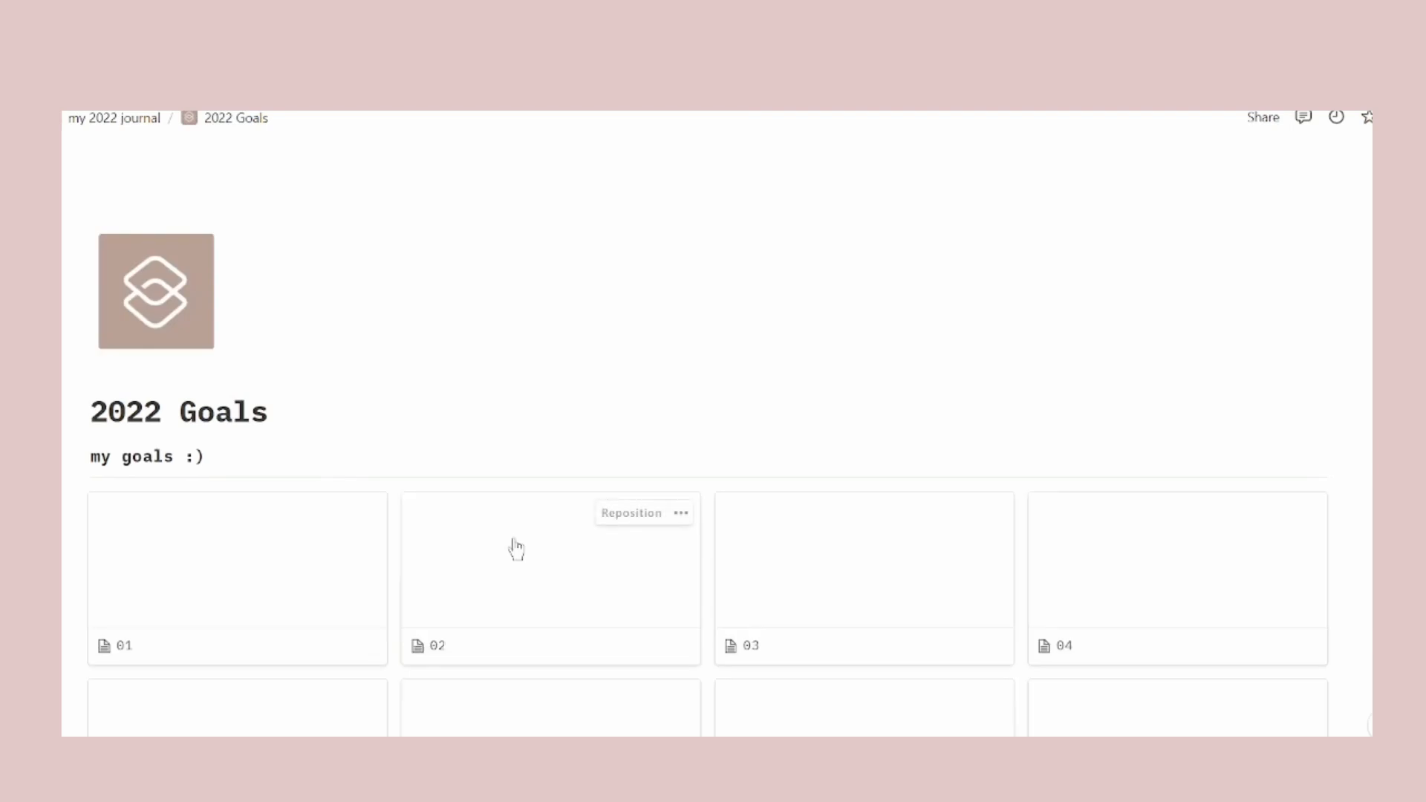
{"action": "scroll", "coordinate": [1107, 600], "scroll_direction": "down", "scroll_amount": 3}
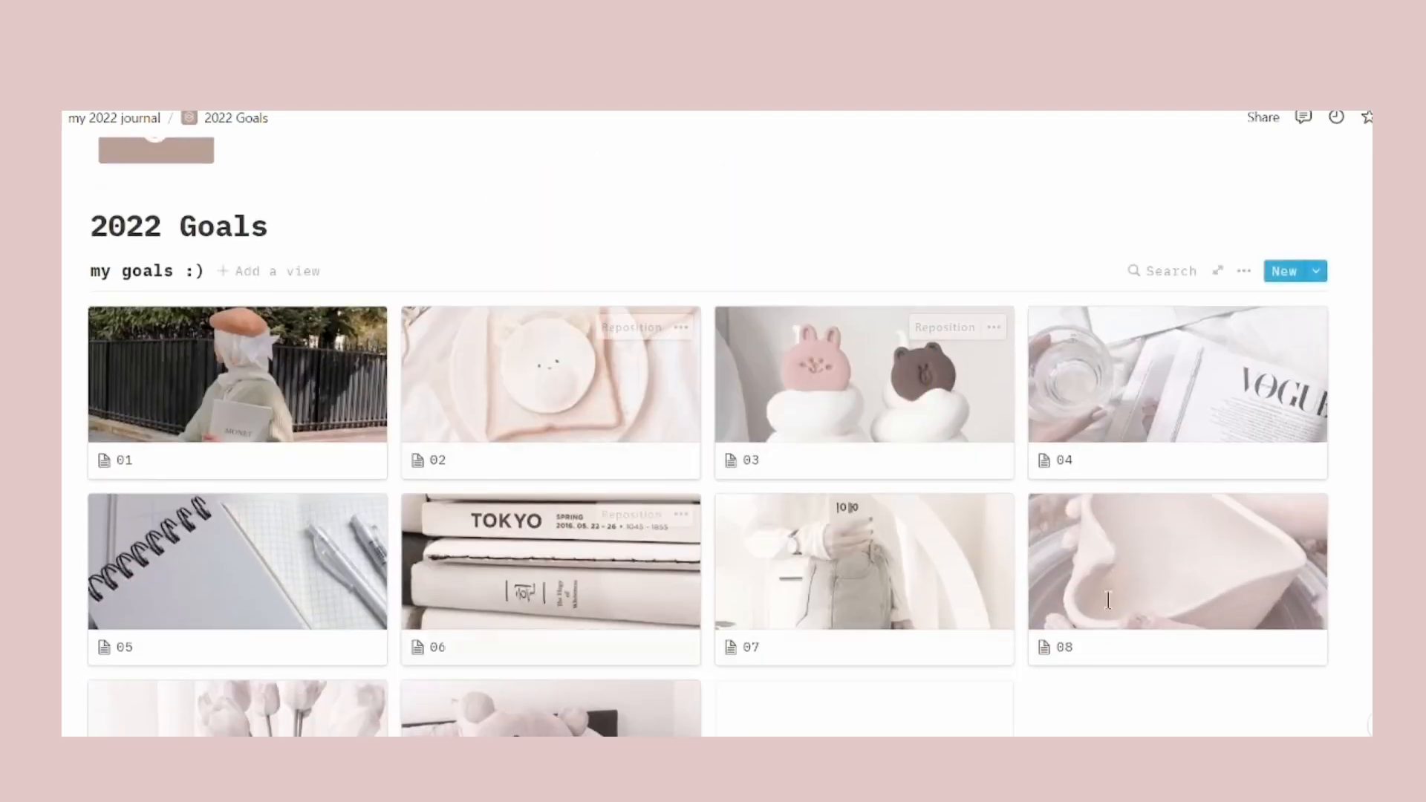
{"action": "scroll", "coordinate": [1107, 599], "scroll_direction": "down", "scroll_amount": 4}
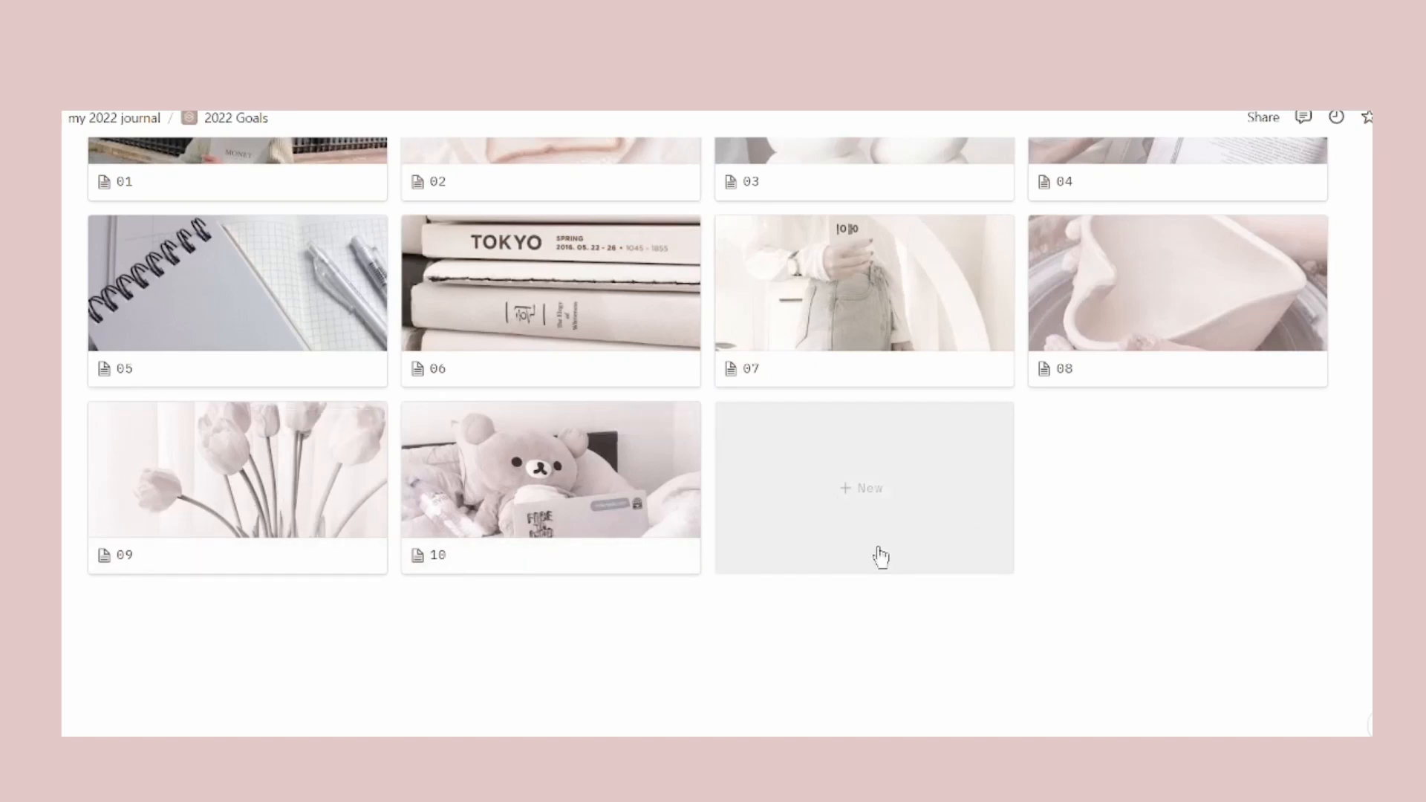
{"action": "scroll", "coordinate": [862, 553], "scroll_direction": "up", "scroll_amount": 1}
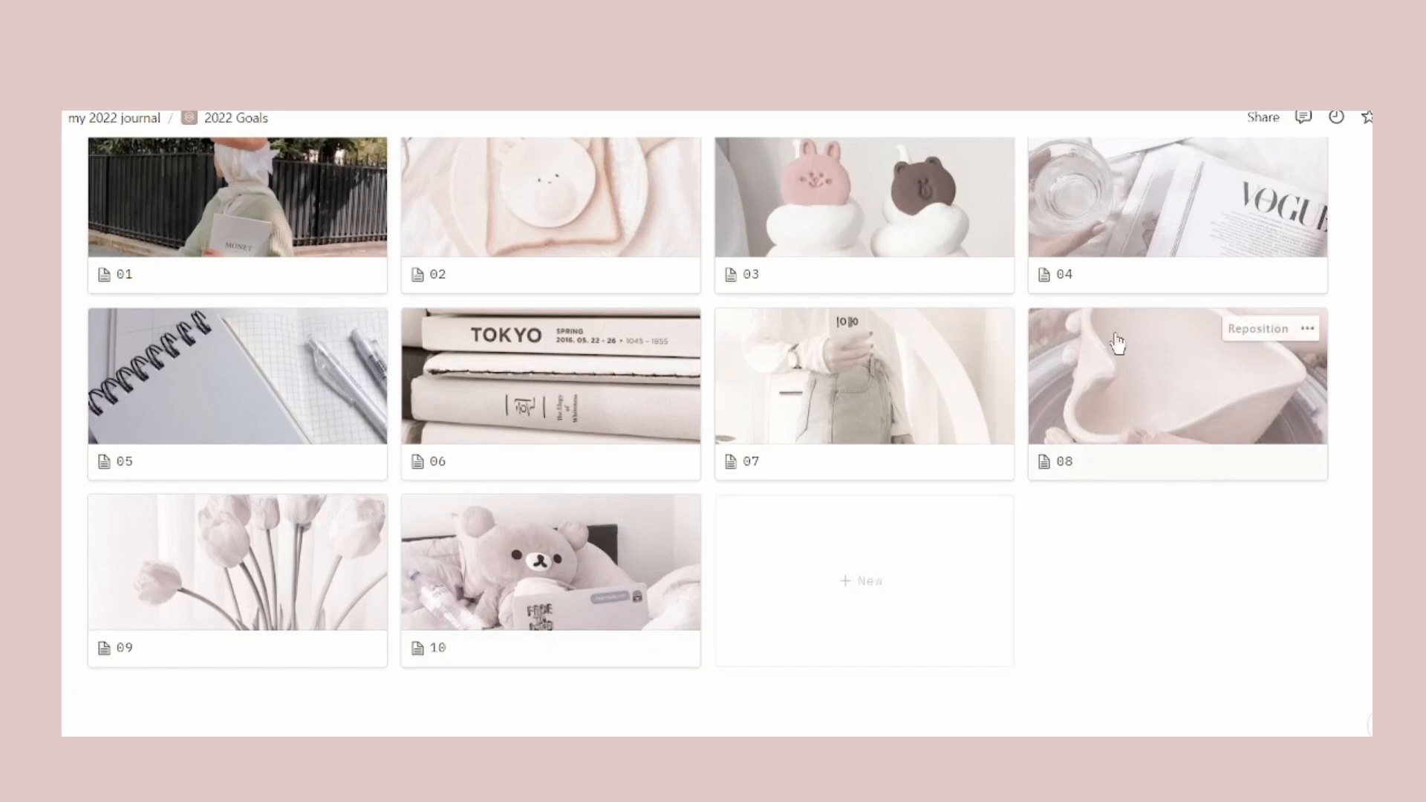
Open goal card 04, examine its Web development line and images, and close the card.
{"action": "left_click", "coordinate": [1125, 236]}
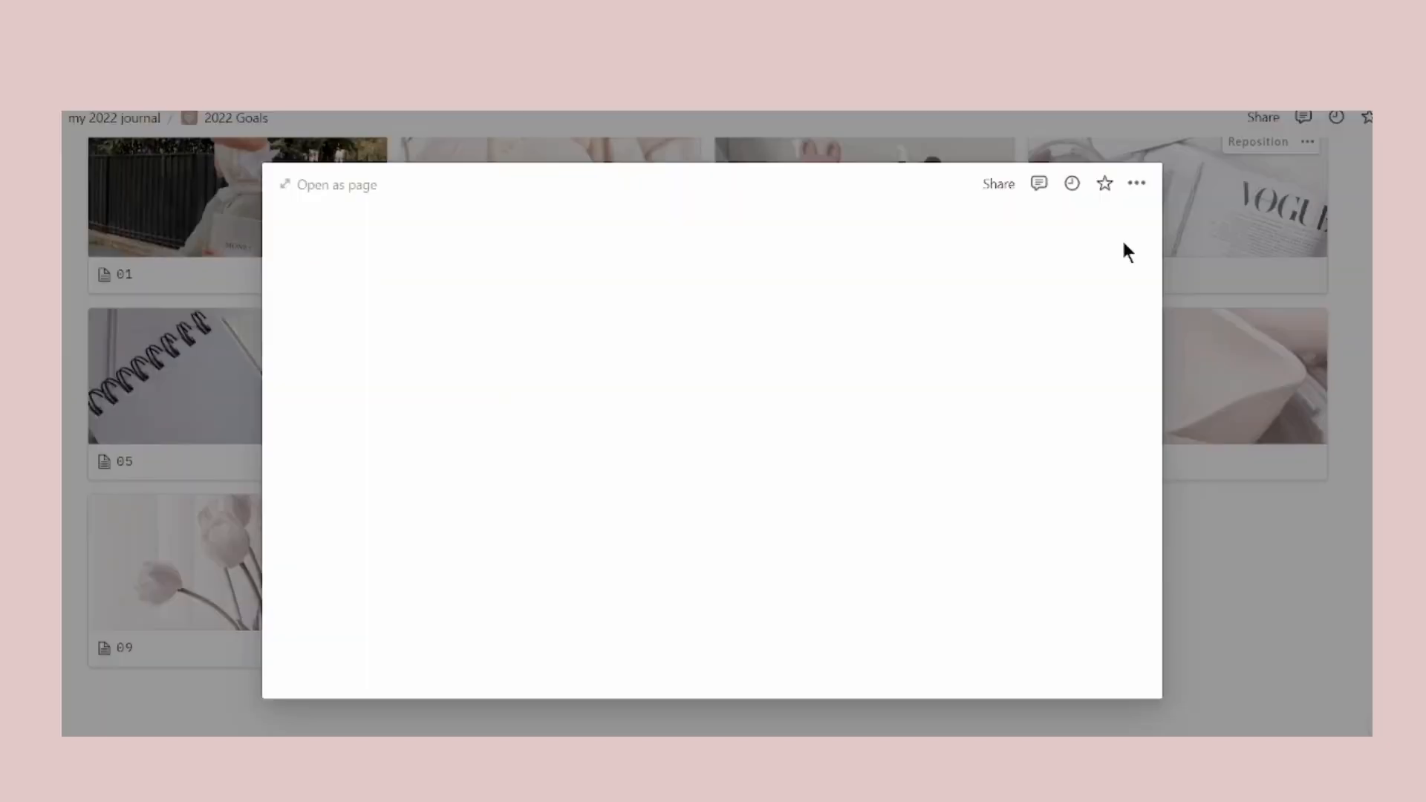
{"action": "left_click_drag", "start_coordinate": [548, 512], "coordinate": [335, 508]}
{"action": "left_click", "coordinate": [438, 287]}
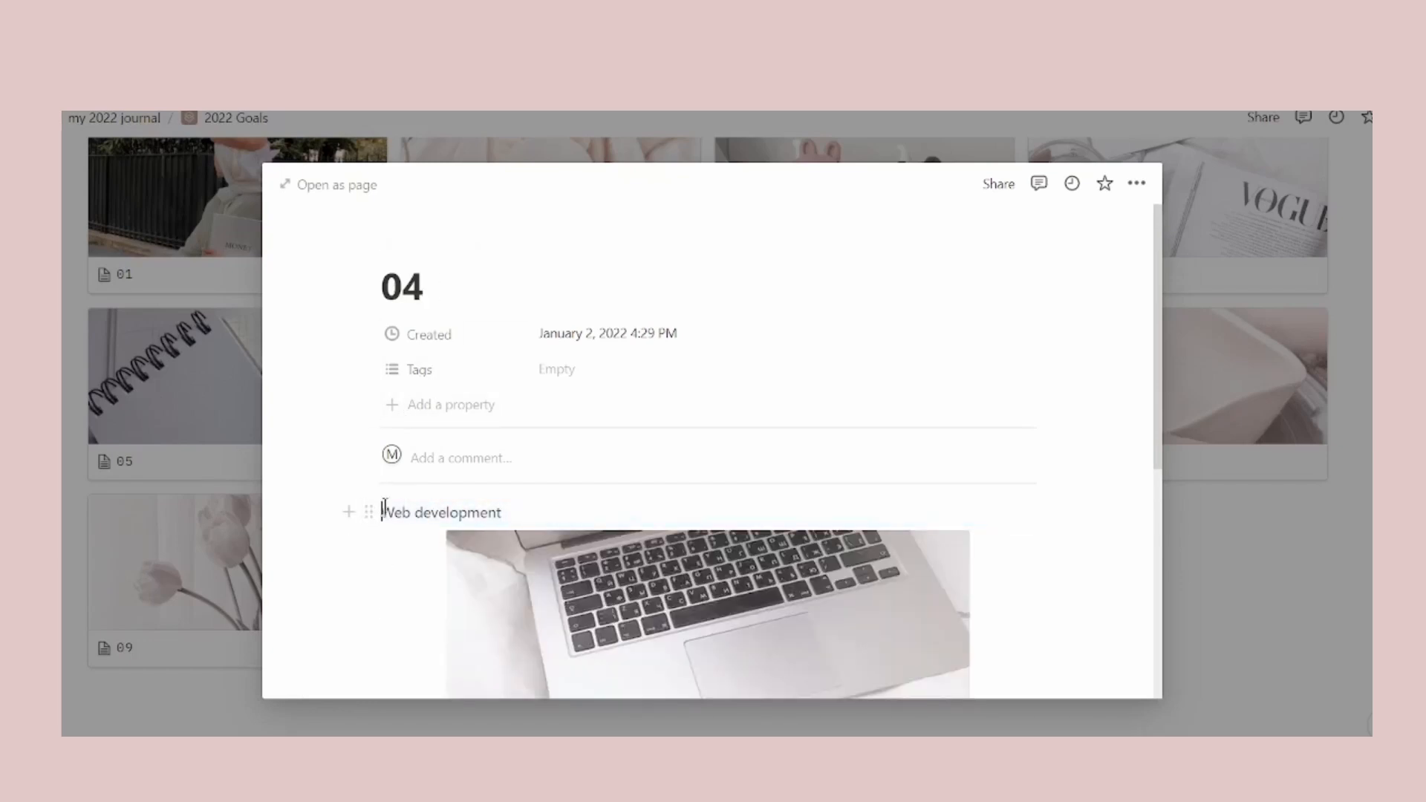
{"action": "left_click_drag", "start_coordinate": [381, 511], "coordinate": [519, 511]}
{"action": "scroll", "coordinate": [315, 620], "scroll_direction": "down", "scroll_amount": 5}
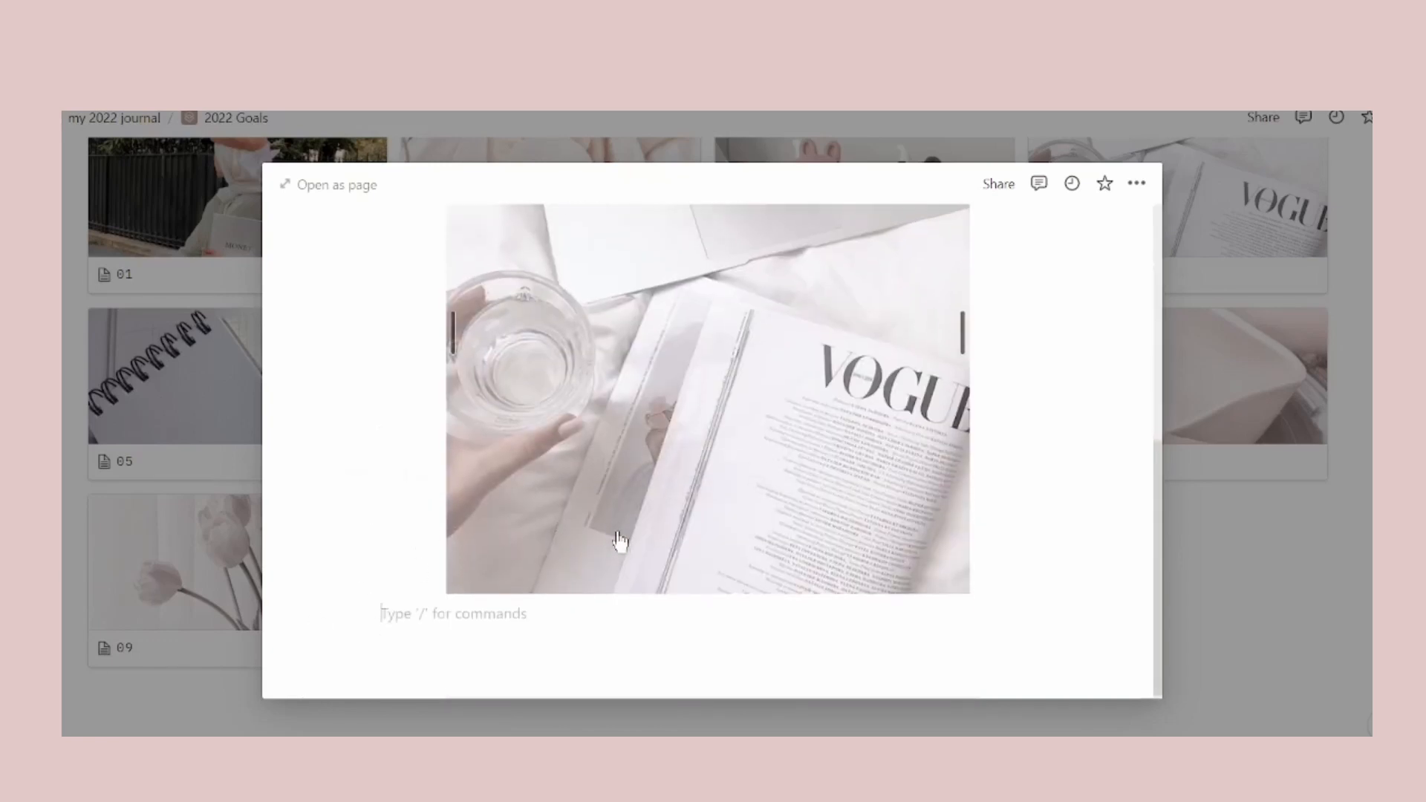
{"action": "scroll", "coordinate": [751, 627], "scroll_direction": "up", "scroll_amount": 4}
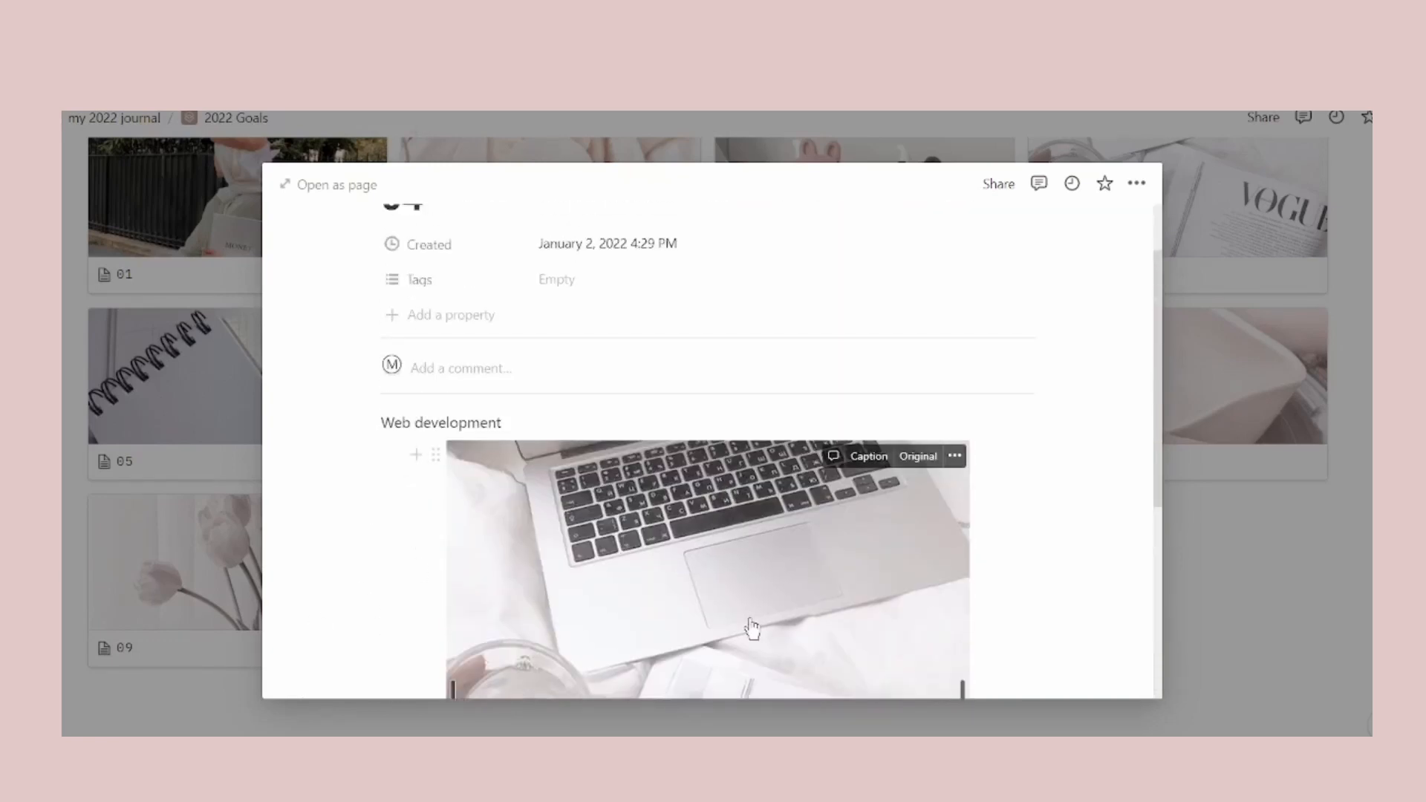
{"action": "left_click", "coordinate": [1290, 491]}
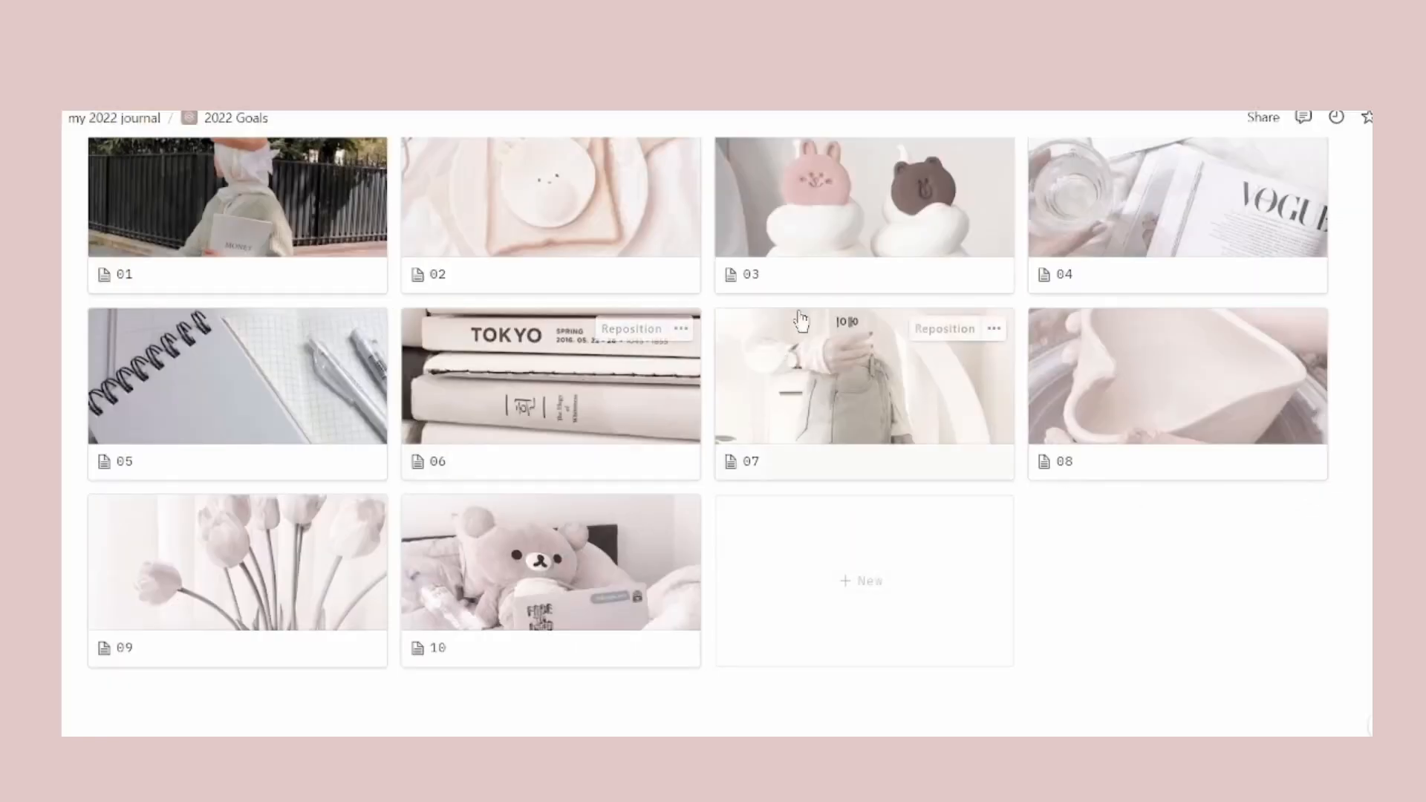
Add a goal card titled 11 with the sample text "iuytrtyuyt" and open its page options.
{"action": "scroll", "coordinate": [1160, 446], "scroll_direction": "up", "scroll_amount": 2}
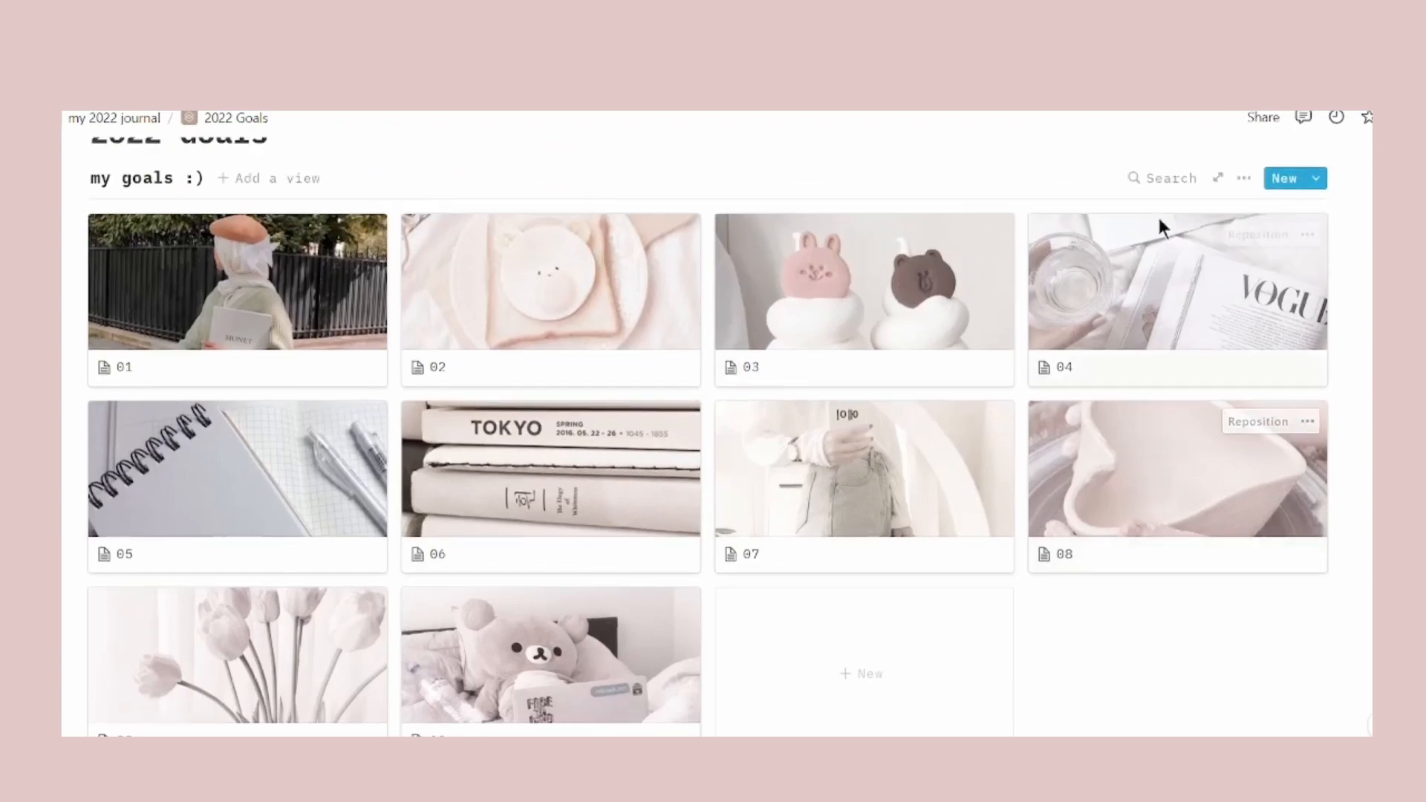
{"action": "left_click", "coordinate": [798, 702]}
{"action": "type", "text": "0"}
{"action": "key", "text": "BackSpace"}
{"action": "type", "text": "11"}
{"action": "left_click", "coordinate": [423, 509]}
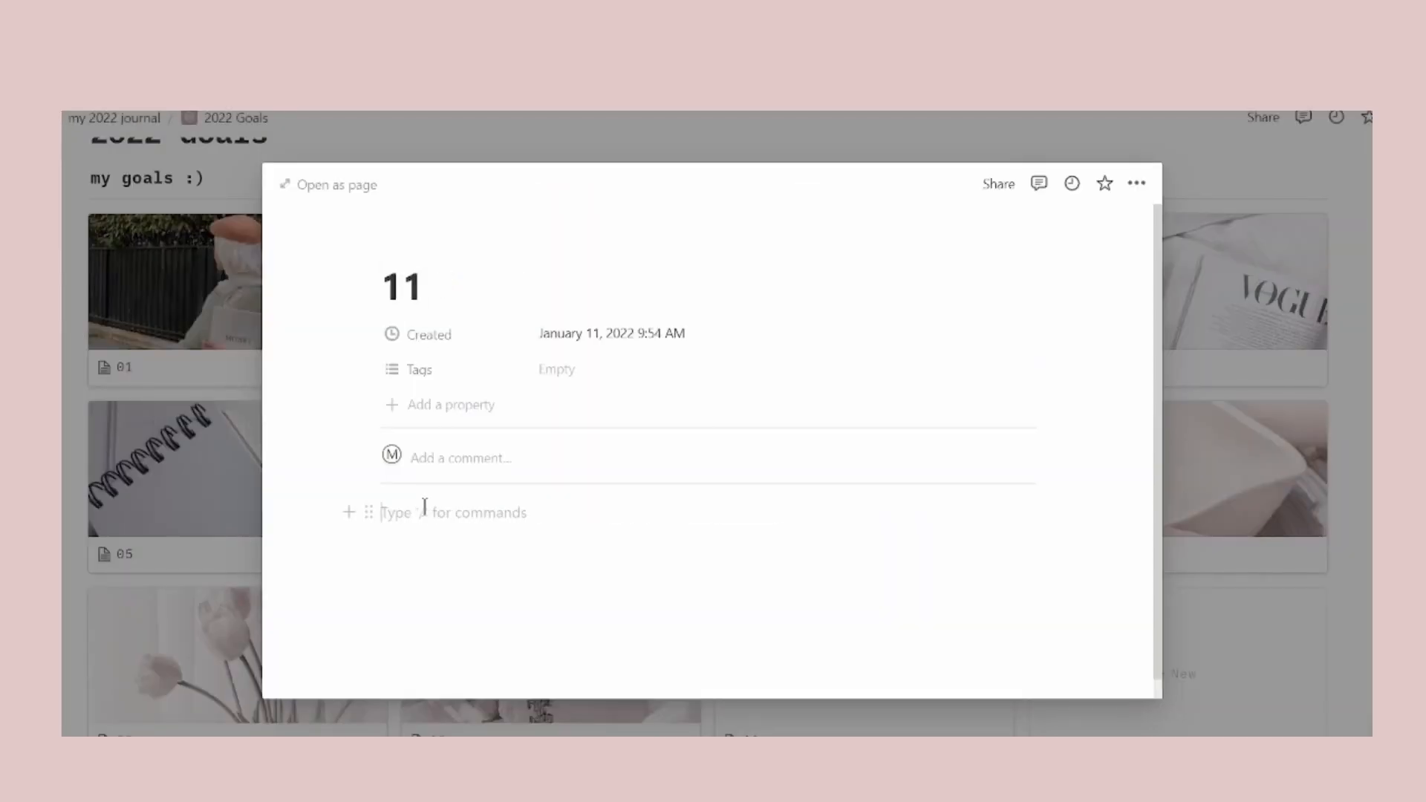
{"action": "type", "text": "iuytrtyuyt"}
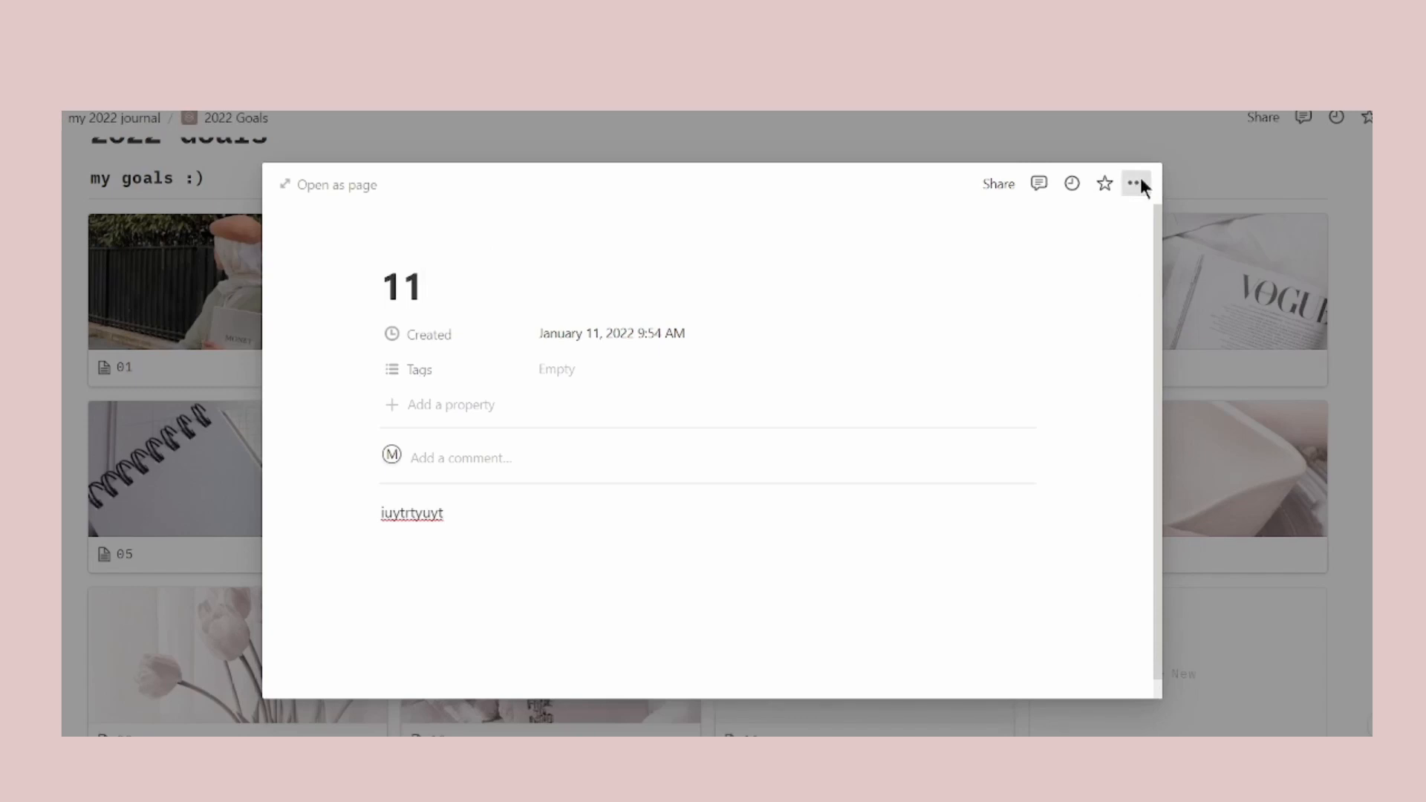
{"action": "left_click", "coordinate": [1136, 182]}
Return to the my 2022 journal page and view the weather widget beside the Personal section.
{"action": "scroll", "coordinate": [1114, 594], "scroll_direction": "down", "scroll_amount": 3}
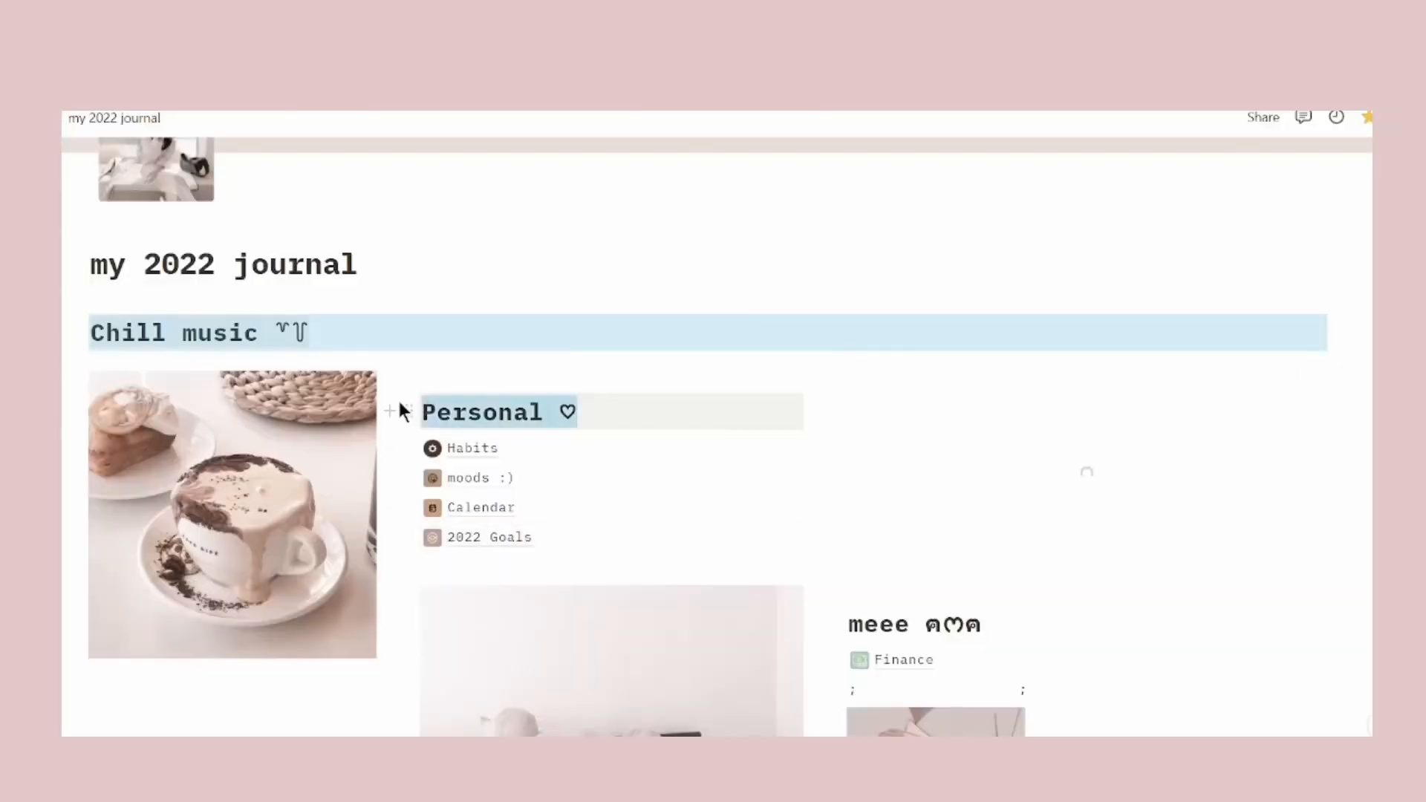
{"action": "left_click", "coordinate": [409, 411]}
{"action": "left_click", "coordinate": [499, 346]}
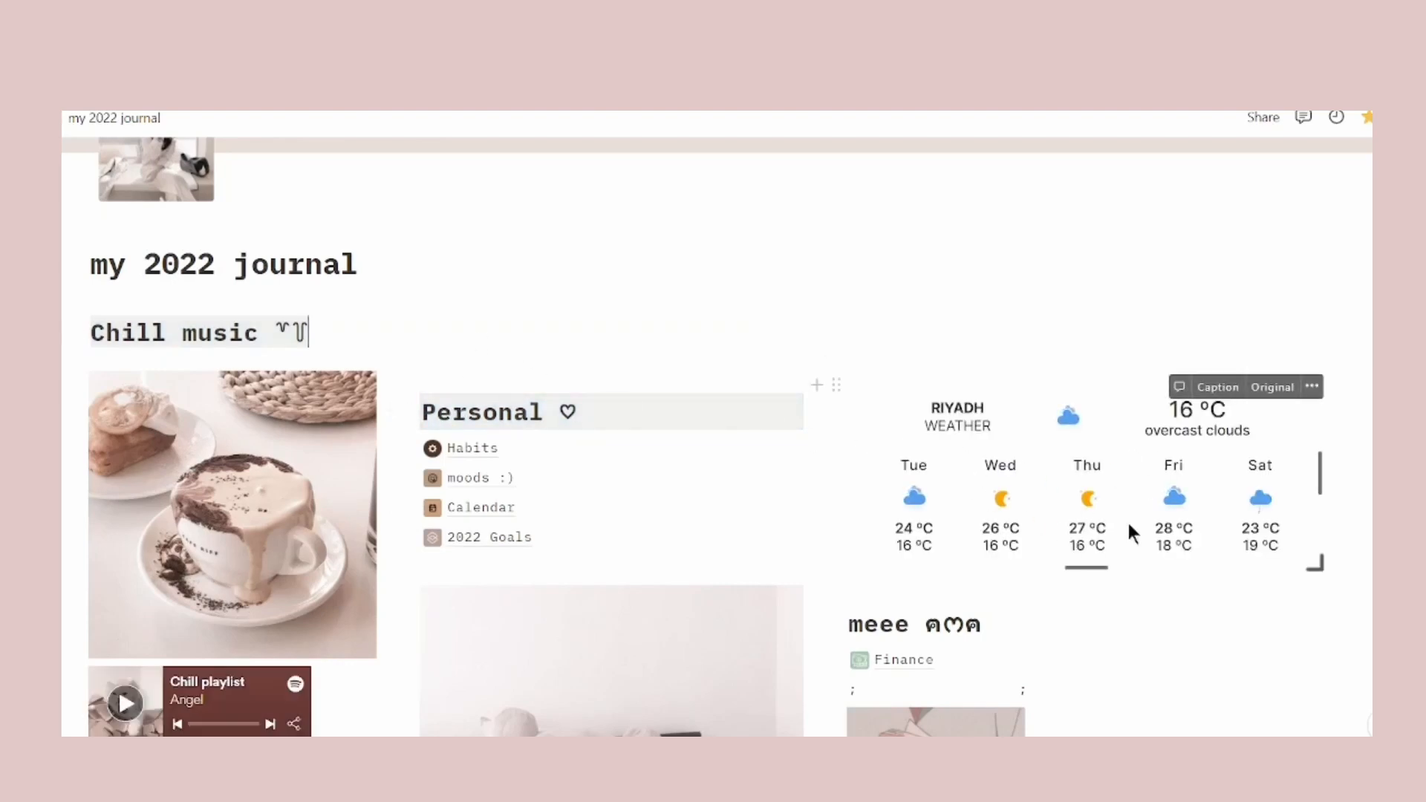
Switch to the Indify site and examine My Widgets and the Volume 1, 2 and 3 widgets available for creation.
{"action": "scroll", "coordinate": [1240, 501], "scroll_direction": "down", "scroll_amount": 2}
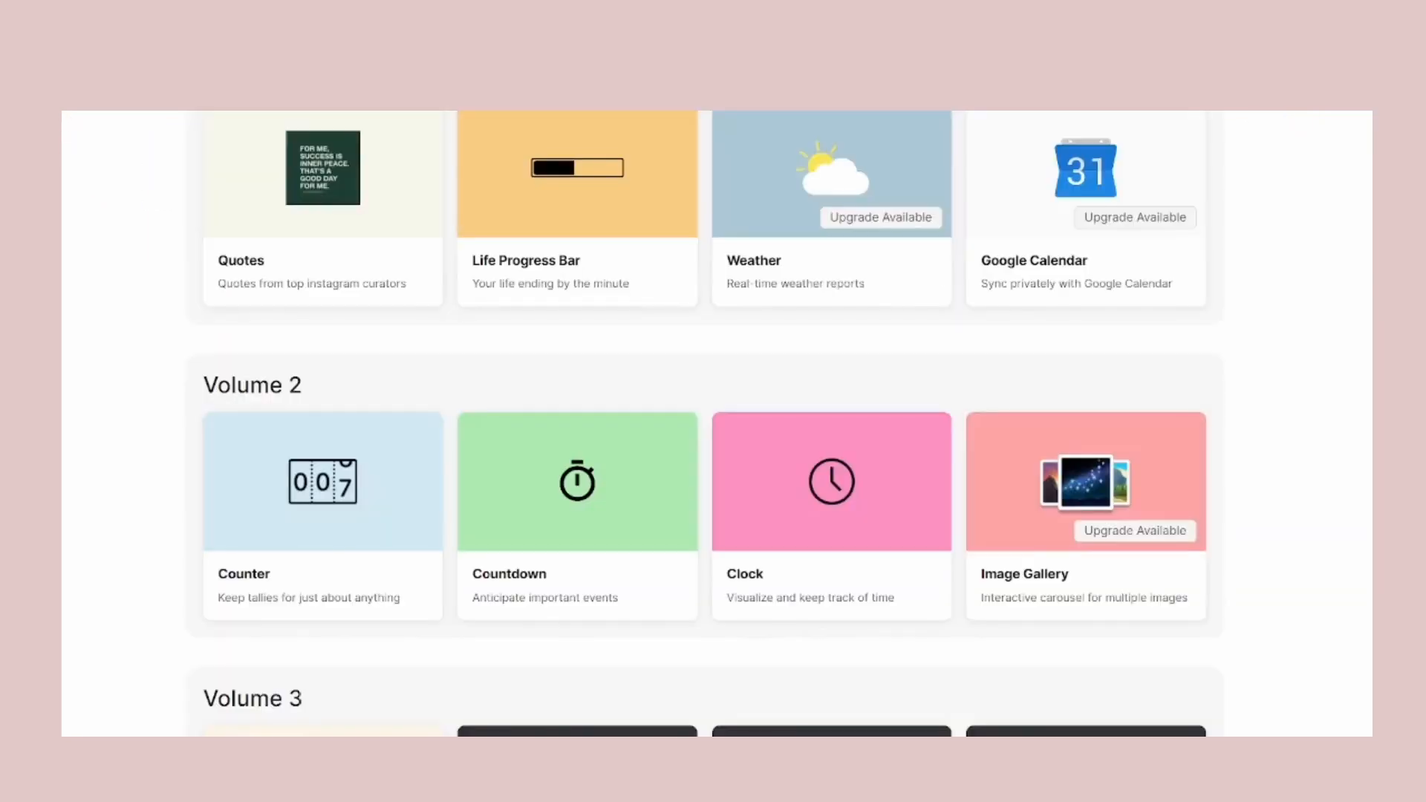
{"action": "scroll", "coordinate": [1230, 434], "scroll_direction": "up", "scroll_amount": 7}
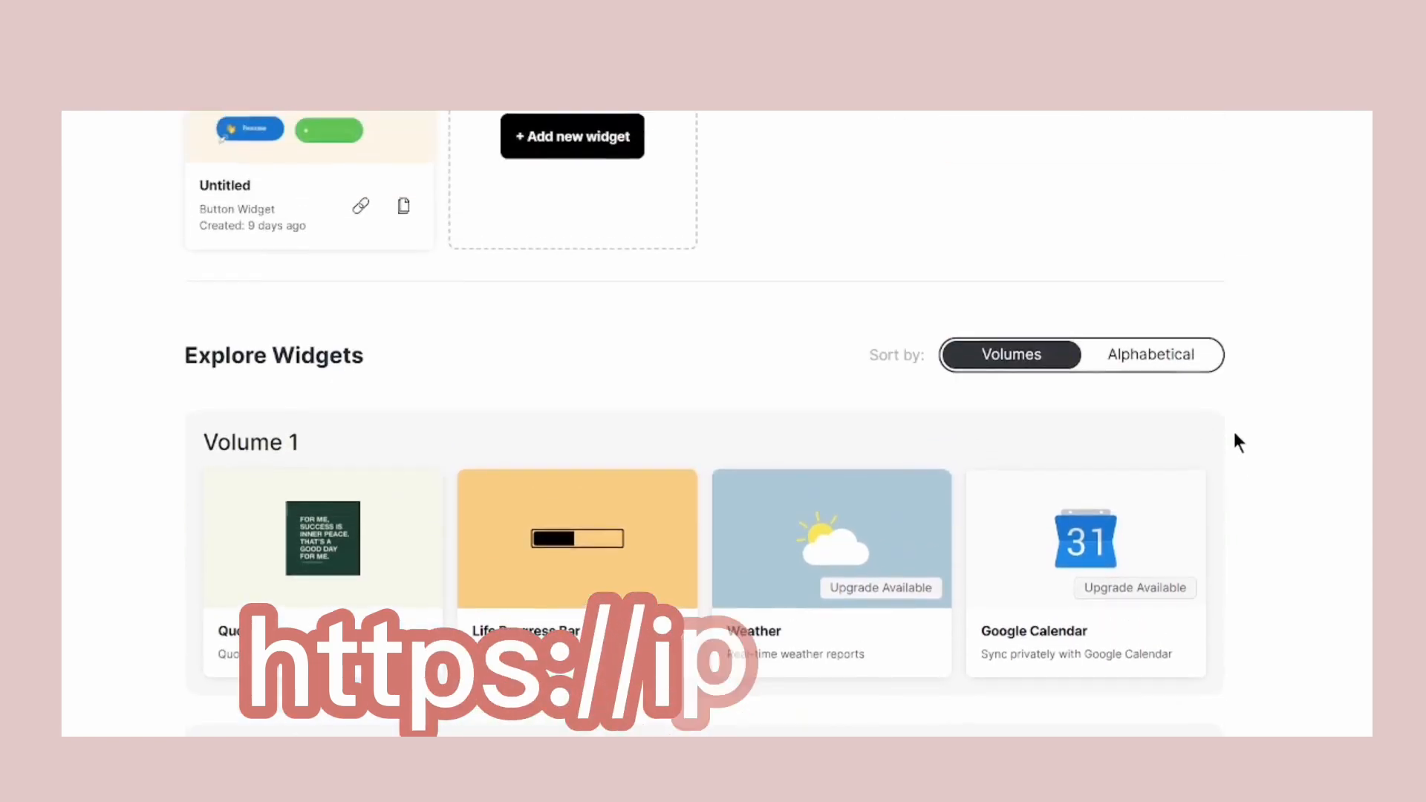
{"action": "scroll", "coordinate": [1256, 439], "scroll_direction": "up", "scroll_amount": 5}
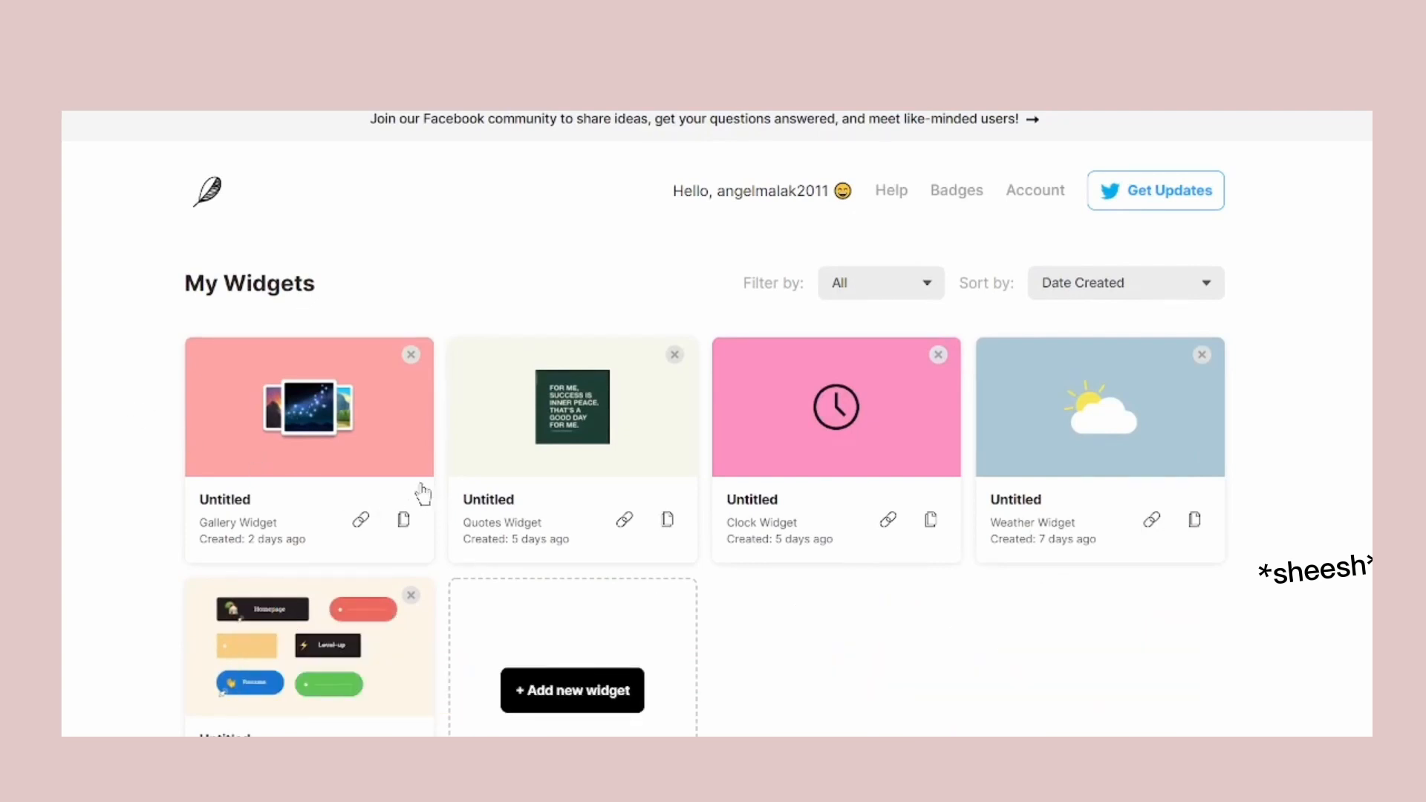
{"action": "scroll", "coordinate": [672, 529], "scroll_direction": "down", "scroll_amount": 5}
{"action": "scroll", "coordinate": [691, 538], "scroll_direction": "down", "scroll_amount": 5}
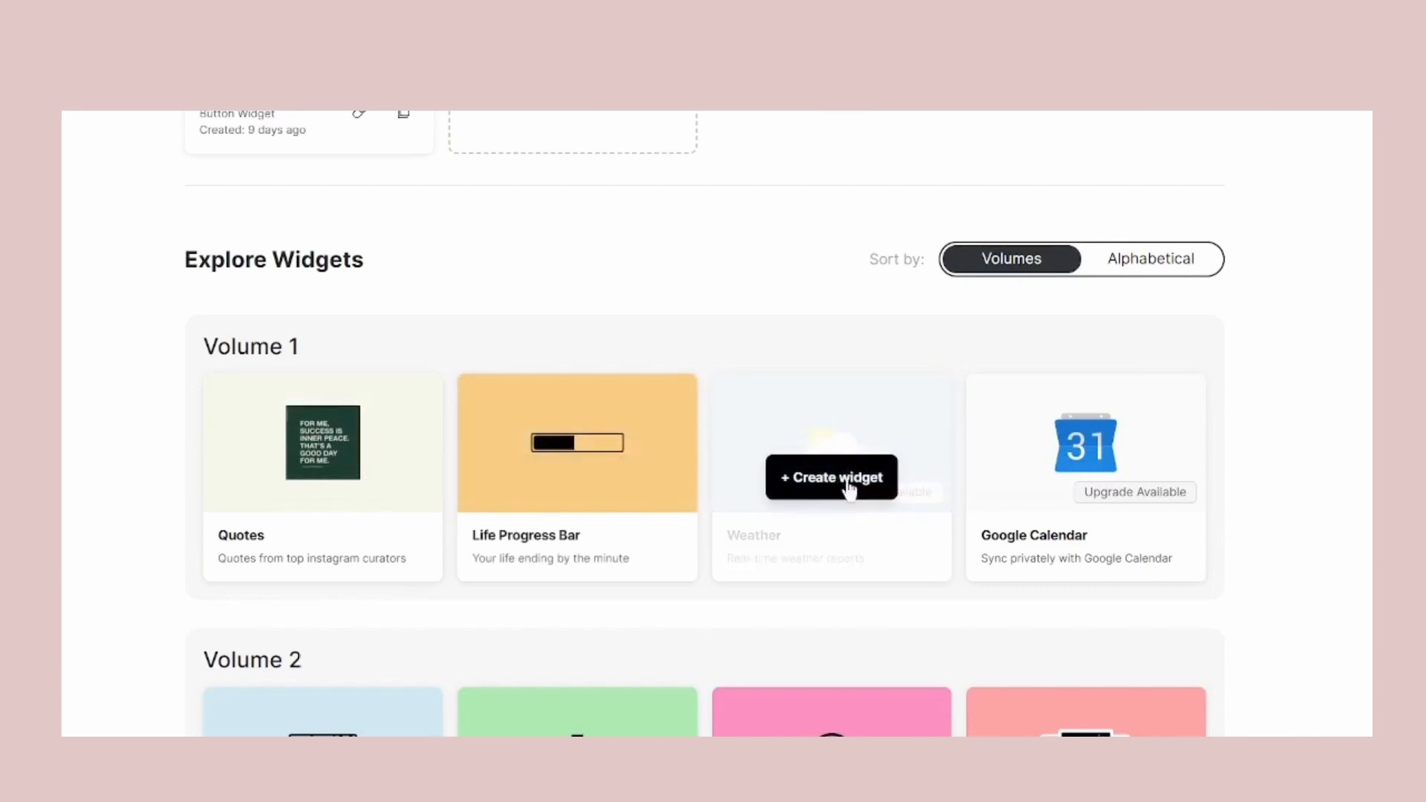
{"action": "scroll", "coordinate": [596, 522], "scroll_direction": "down", "scroll_amount": 8}
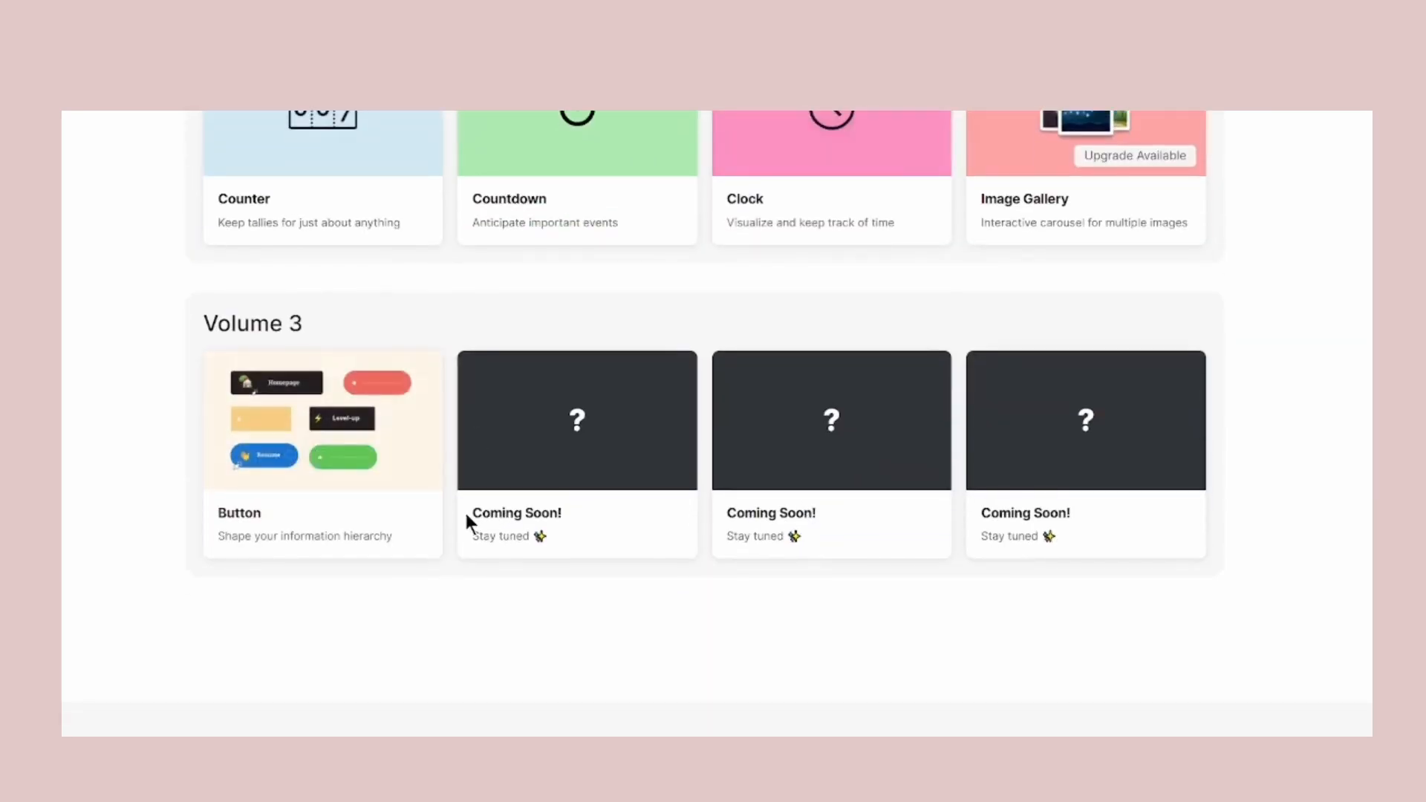
{"action": "left_click_drag", "start_coordinate": [466, 510], "coordinate": [550, 541]}
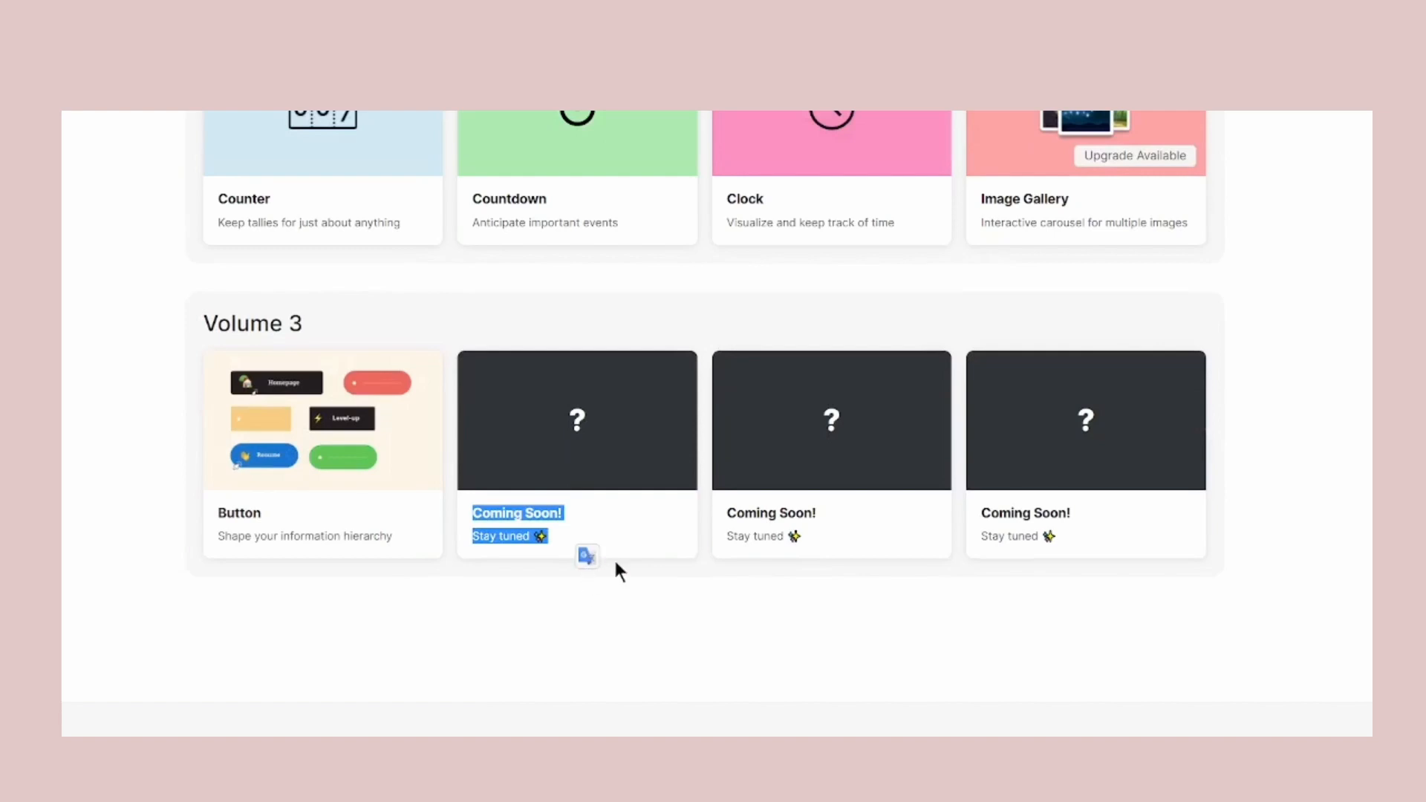
{"action": "left_click", "coordinate": [665, 614]}
{"action": "scroll", "coordinate": [671, 591], "scroll_direction": "up", "scroll_amount": 4}
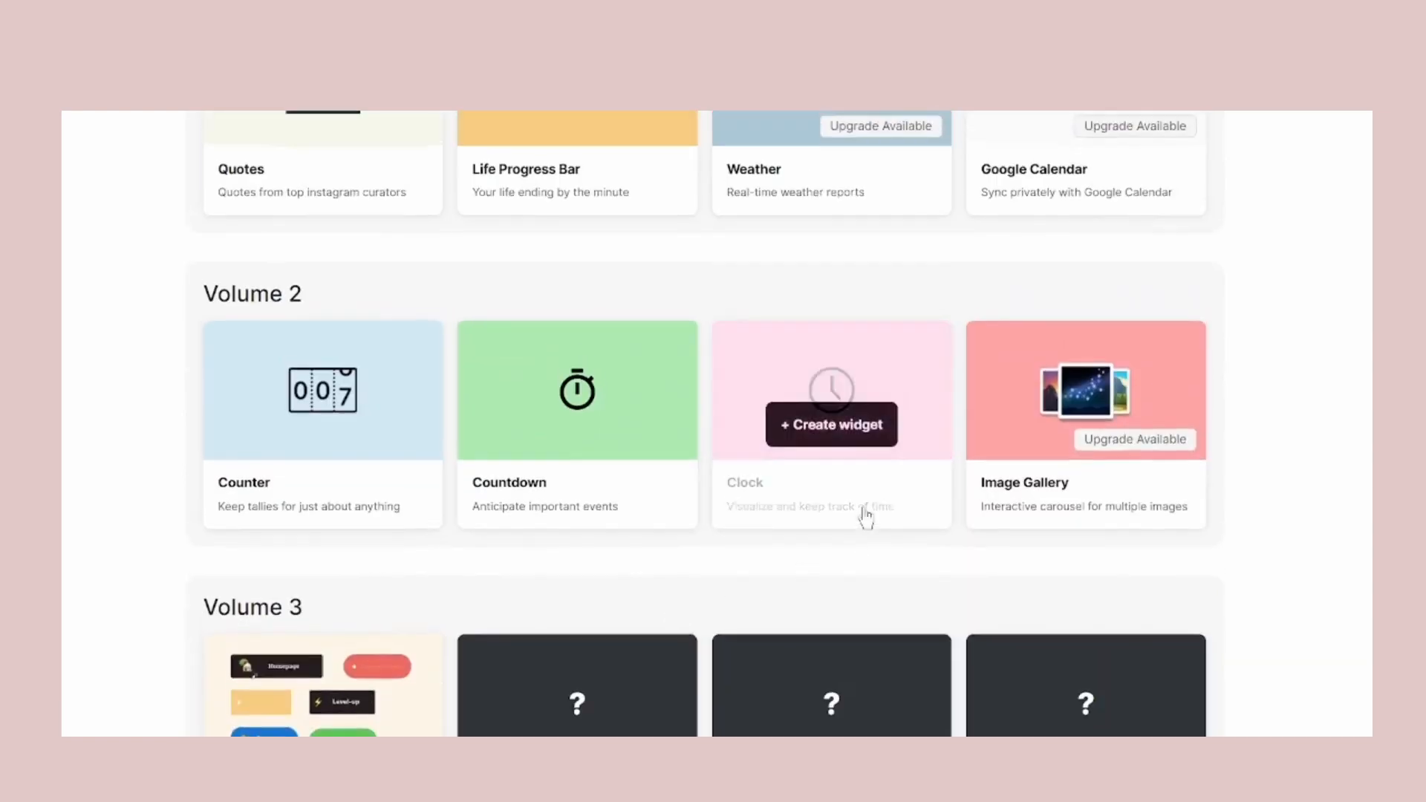
{"action": "scroll", "coordinate": [865, 517], "scroll_direction": "up", "scroll_amount": 2}
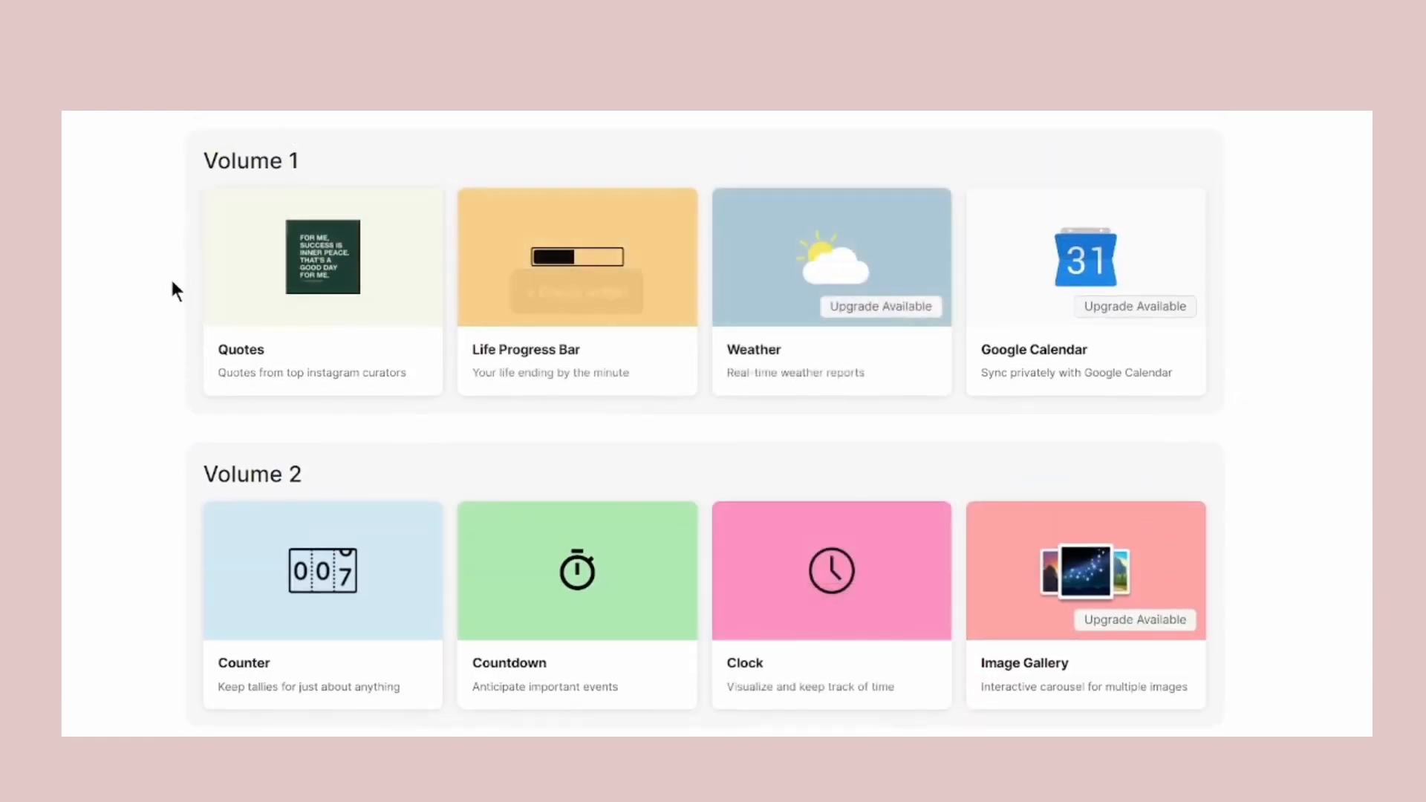
Create a Weather widget from Volume 1 and set its location to Jeddah, Saudi Arabia.
{"action": "mouse_move", "coordinate": [843, 315]}
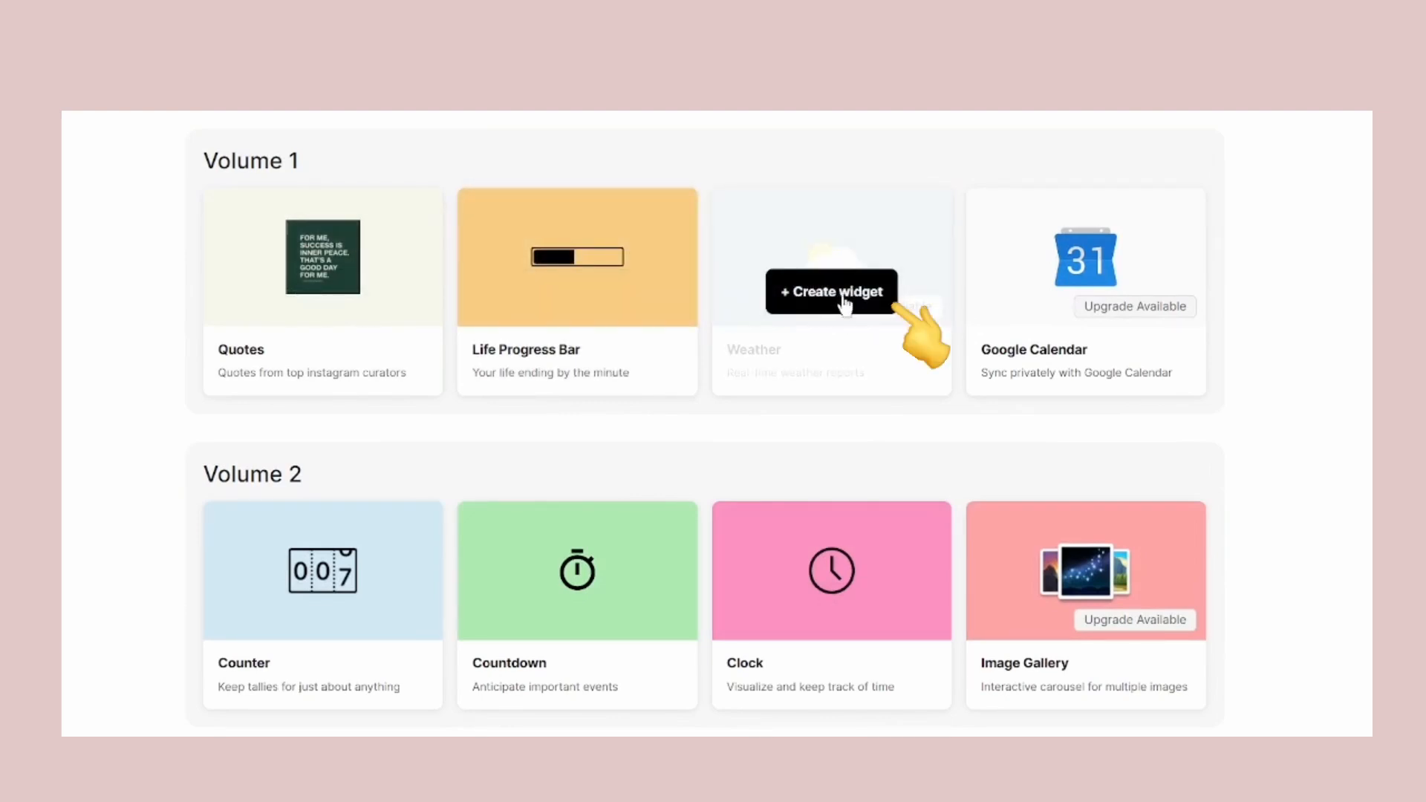
{"action": "left_click", "coordinate": [844, 297]}
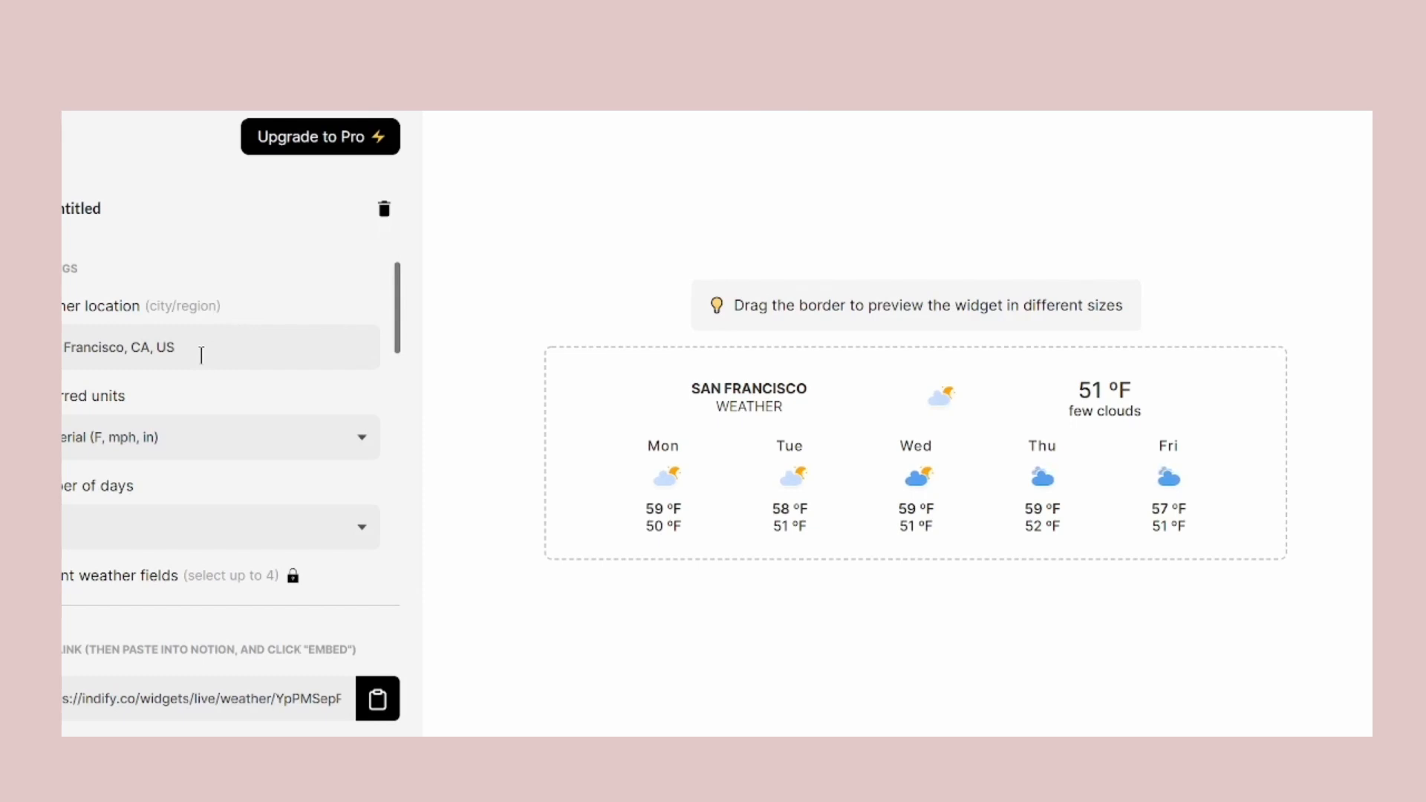
{"action": "triple_click", "coordinate": [193, 359]}
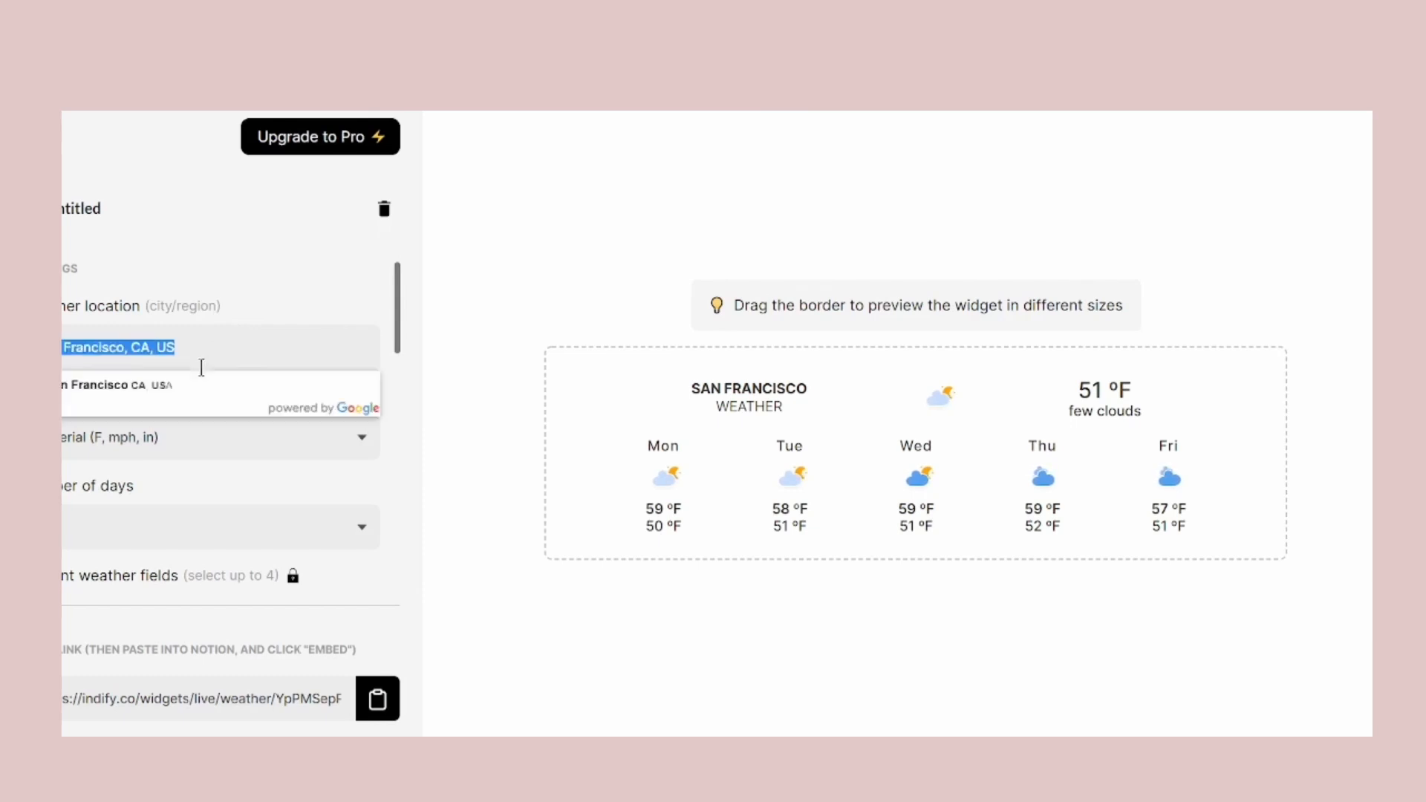
{"action": "key", "text": "BackSpace"}
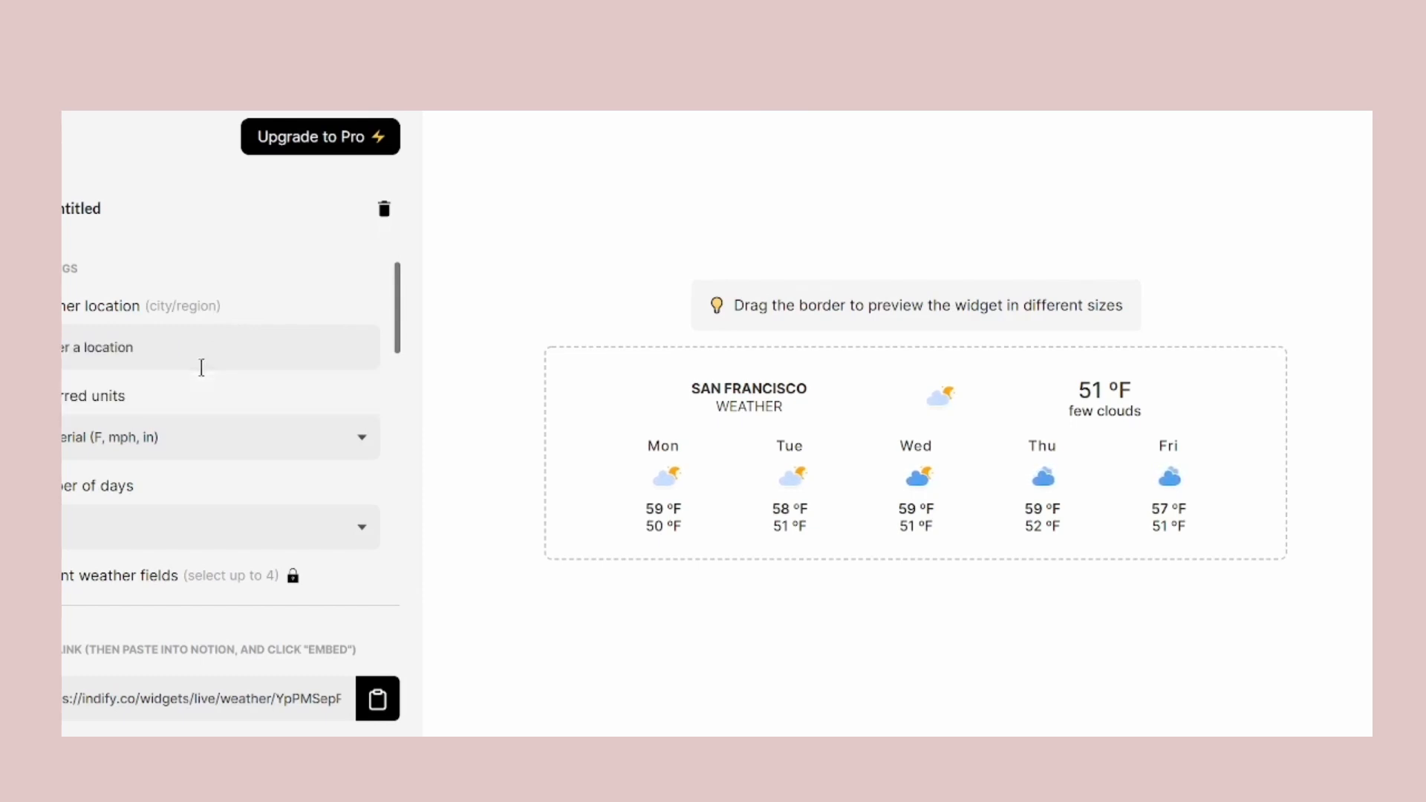
{"action": "type", "text": "jadd"}
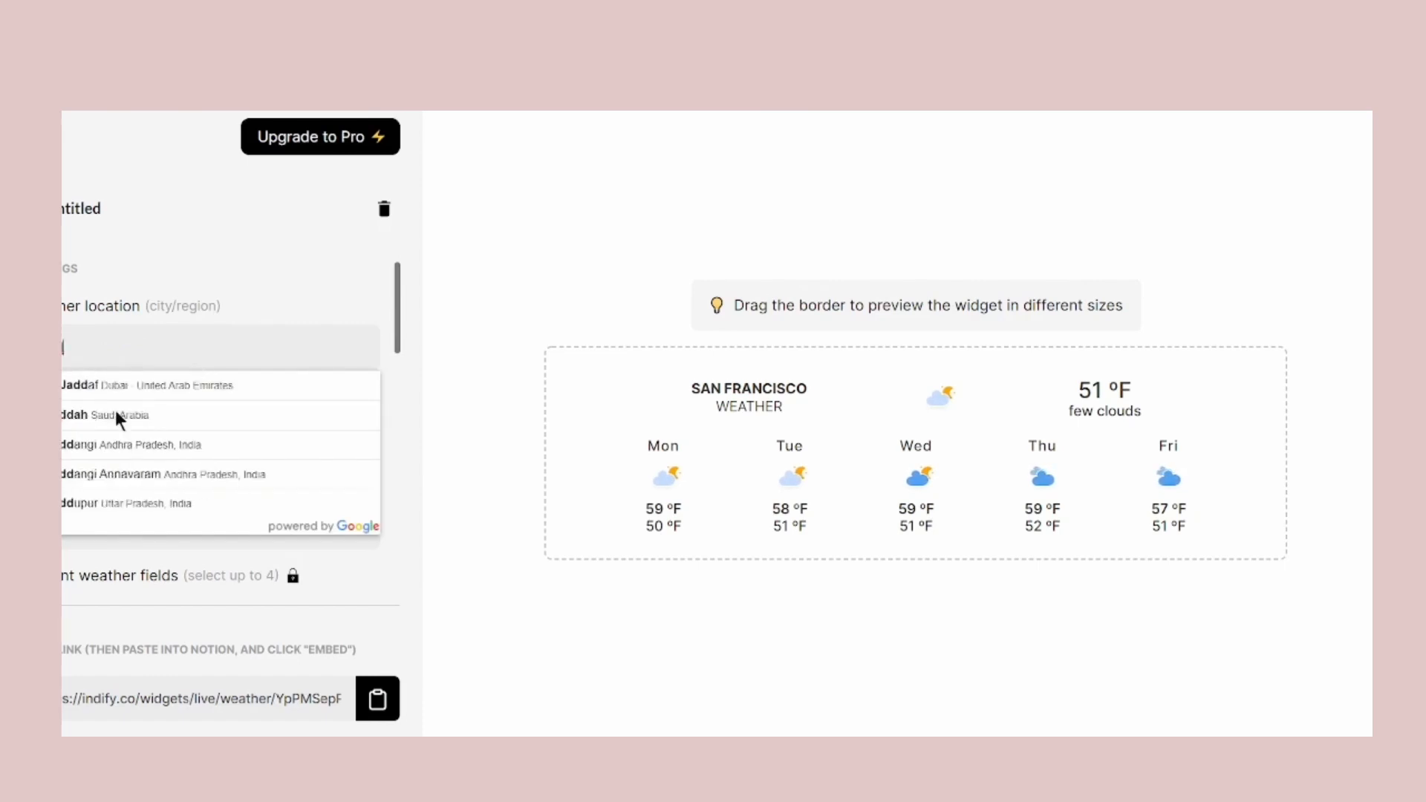
{"action": "left_click", "coordinate": [84, 421]}
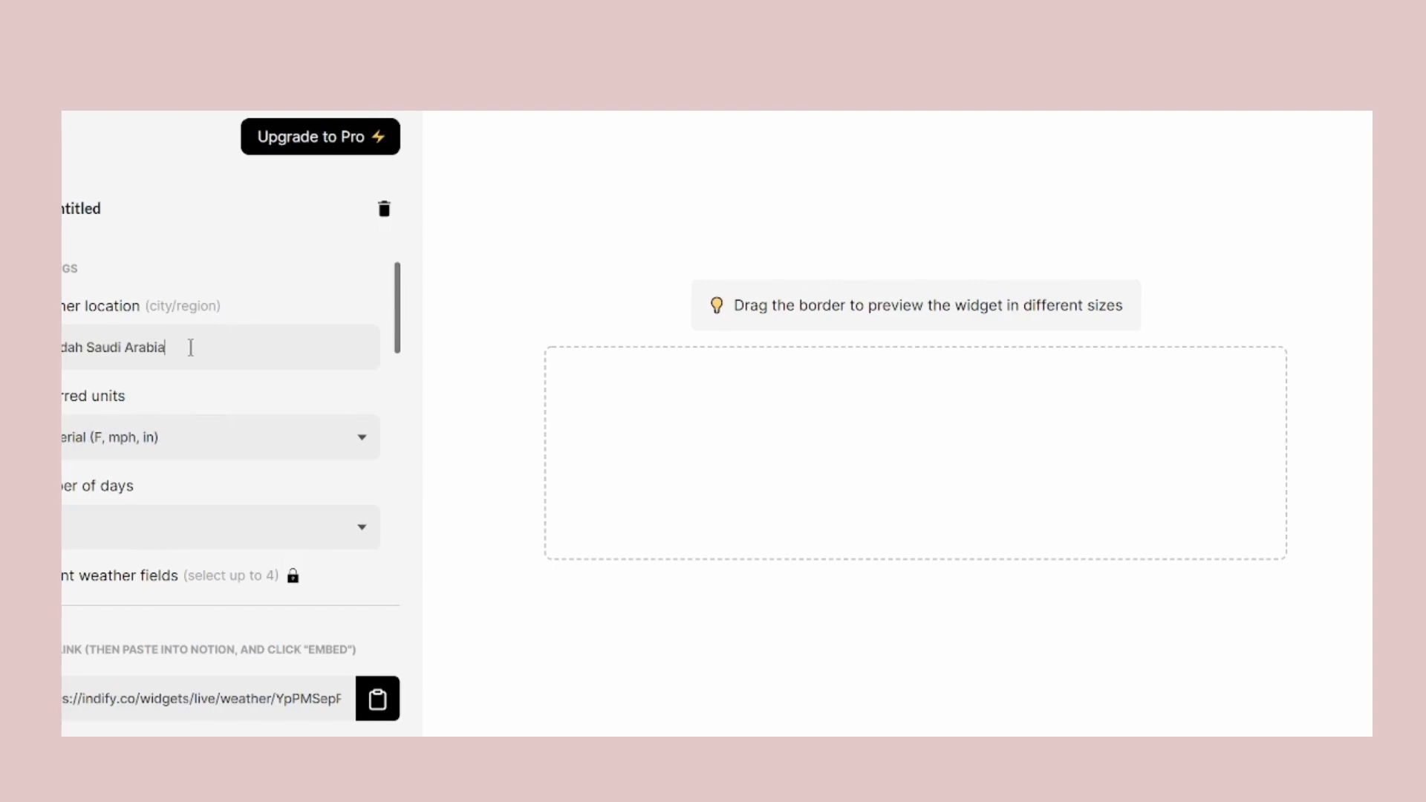
{"action": "double_click", "coordinate": [141, 367]}
{"action": "left_click", "coordinate": [458, 377]}
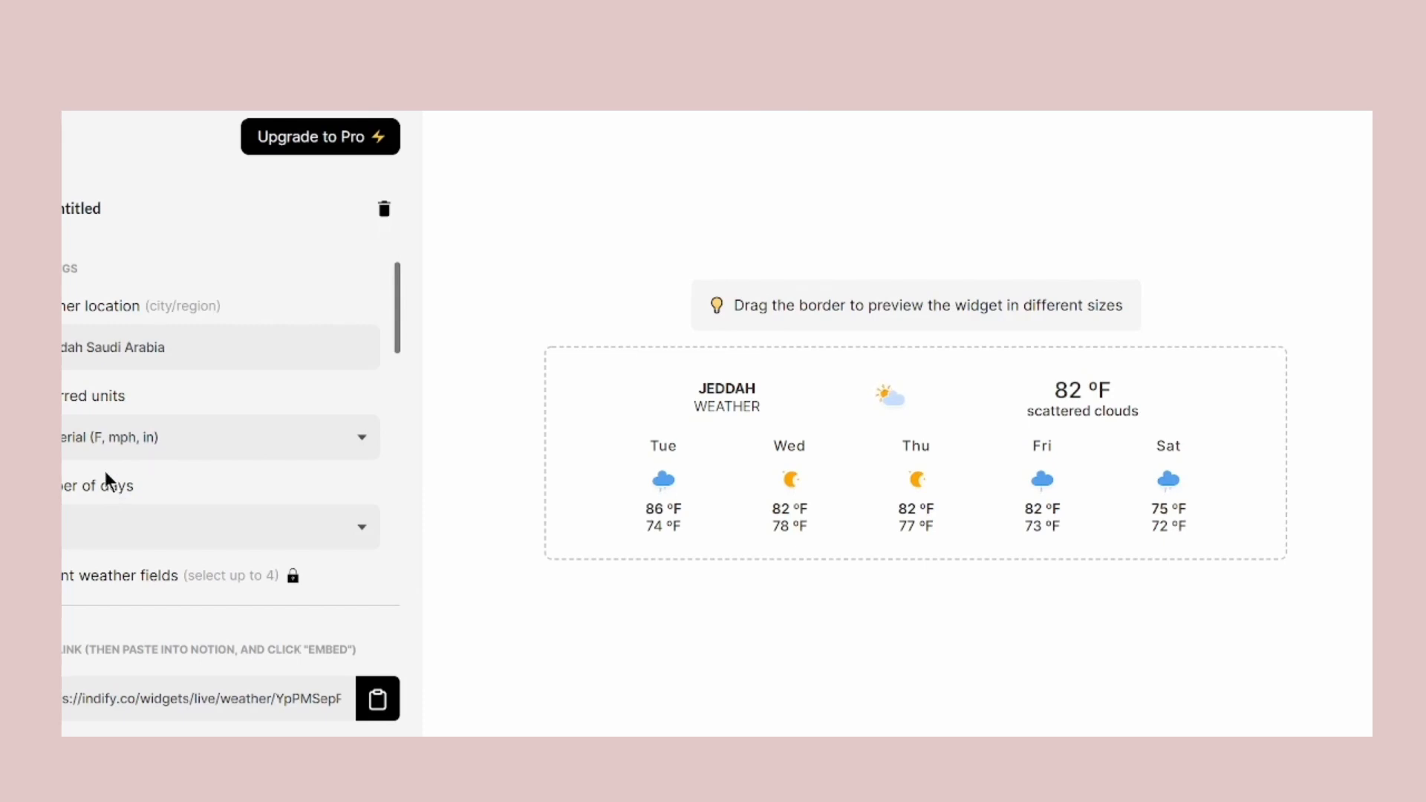
Set the weather widget's units to Metric (Celsius, km/h, mm) and its forecast to four days, and review the remaining settings.
{"action": "left_click", "coordinate": [131, 504]}
{"action": "scroll", "coordinate": [127, 439], "scroll_direction": "down", "scroll_amount": 1}
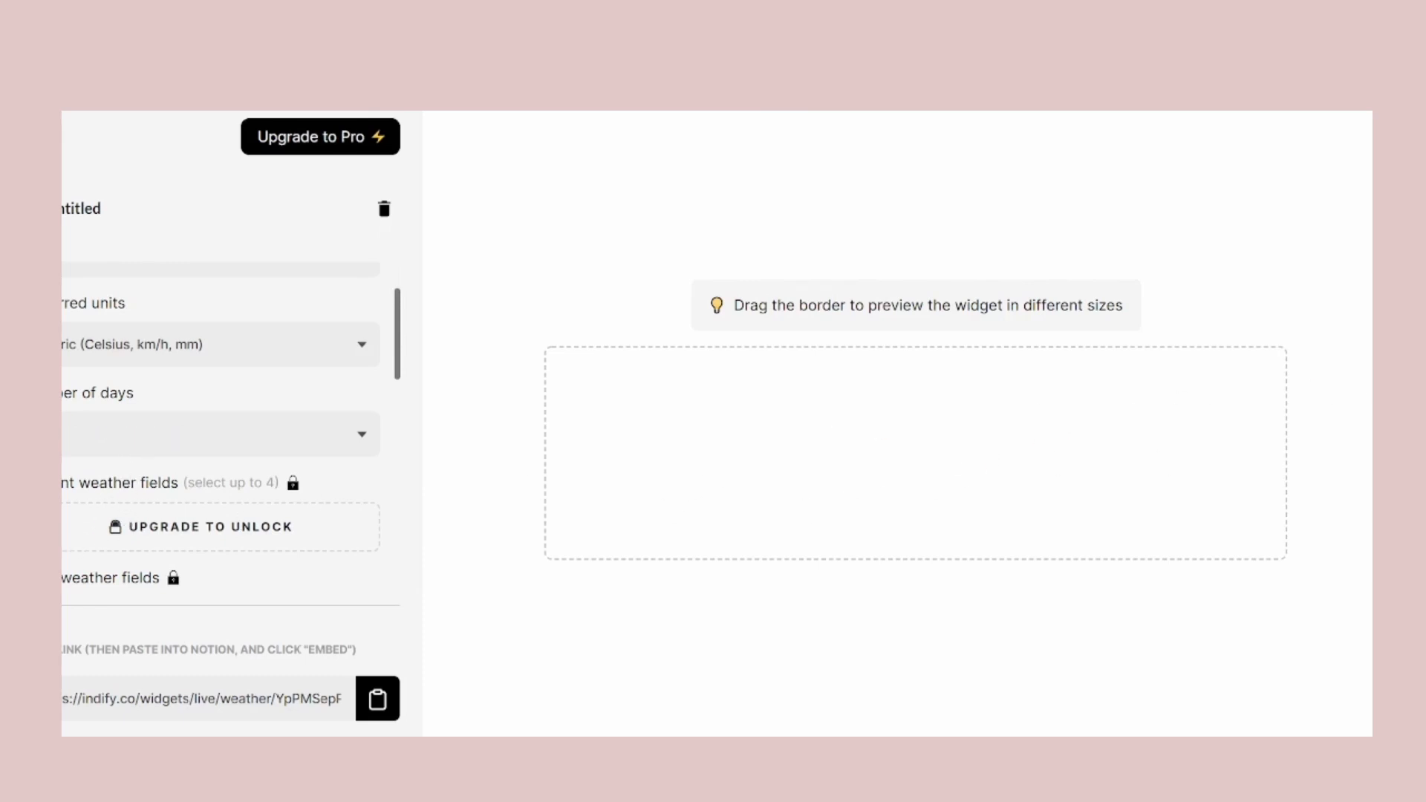
{"action": "scroll", "coordinate": [153, 487], "scroll_direction": "down", "scroll_amount": 4}
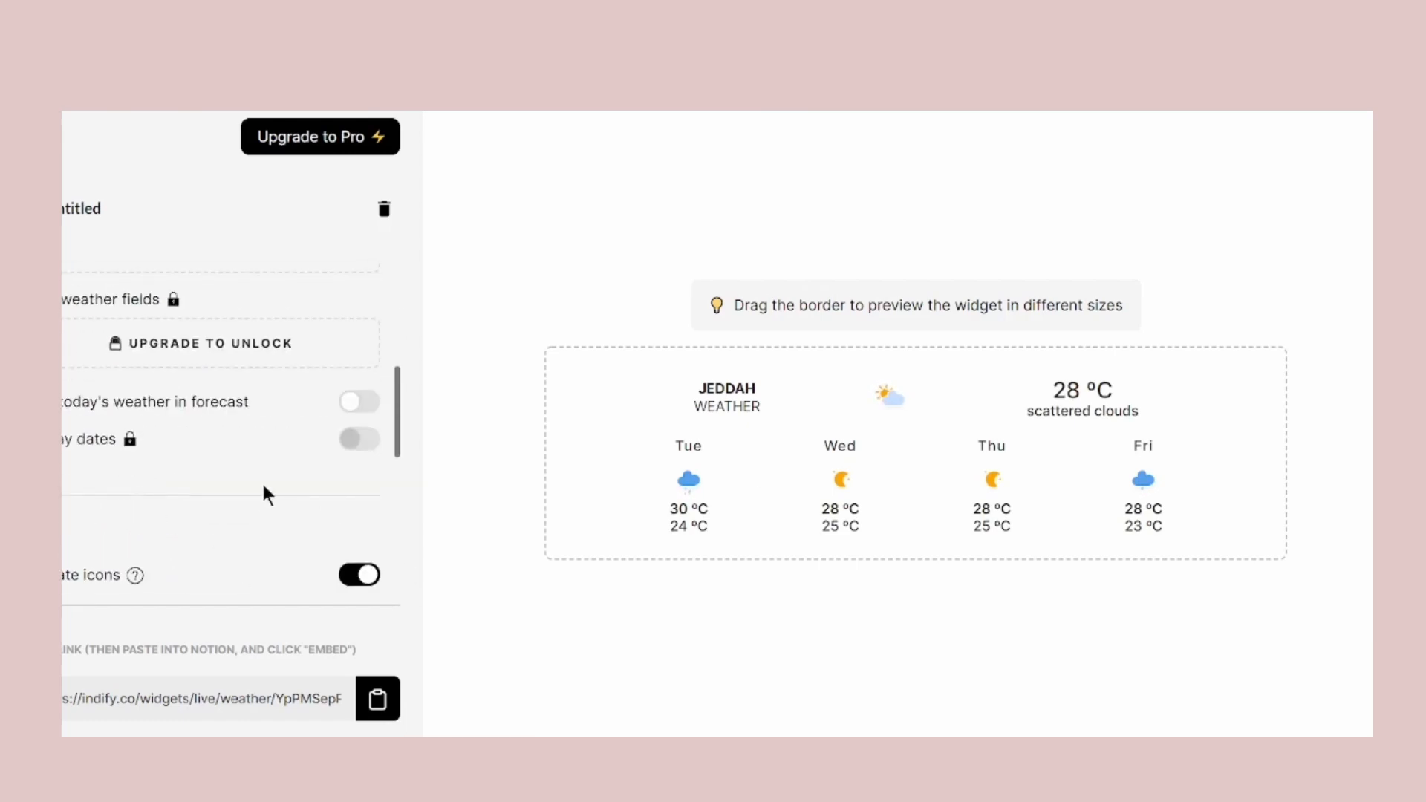
{"action": "scroll", "coordinate": [269, 494], "scroll_direction": "down", "scroll_amount": 8}
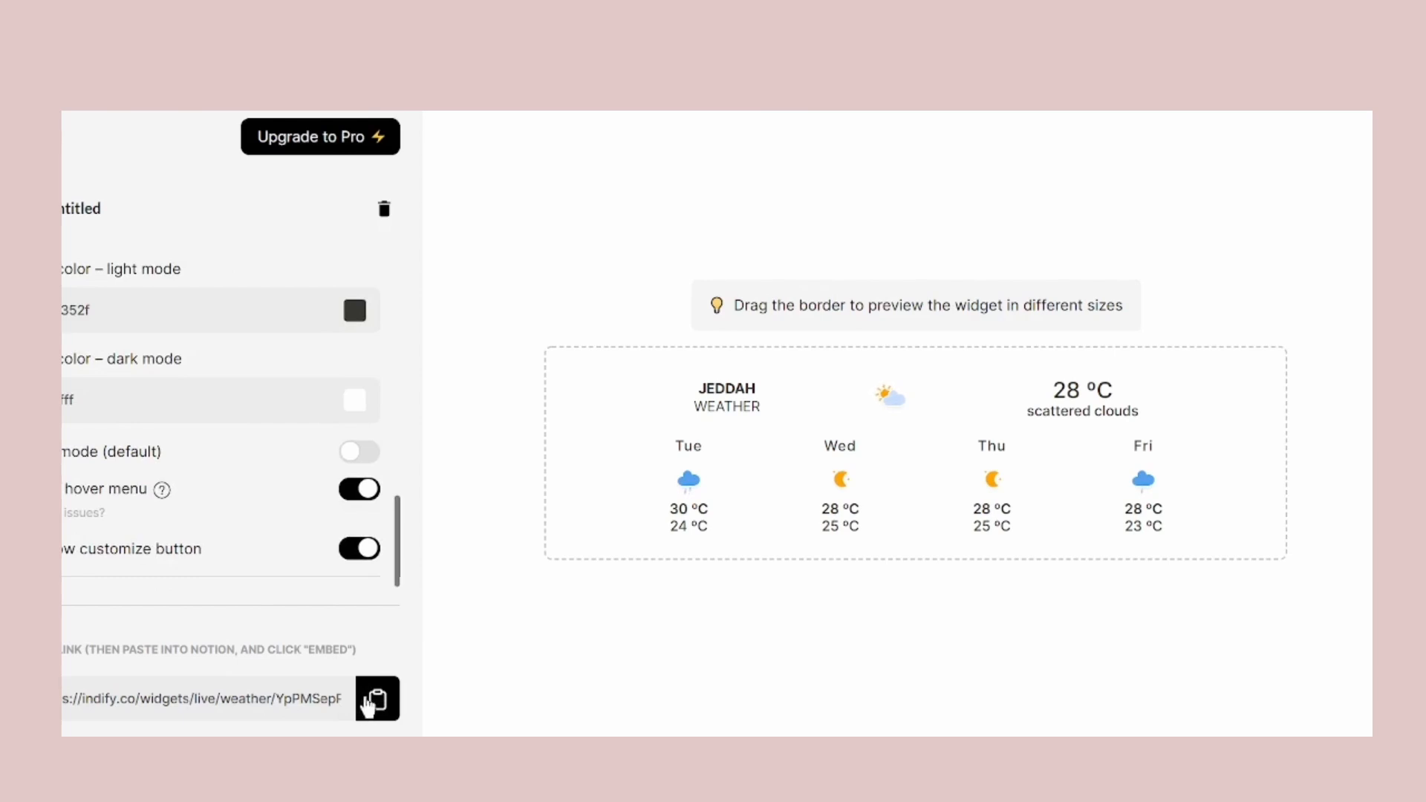
Copy the Indify weather widget link, embed it in the blank testttt :> Notion page, and widen the embedded widget.
{"action": "left_click", "coordinate": [376, 701]}
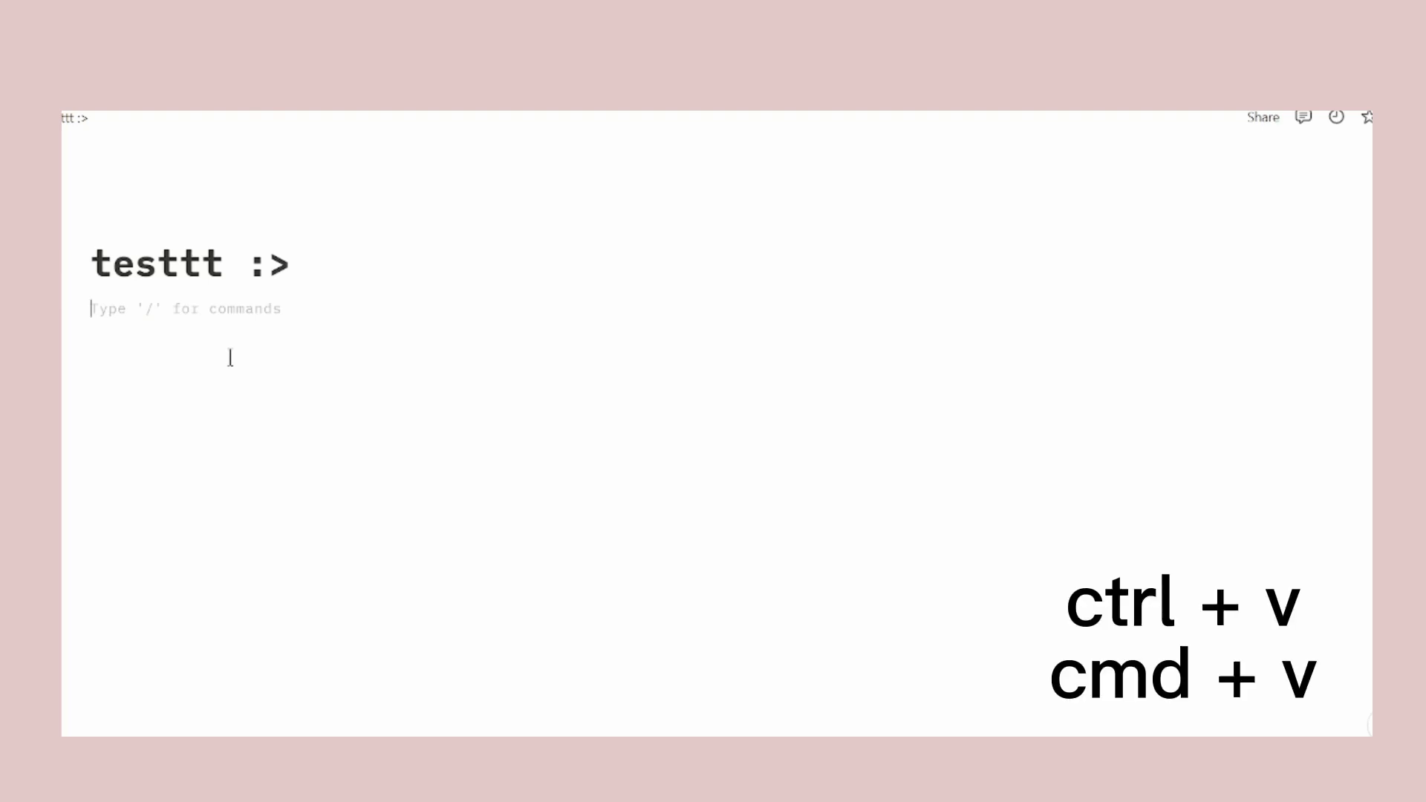
{"action": "key", "text": "ctrl+v"}
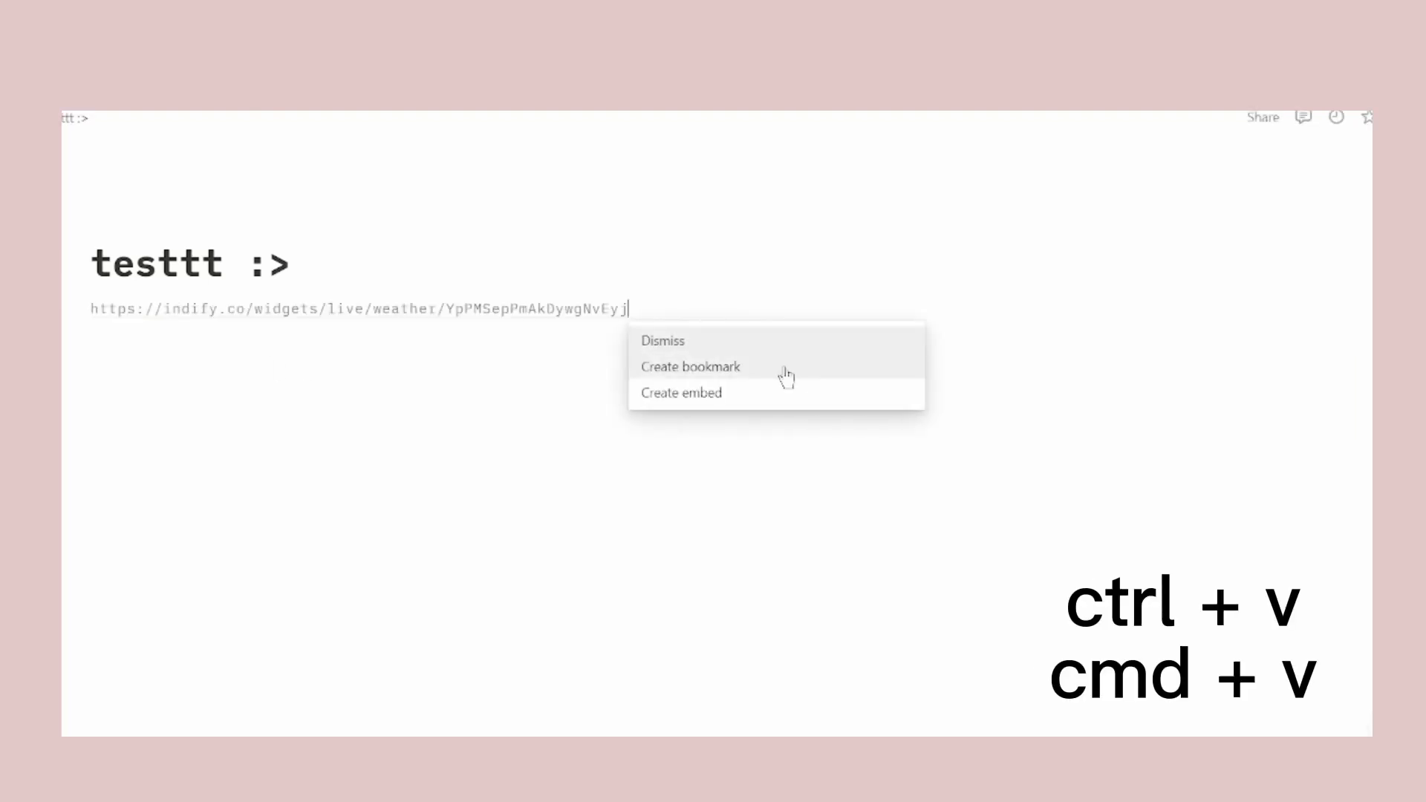
{"action": "left_click", "coordinate": [742, 395]}
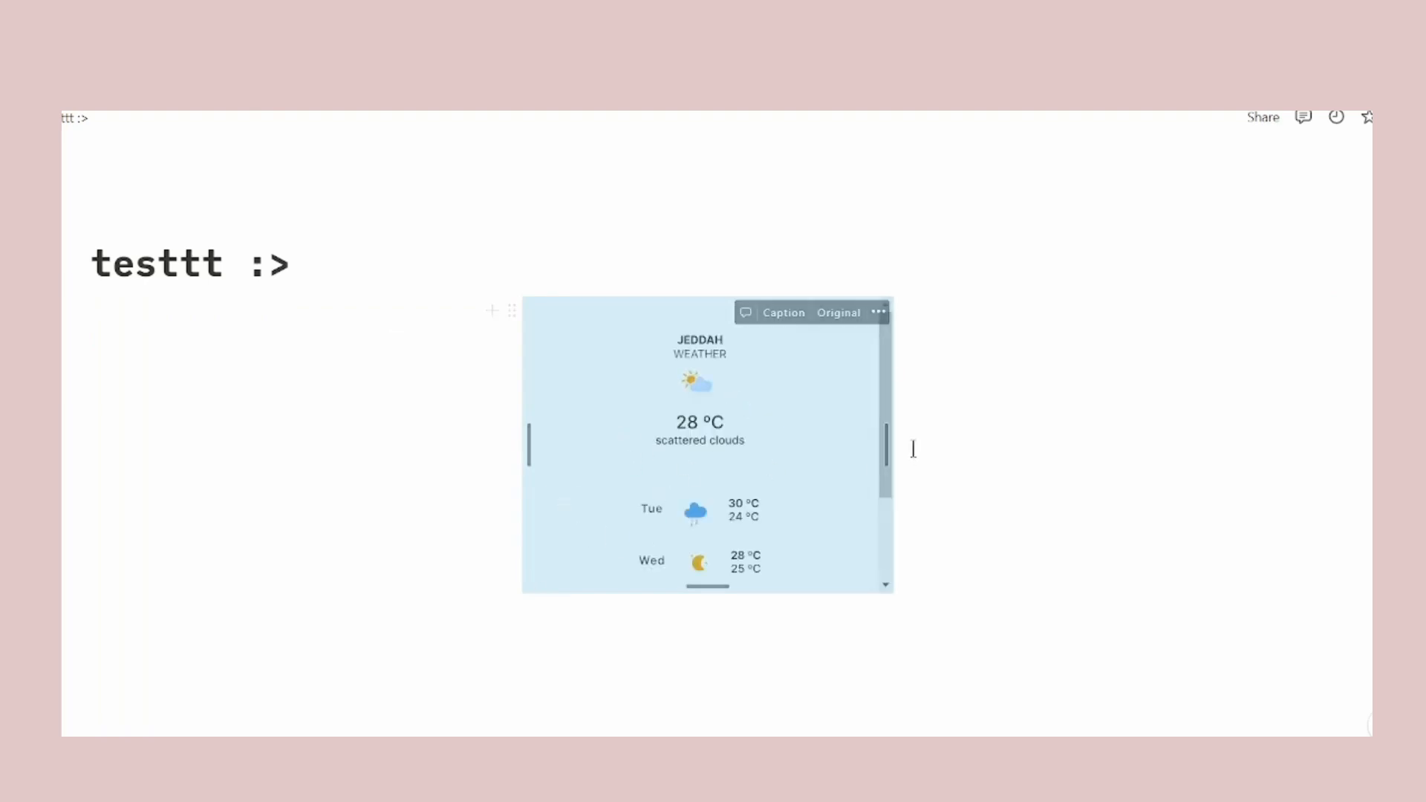
{"action": "left_click_drag", "start_coordinate": [889, 443], "coordinate": [1120, 423]}
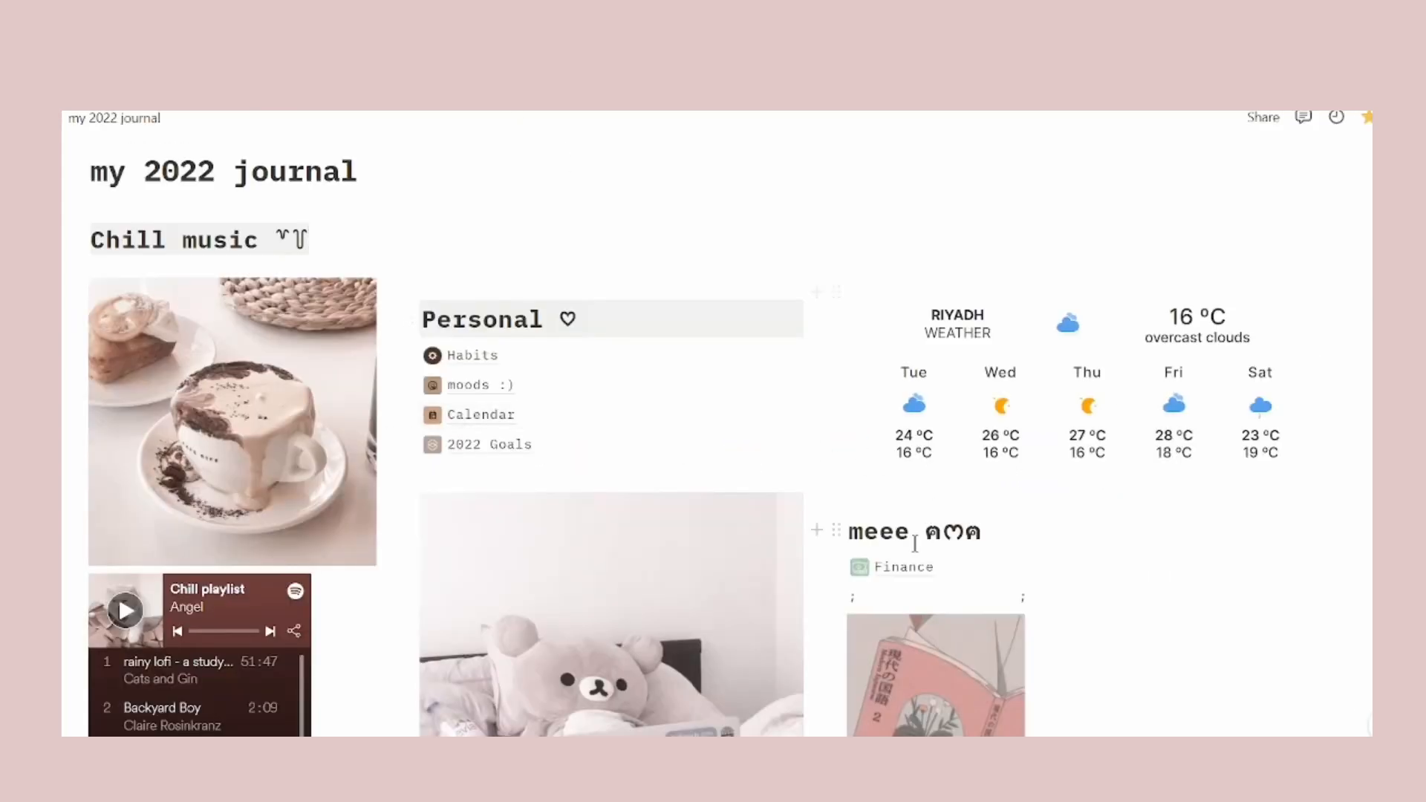
Return to the my 2022 journal page and open the Finance page under the meee heading.
{"action": "scroll", "coordinate": [793, 446], "scroll_direction": "down", "scroll_amount": 3}
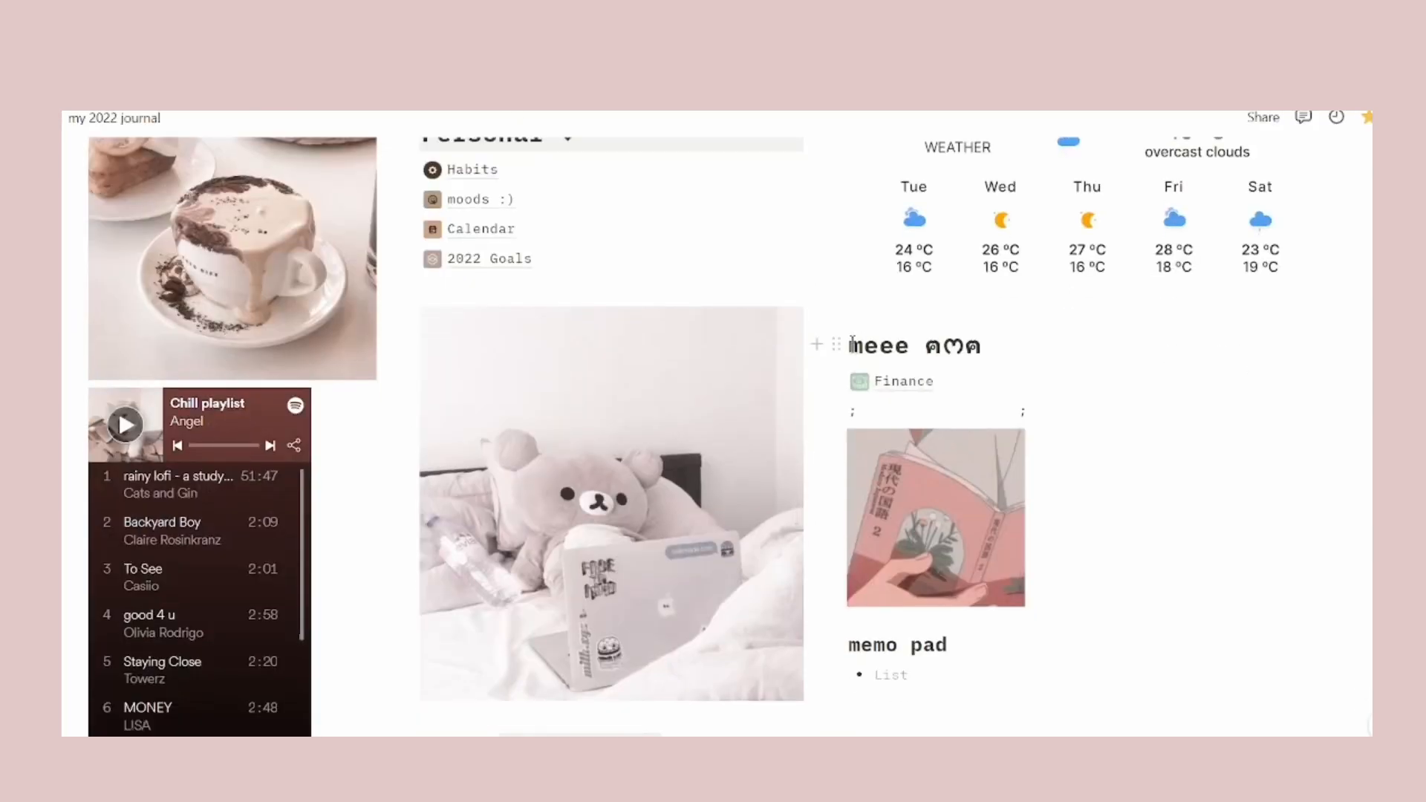
{"action": "left_click_drag", "start_coordinate": [848, 346], "coordinate": [1011, 349]}
{"action": "left_click", "coordinate": [897, 398]}
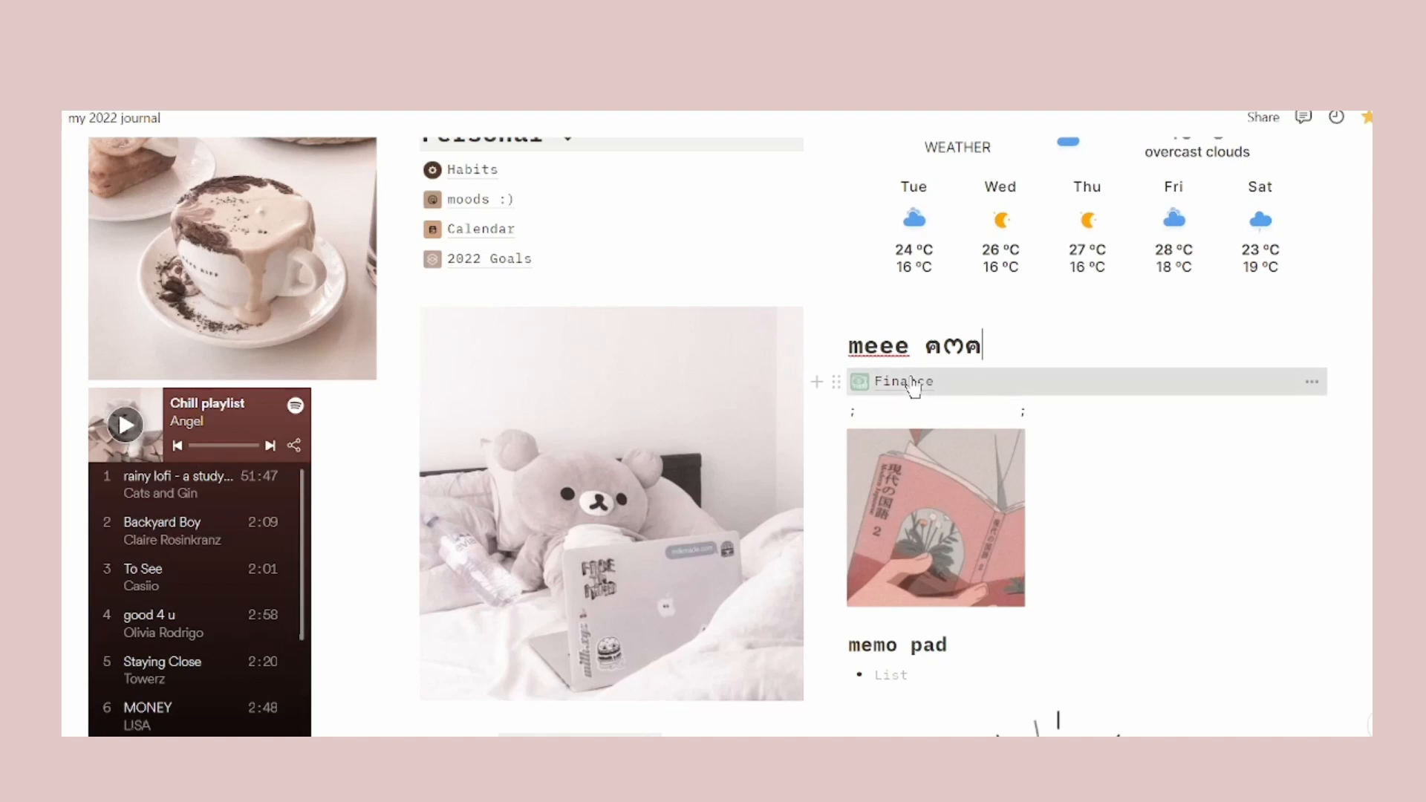
{"action": "left_click", "coordinate": [911, 382]}
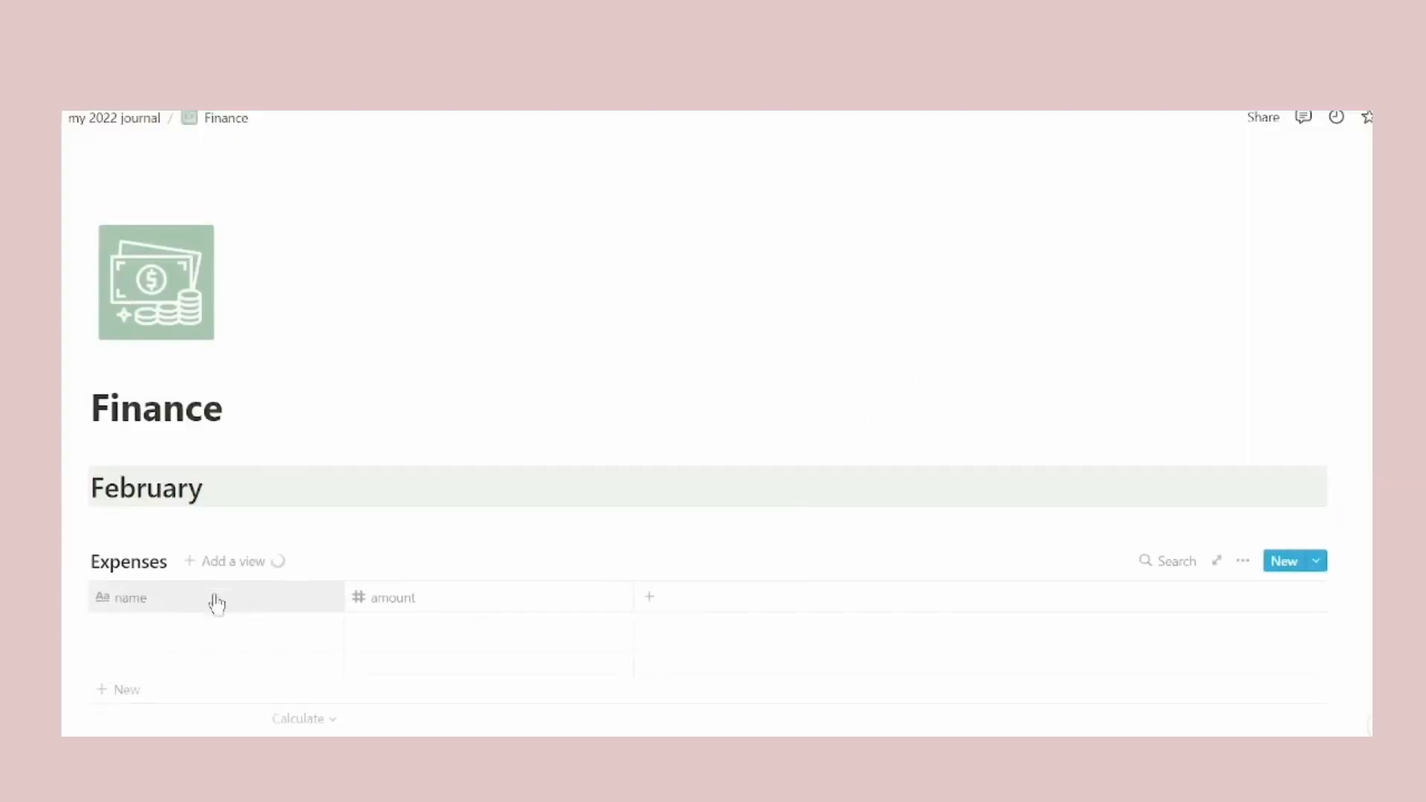
Examine the February Expenses and Income tables on the Finance page, including the name and amount fields and the calculation options.
{"action": "scroll", "coordinate": [105, 405], "scroll_direction": "down", "scroll_amount": 3}
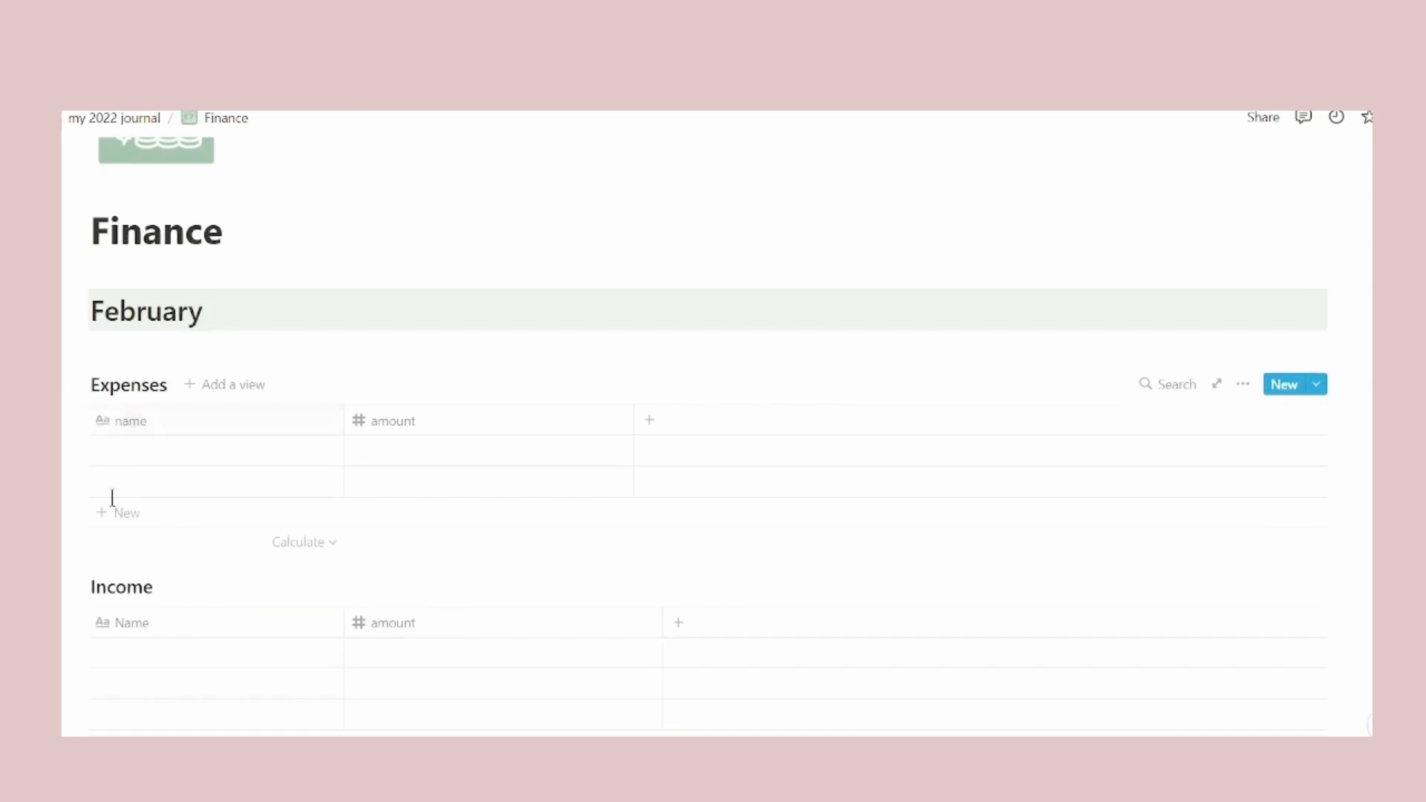
{"action": "left_click", "coordinate": [145, 452]}
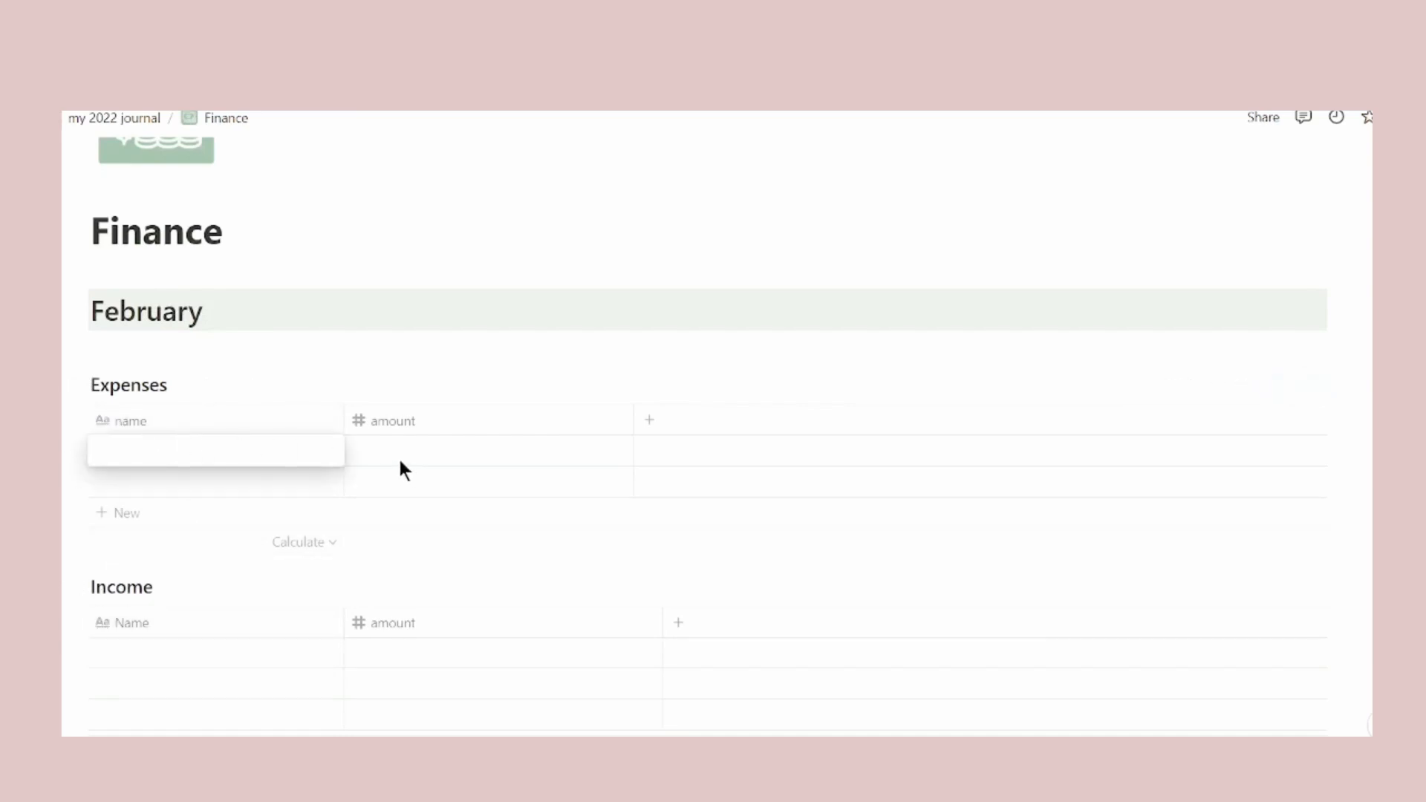
{"action": "key", "text": "Escape"}
{"action": "left_click", "coordinate": [378, 451]}
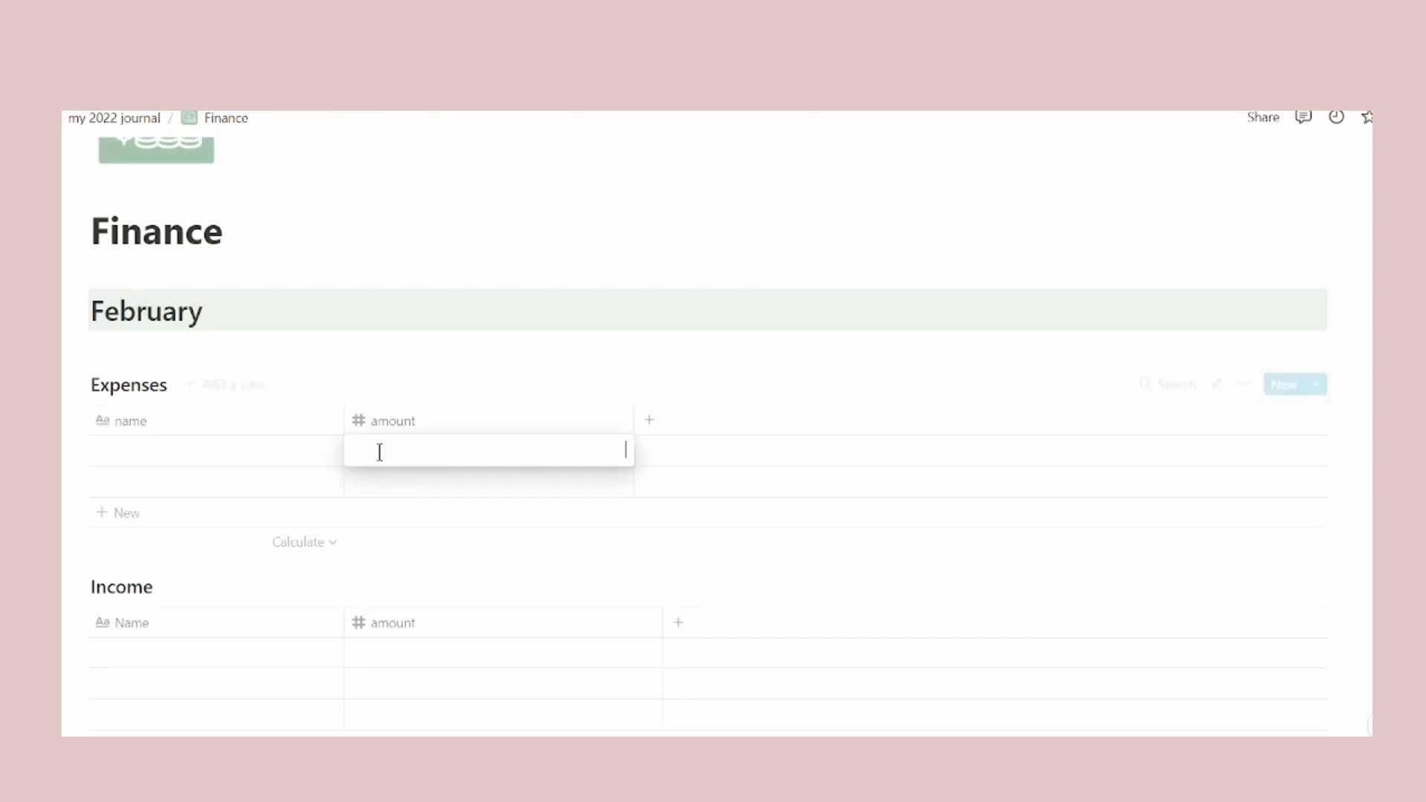
{"action": "key", "text": "Escape"}
{"action": "left_click", "coordinate": [327, 541]}
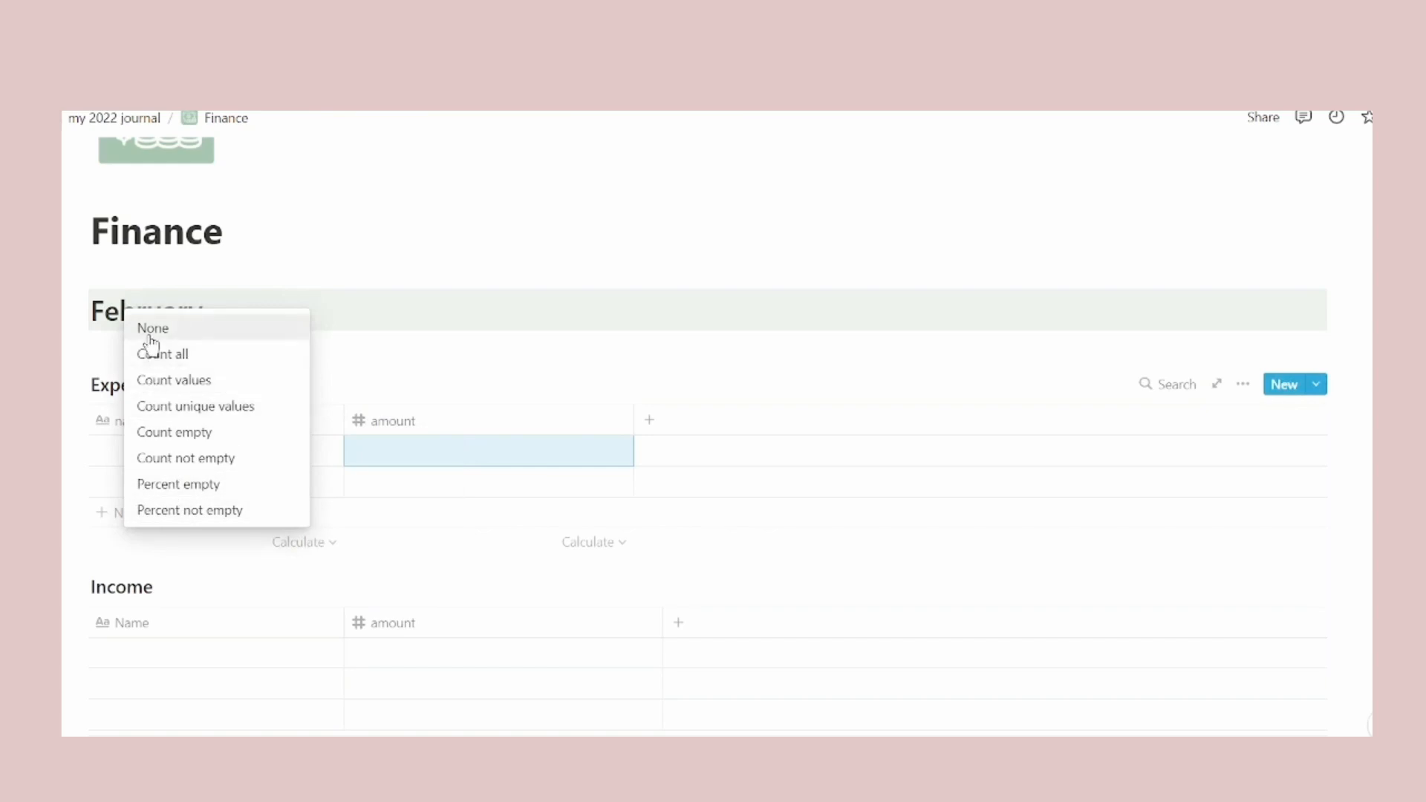
{"action": "left_click", "coordinate": [181, 599]}
{"action": "scroll", "coordinate": [182, 596], "scroll_direction": "down", "scroll_amount": 1}
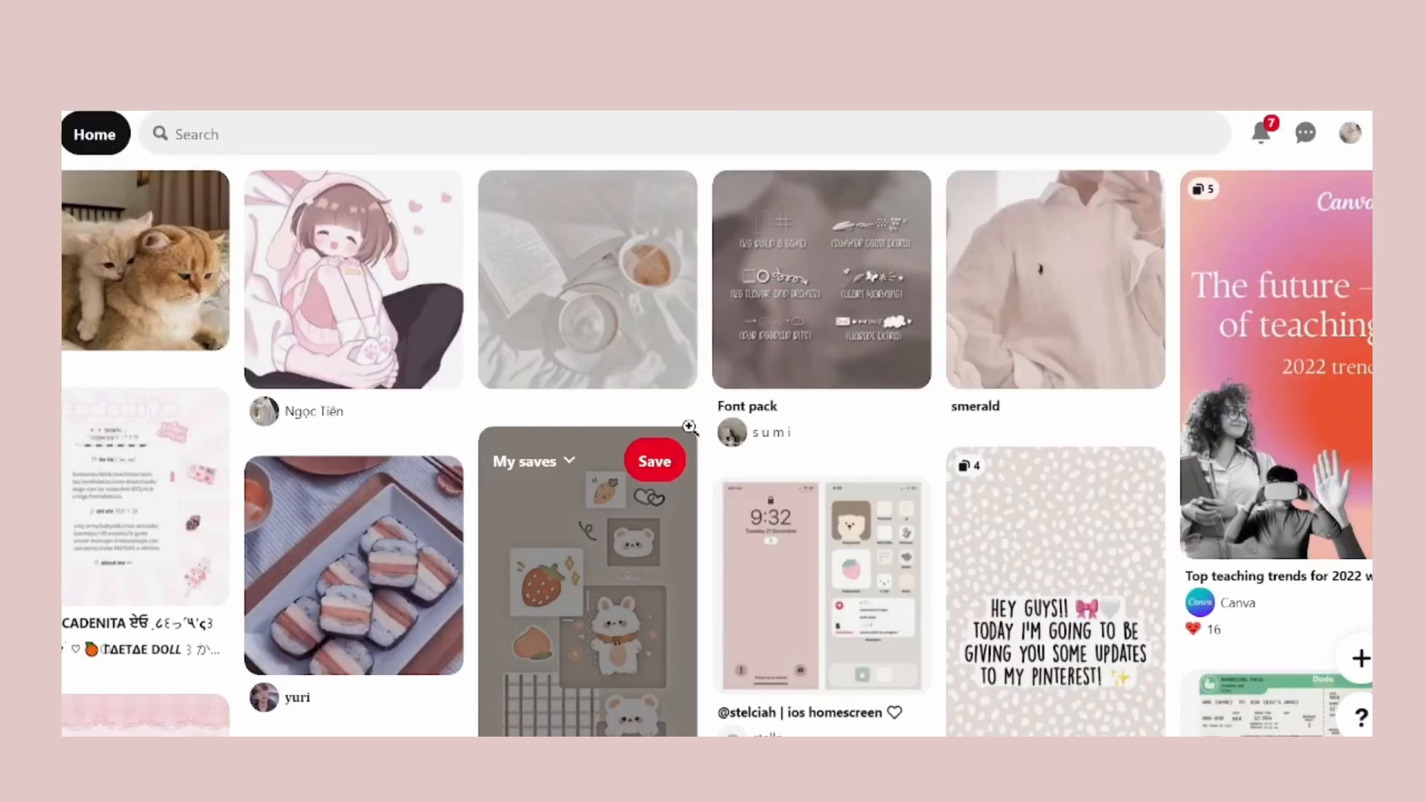
Browse images in the Pinterest home feed, and return to the journal to highlight the semicolon line above the book image.
{"action": "scroll", "coordinate": [688, 425], "scroll_direction": "down", "scroll_amount": 5}
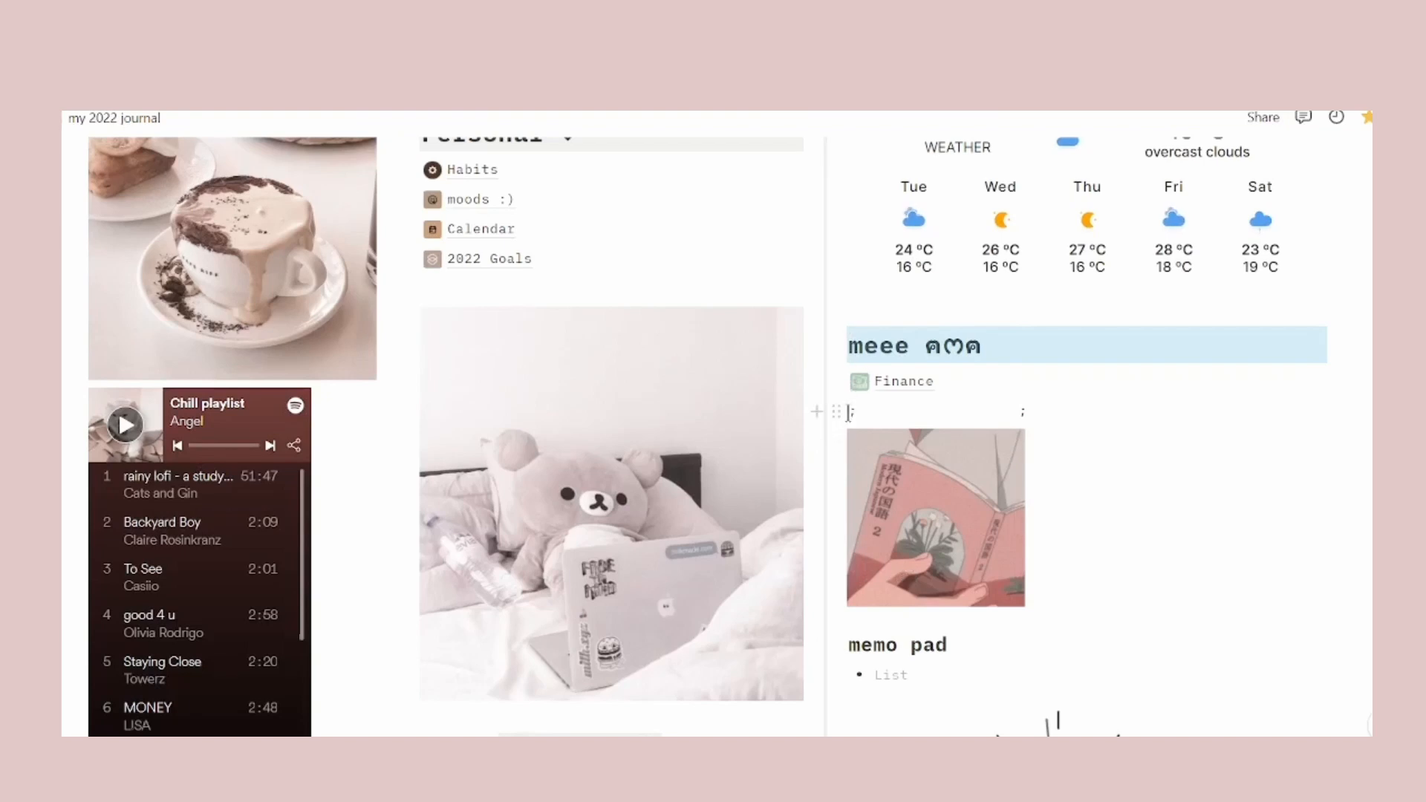
{"action": "left_click_drag", "start_coordinate": [849, 413], "coordinate": [855, 412]}
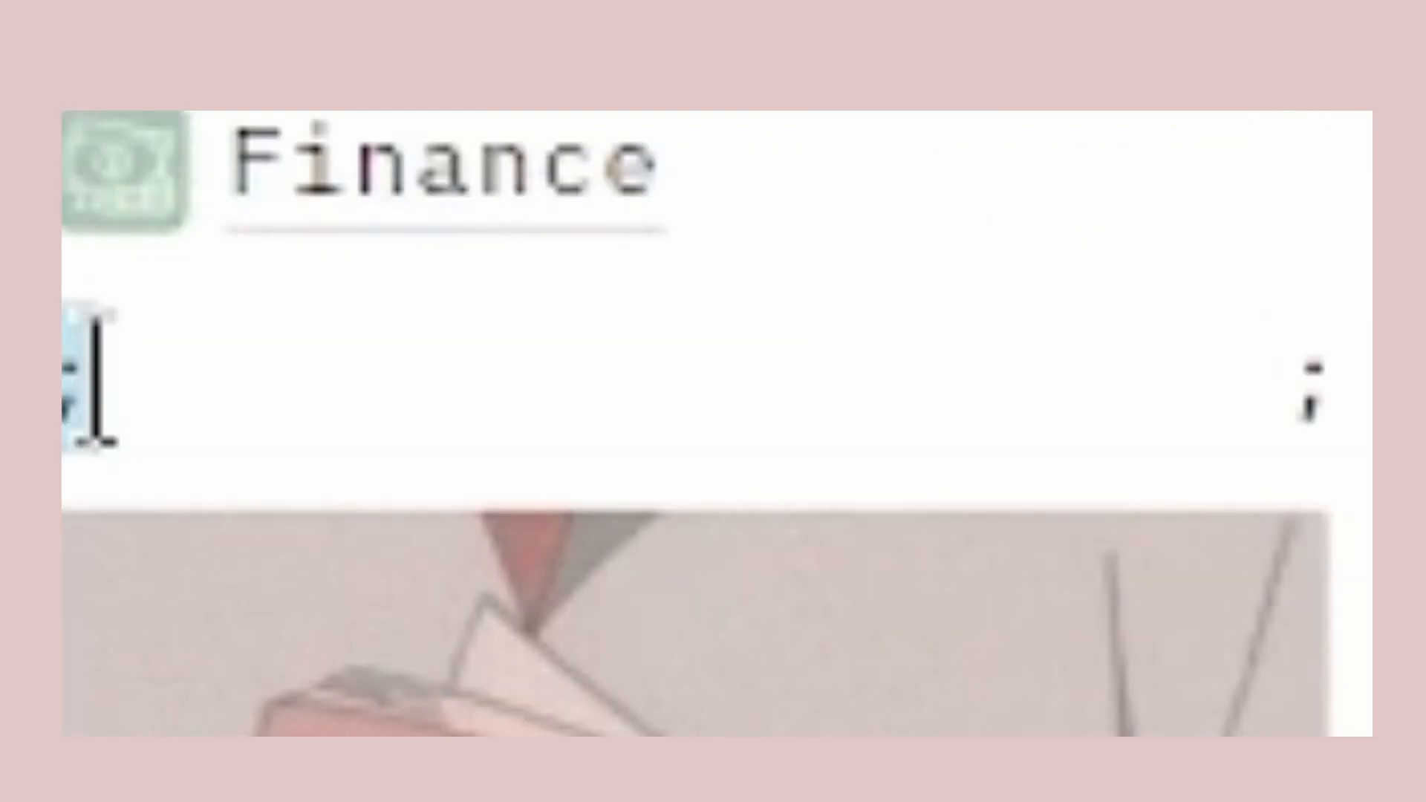
{"action": "left_click_drag", "start_coordinate": [96, 378], "coordinate": [1344, 416]}
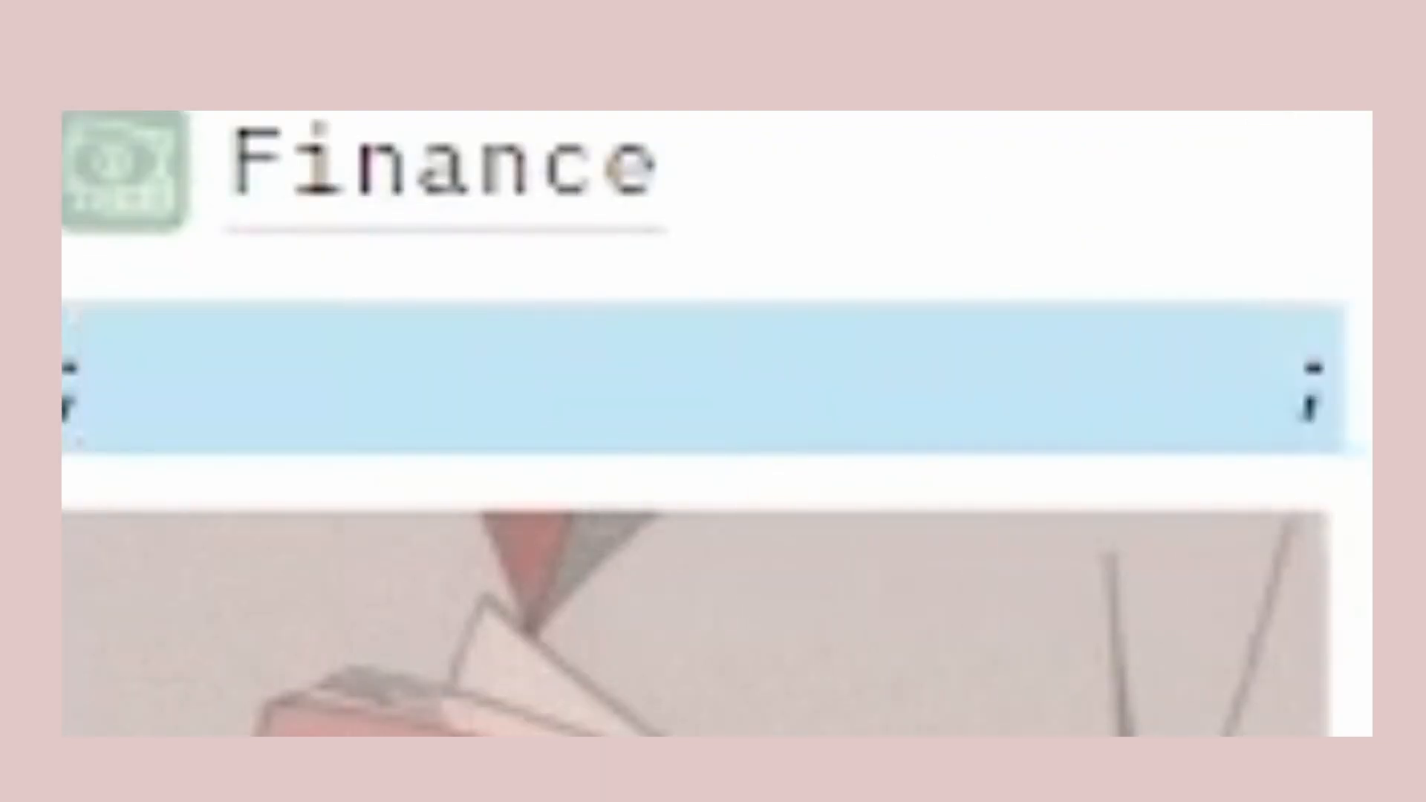
{"action": "left_click", "coordinate": [1353, 386]}
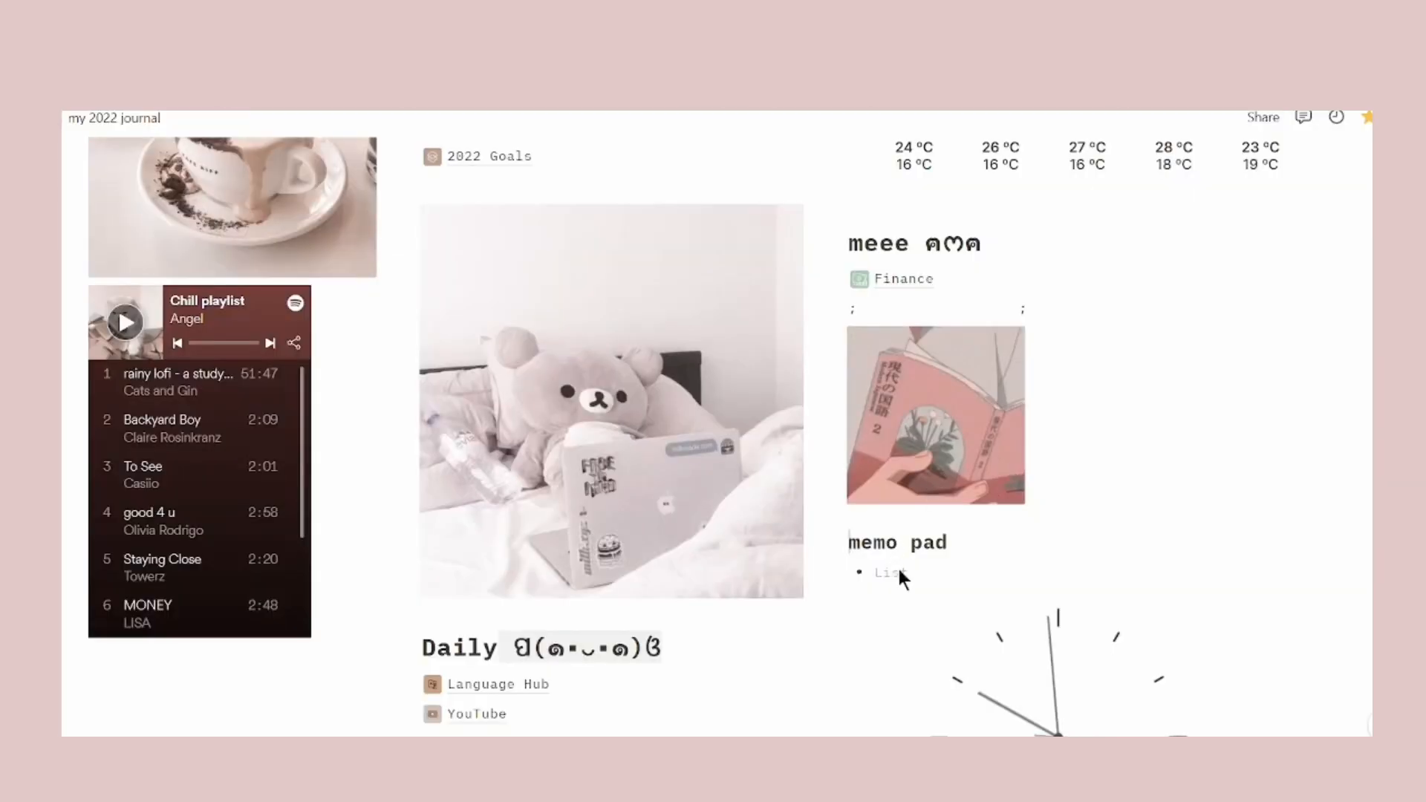
View the memo pad, clock widget and Daily section further down the my 2022 journal page.
{"action": "scroll", "coordinate": [899, 571], "scroll_direction": "down", "scroll_amount": 1}
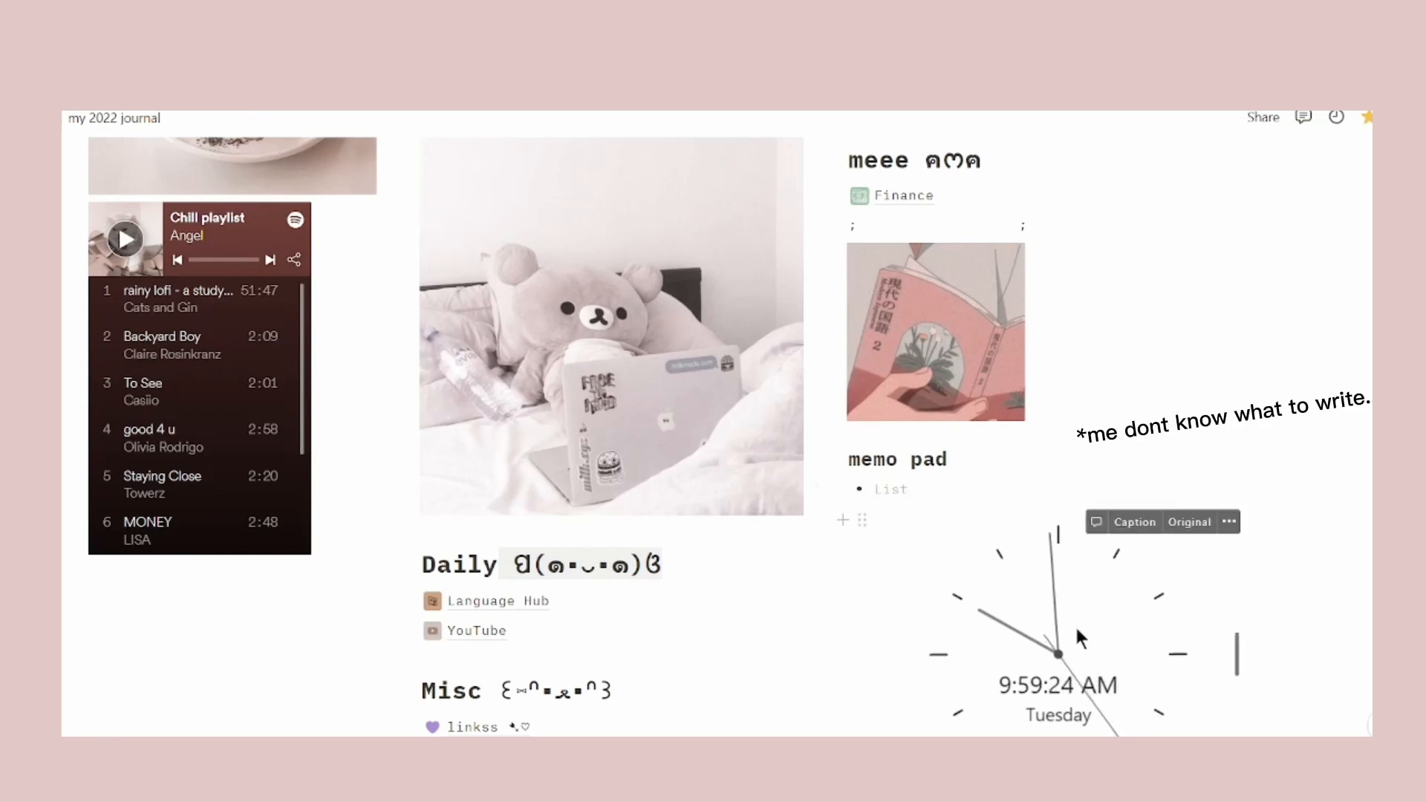
{"action": "scroll", "coordinate": [1070, 620], "scroll_direction": "down", "scroll_amount": 3}
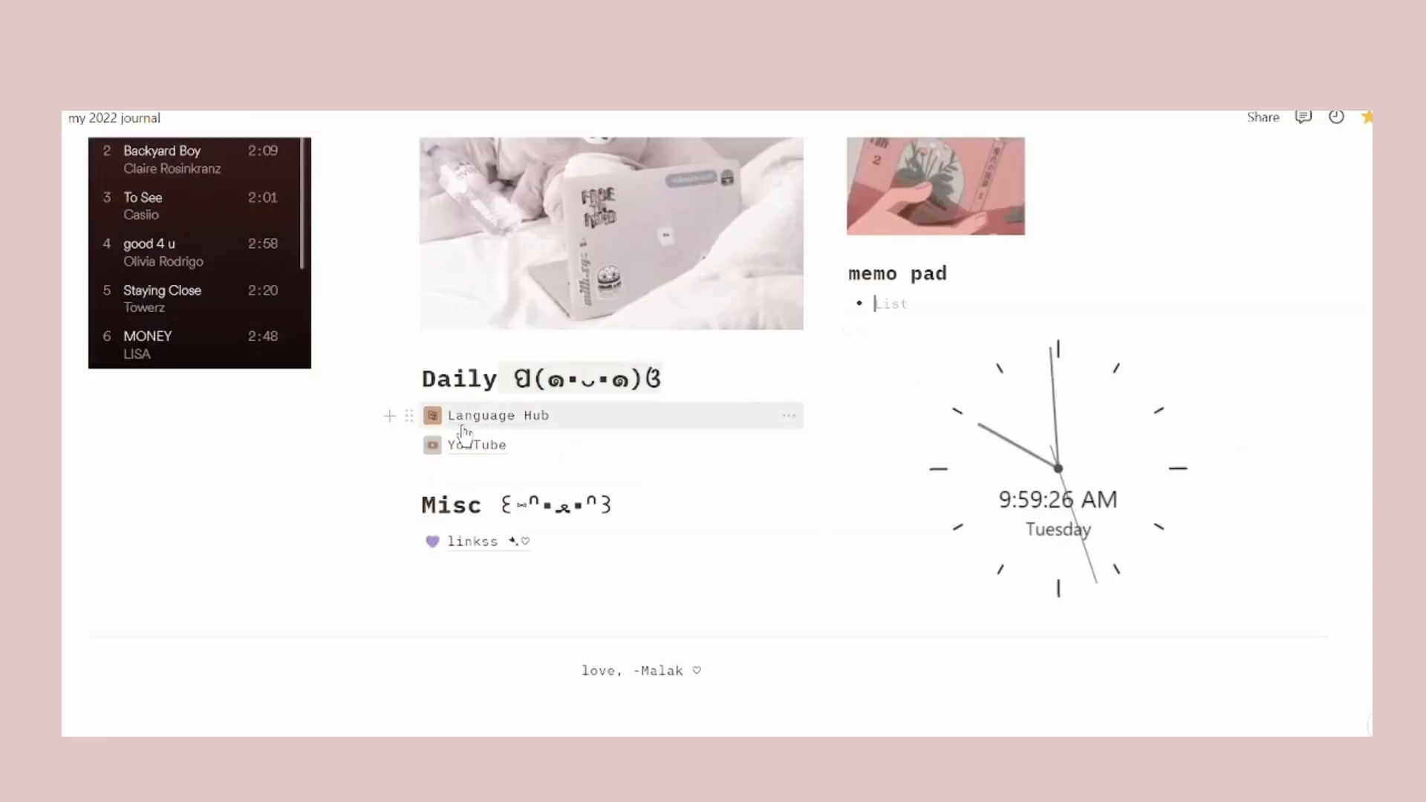
{"action": "mouse_move", "coordinate": [424, 380]}
{"action": "left_mouse_down"}
{"action": "mouse_move", "coordinate": [661, 380]}
{"action": "mouse_move", "coordinate": [412, 379]}
{"action": "left_mouse_up"}
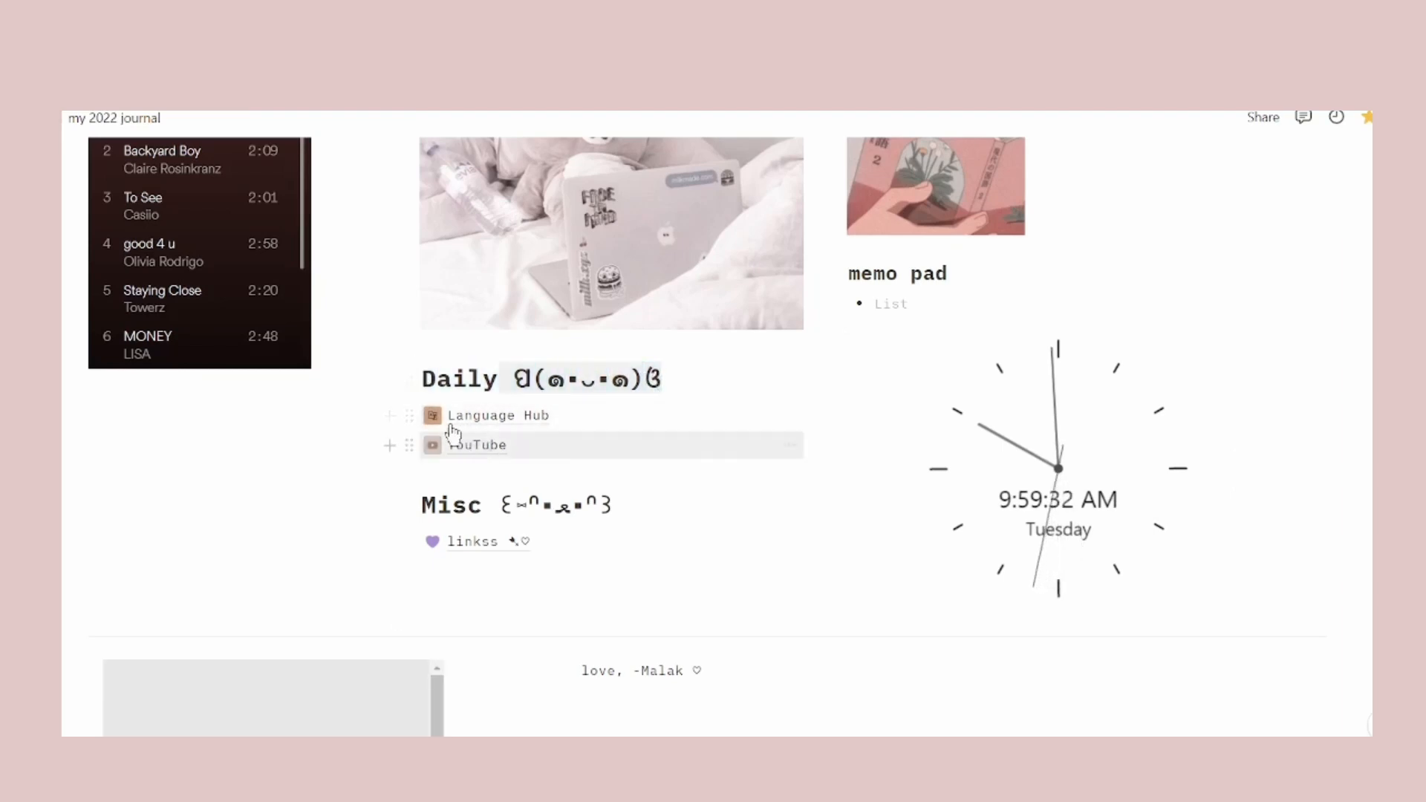
Open the Language Hub page and examine the word, pronunciation, type and sentence fields of its words list table.
{"action": "left_click", "coordinate": [490, 422]}
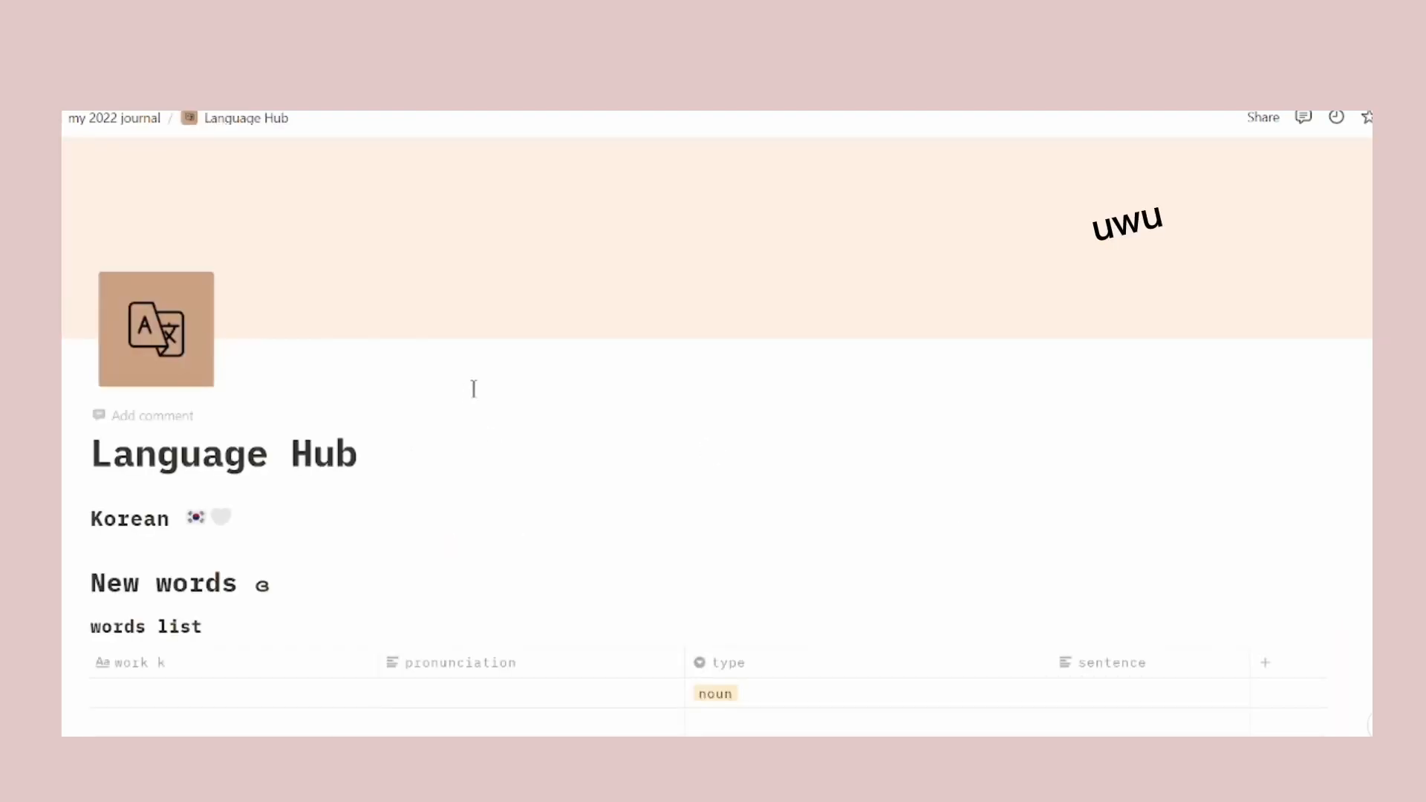
{"action": "scroll", "coordinate": [483, 379], "scroll_direction": "down", "scroll_amount": 4}
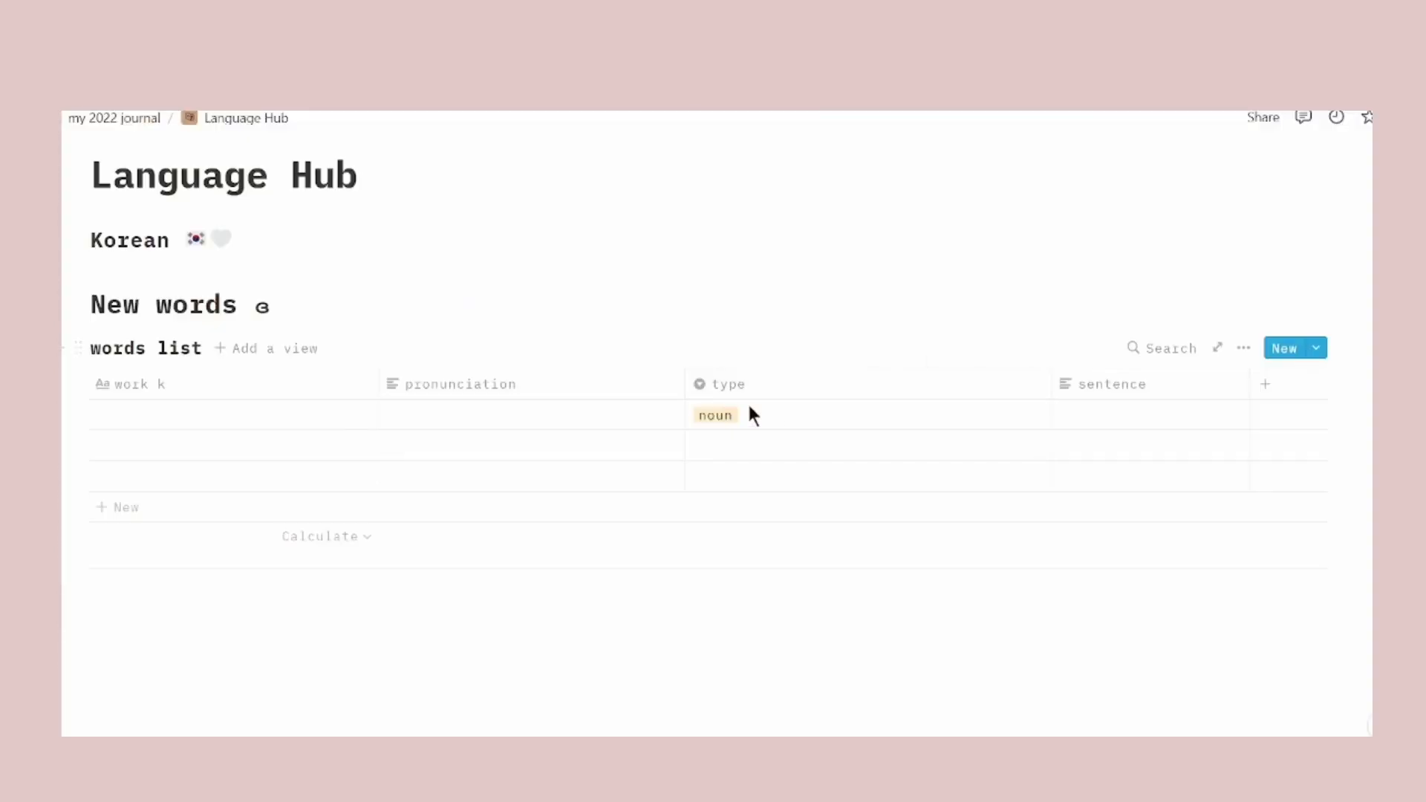
{"action": "left_click", "coordinate": [141, 414]}
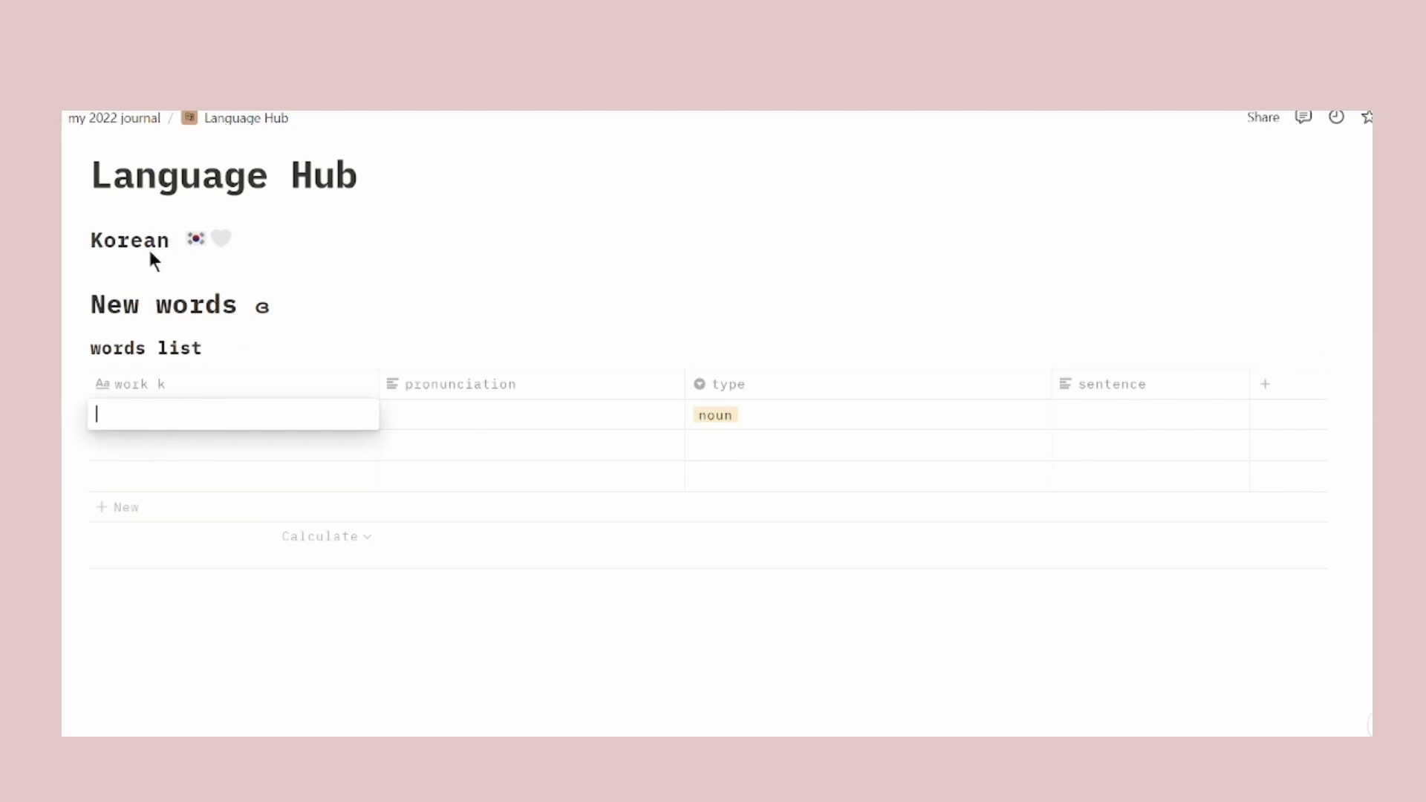
{"action": "key", "text": "Escape"}
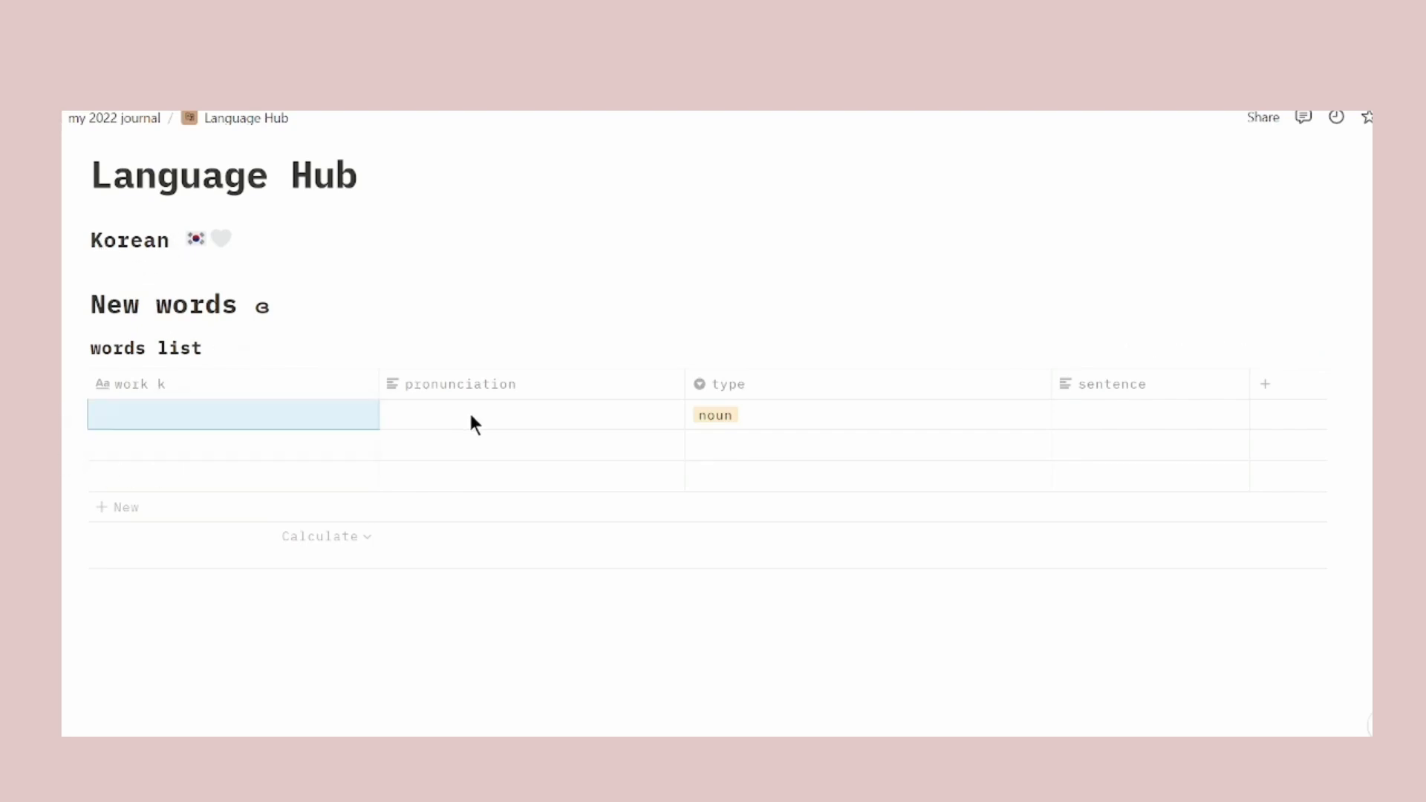
{"action": "left_click", "coordinate": [473, 416]}
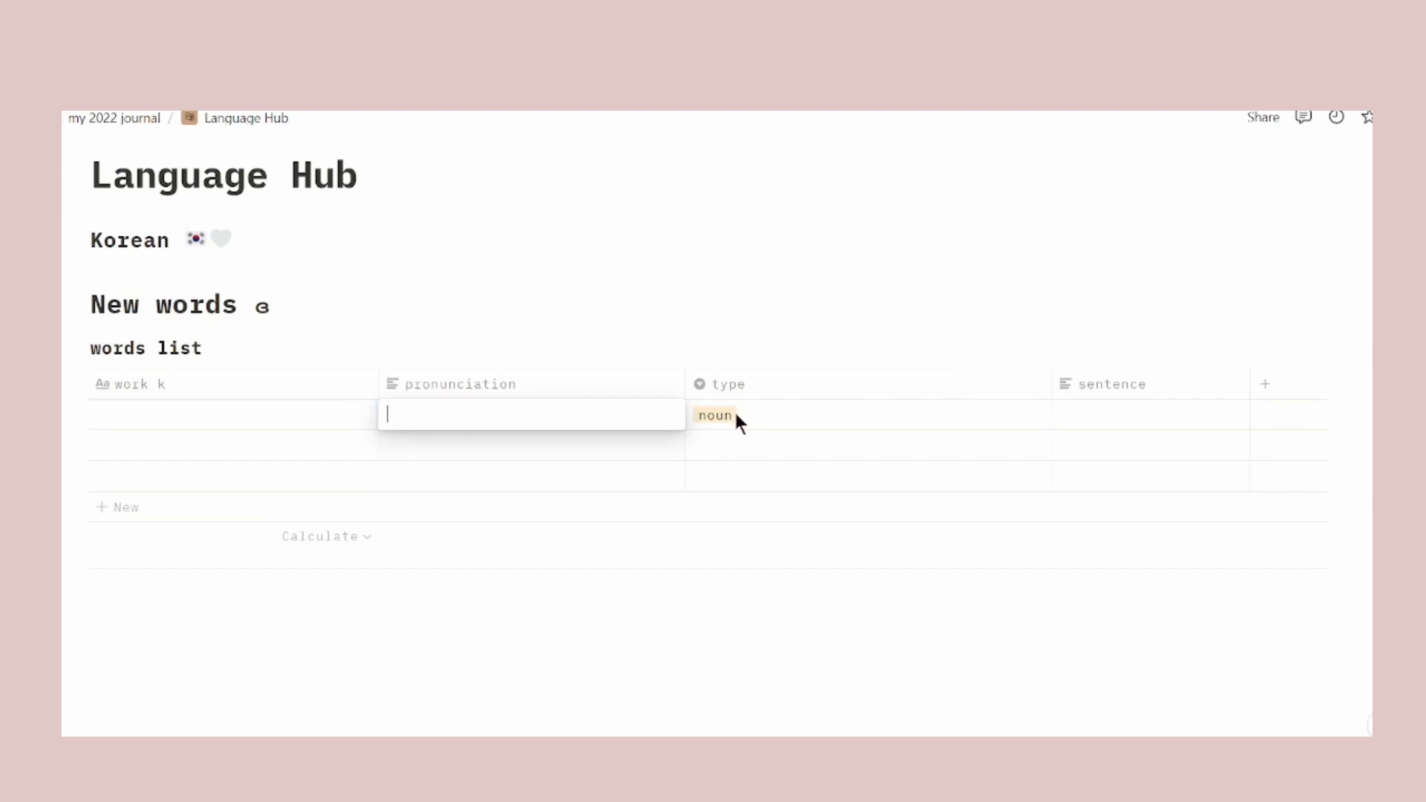
{"action": "key", "text": "Escape"}
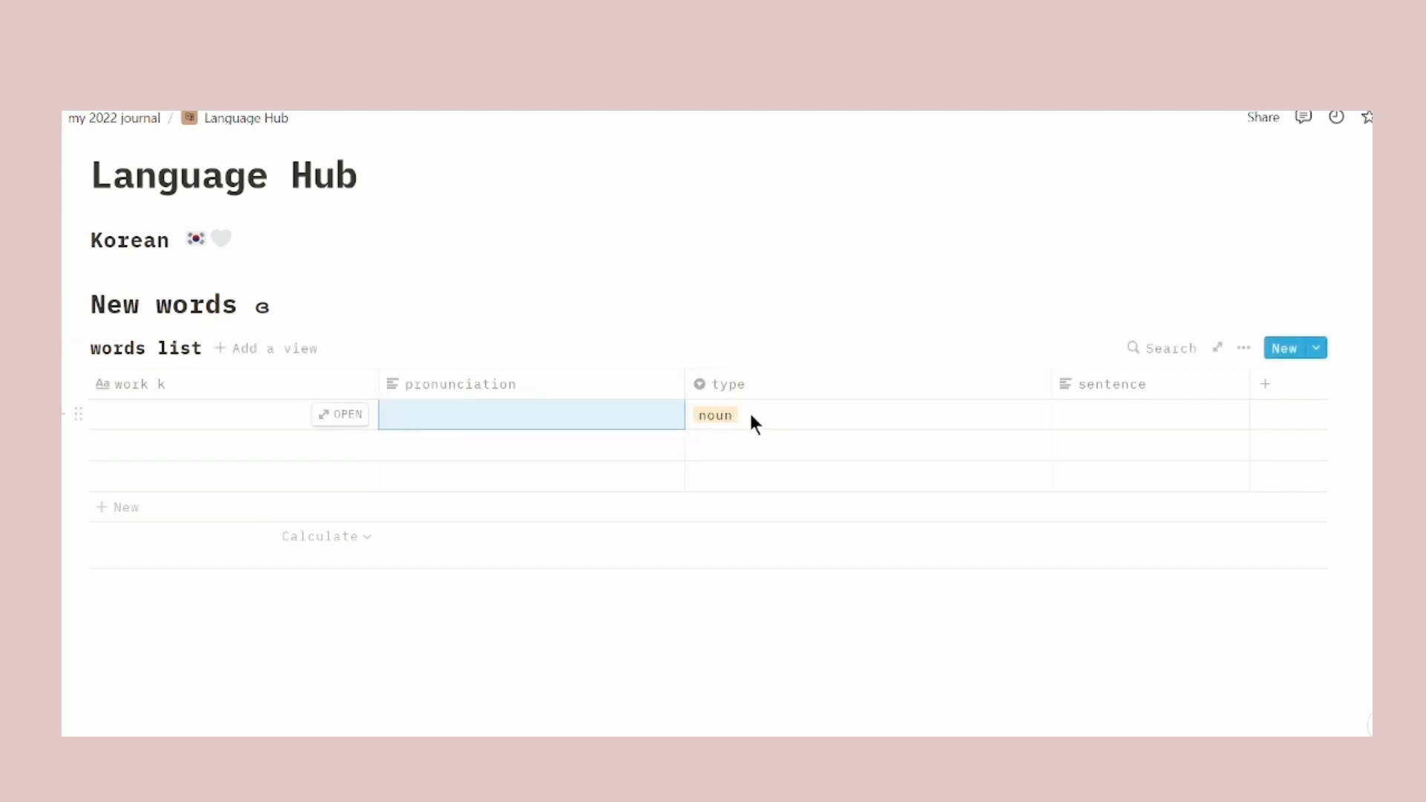
{"action": "left_click", "coordinate": [1081, 413]}
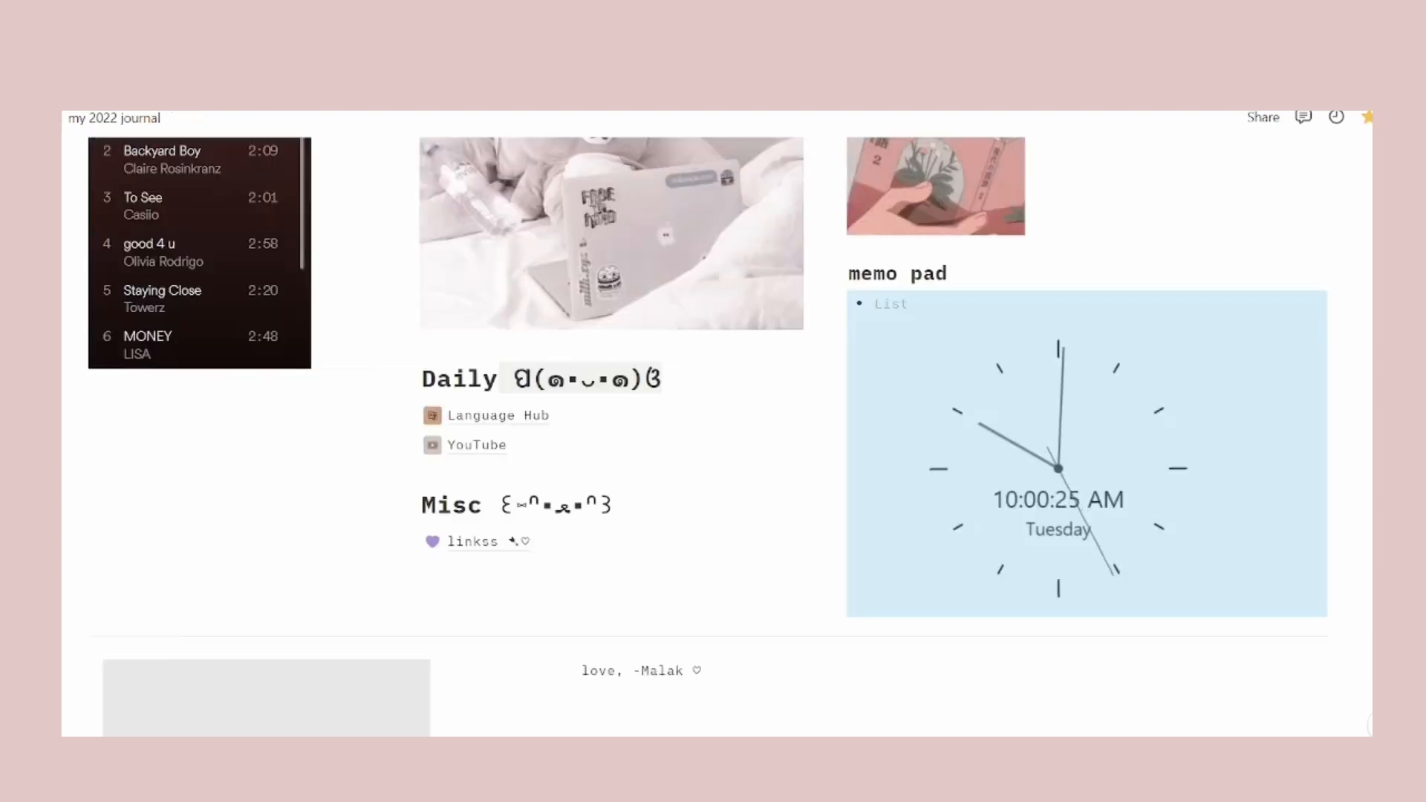
Open the YouTube page from the Daily section, browse the video(s) time timeline to August 2022, and return it to today.
{"action": "left_click", "coordinate": [476, 446]}
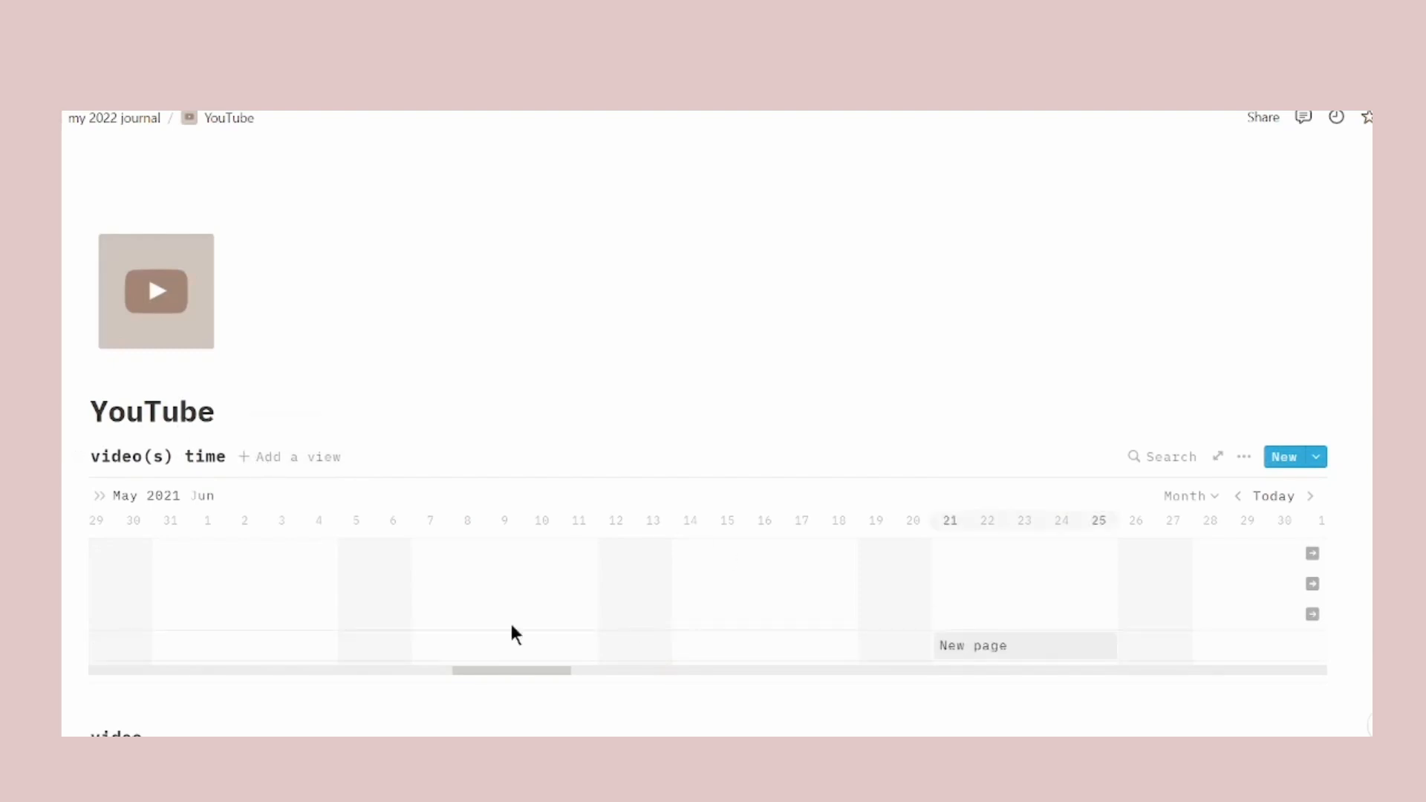
{"action": "left_click_drag", "start_coordinate": [464, 678], "coordinate": [951, 671]}
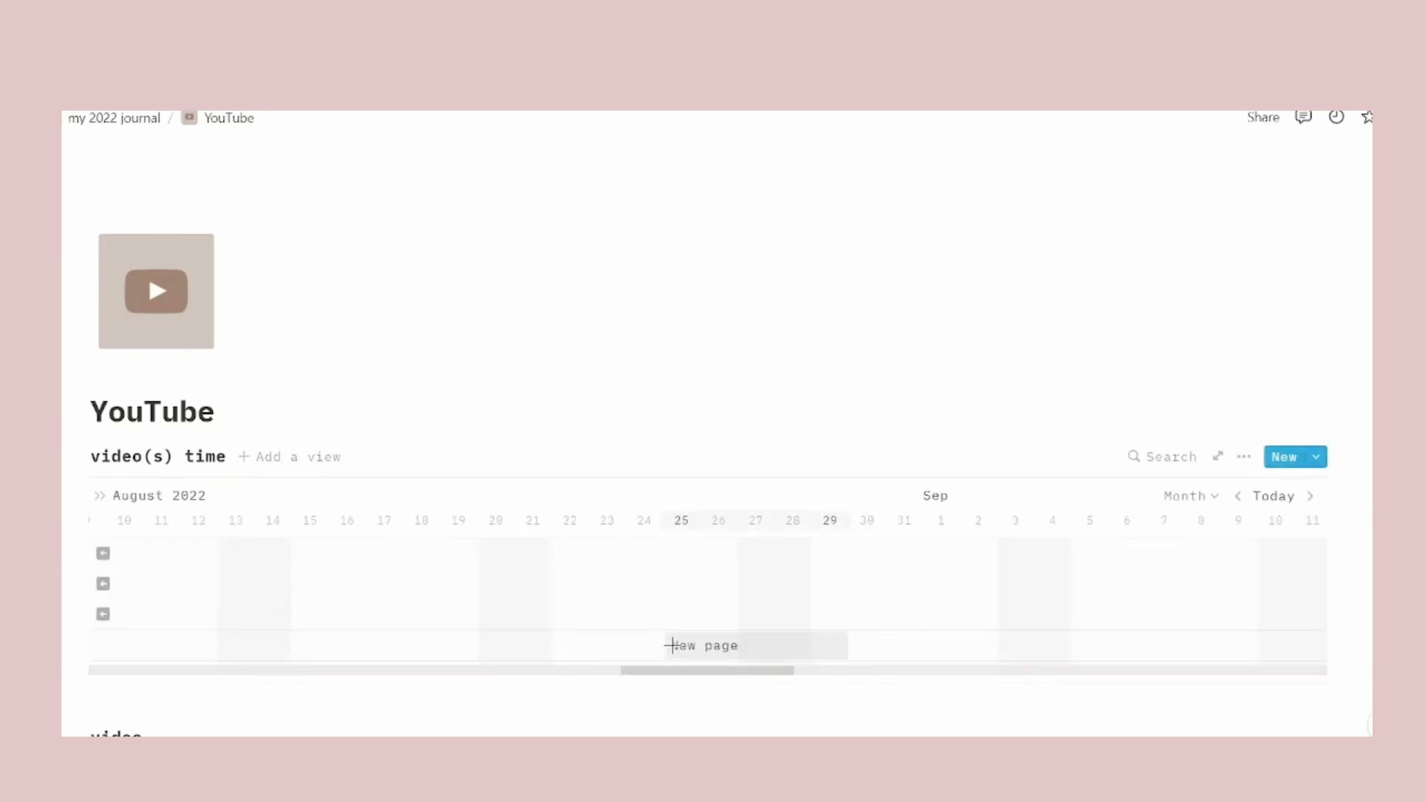
{"action": "left_click", "coordinate": [683, 648]}
{"action": "left_click", "coordinate": [1273, 497]}
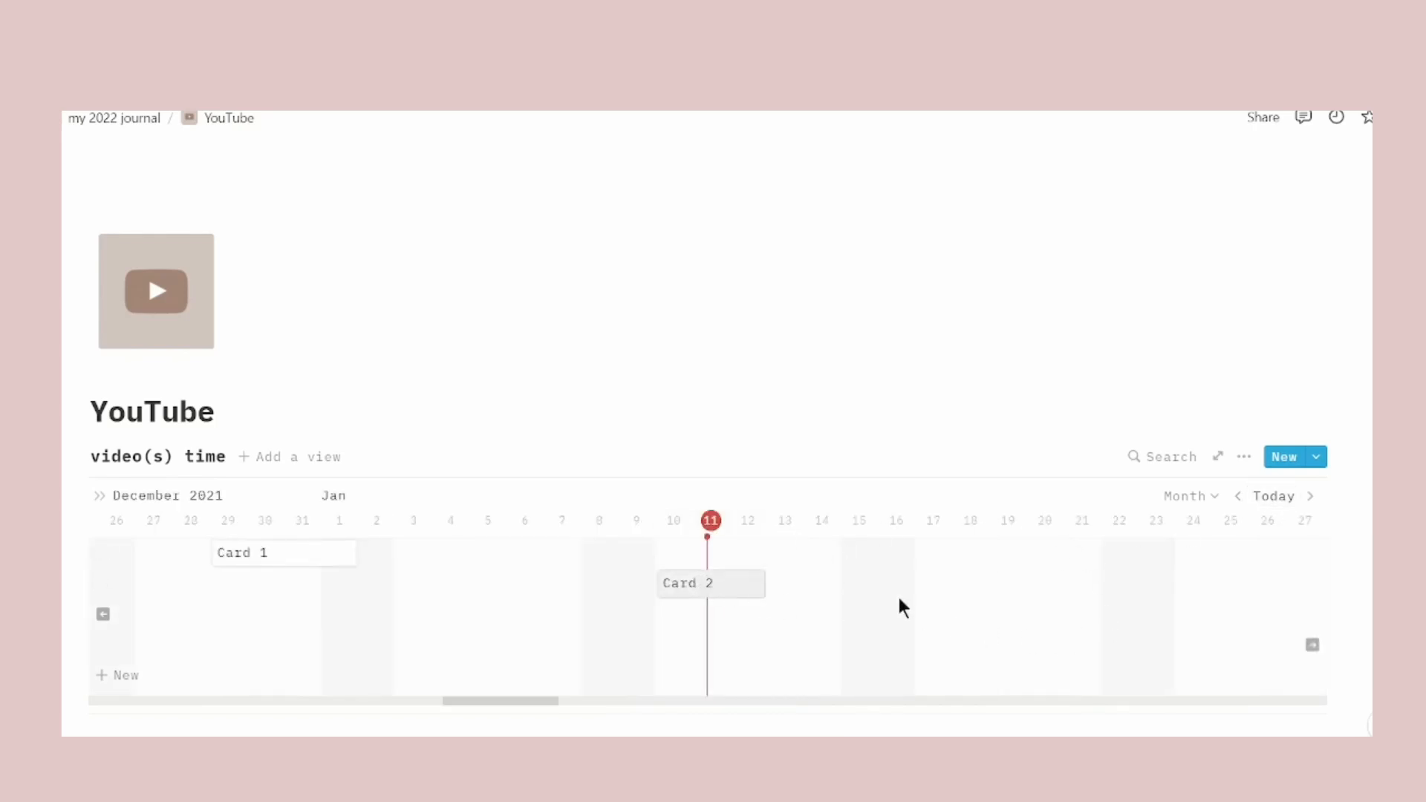
Rename the Card 2 entry on the video(s) time timeline as notion vid !! ! and extend its end date to January 13.
{"action": "left_click", "coordinate": [680, 605]}
{"action": "type", "text": "no"}
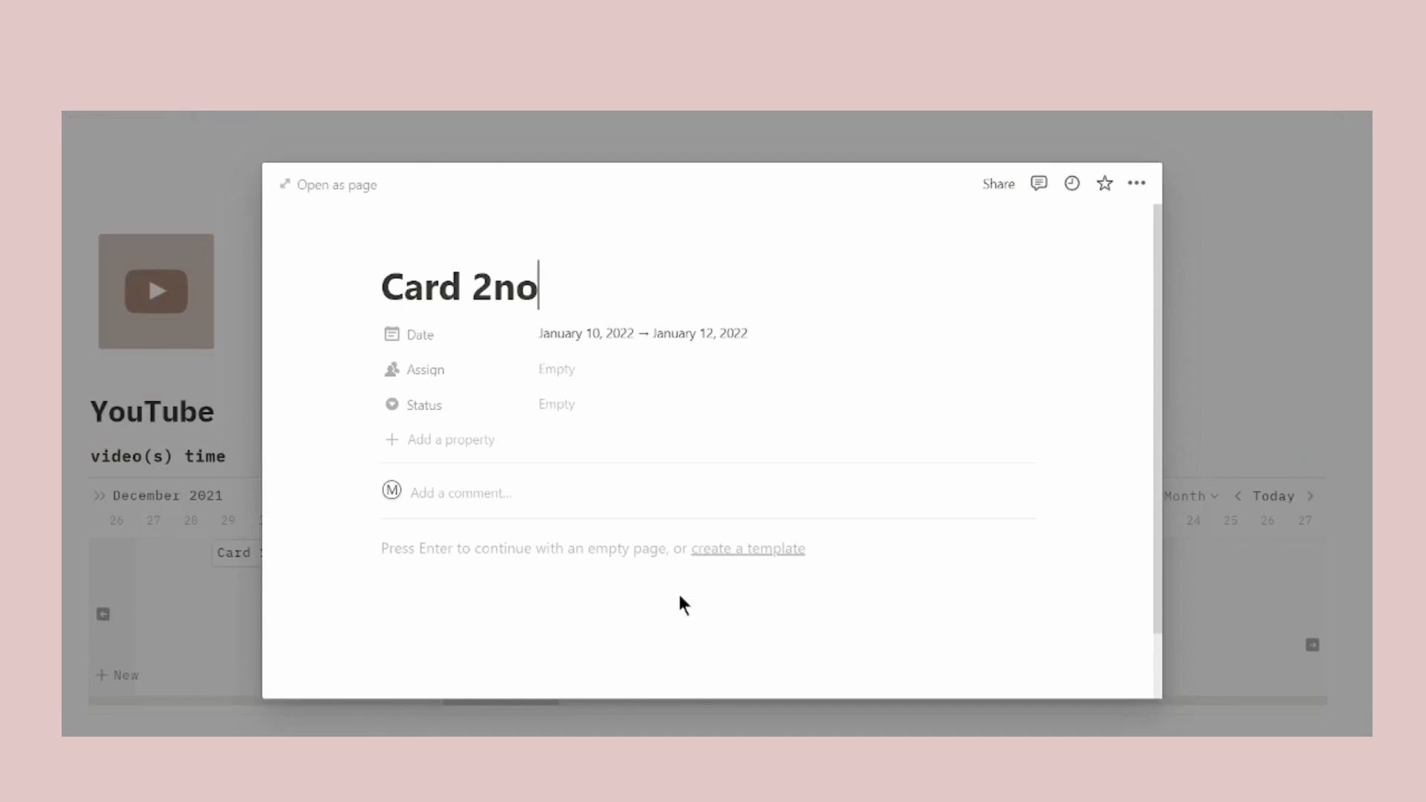
{"action": "key", "text": "BackSpace"}
{"action": "key", "text": "ctrl+a"}
{"action": "type", "text": "notio"}
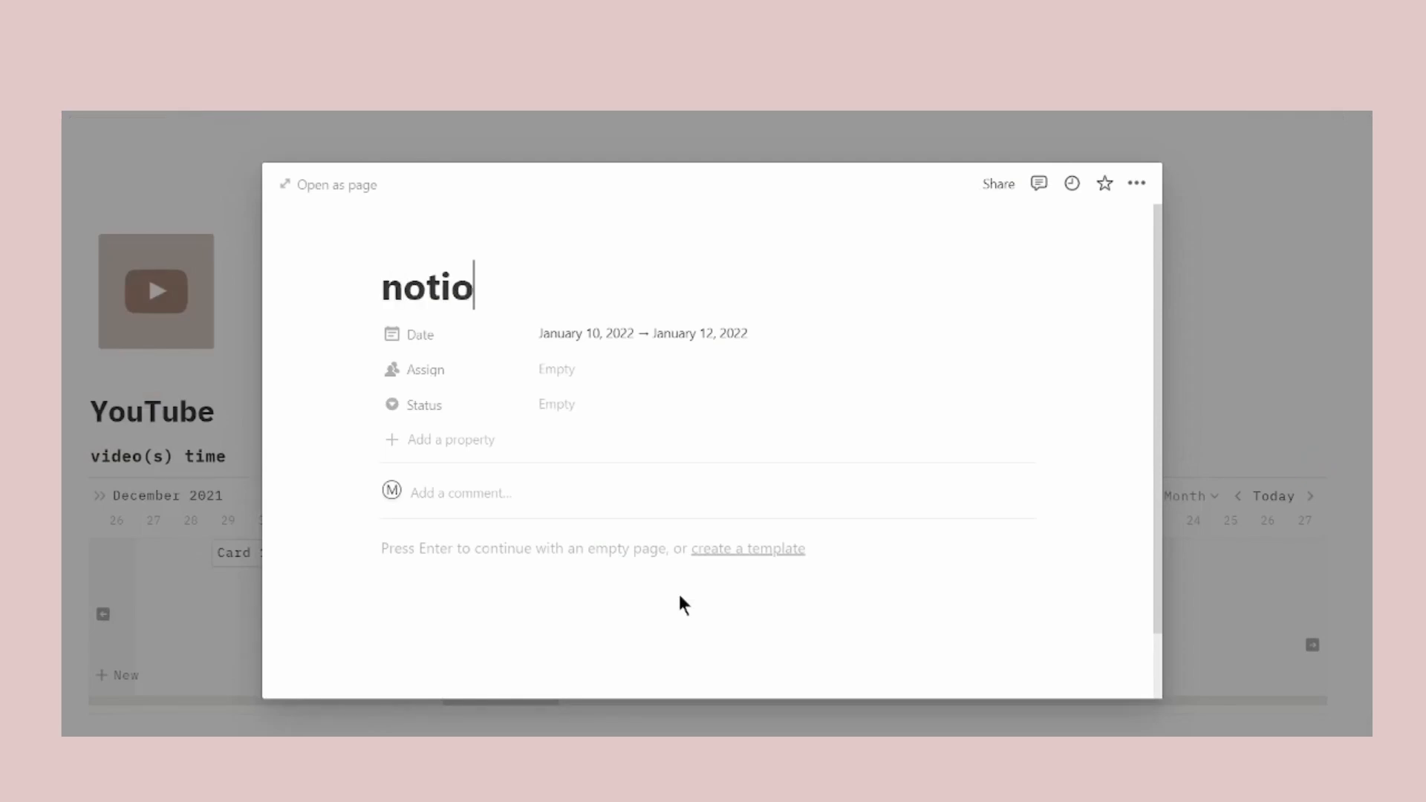
{"action": "type", "text": "n vid !! !"}
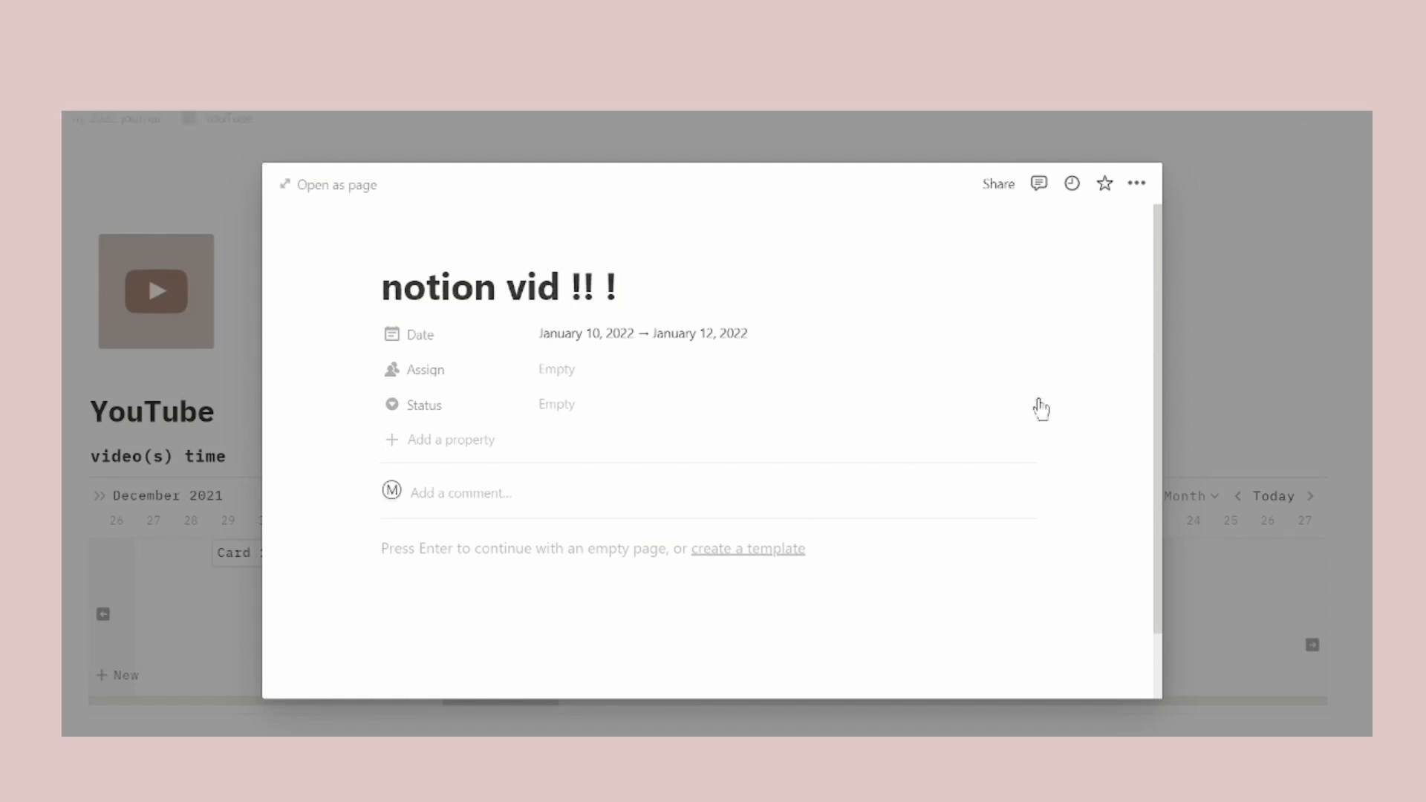
{"action": "key", "text": "Escape"}
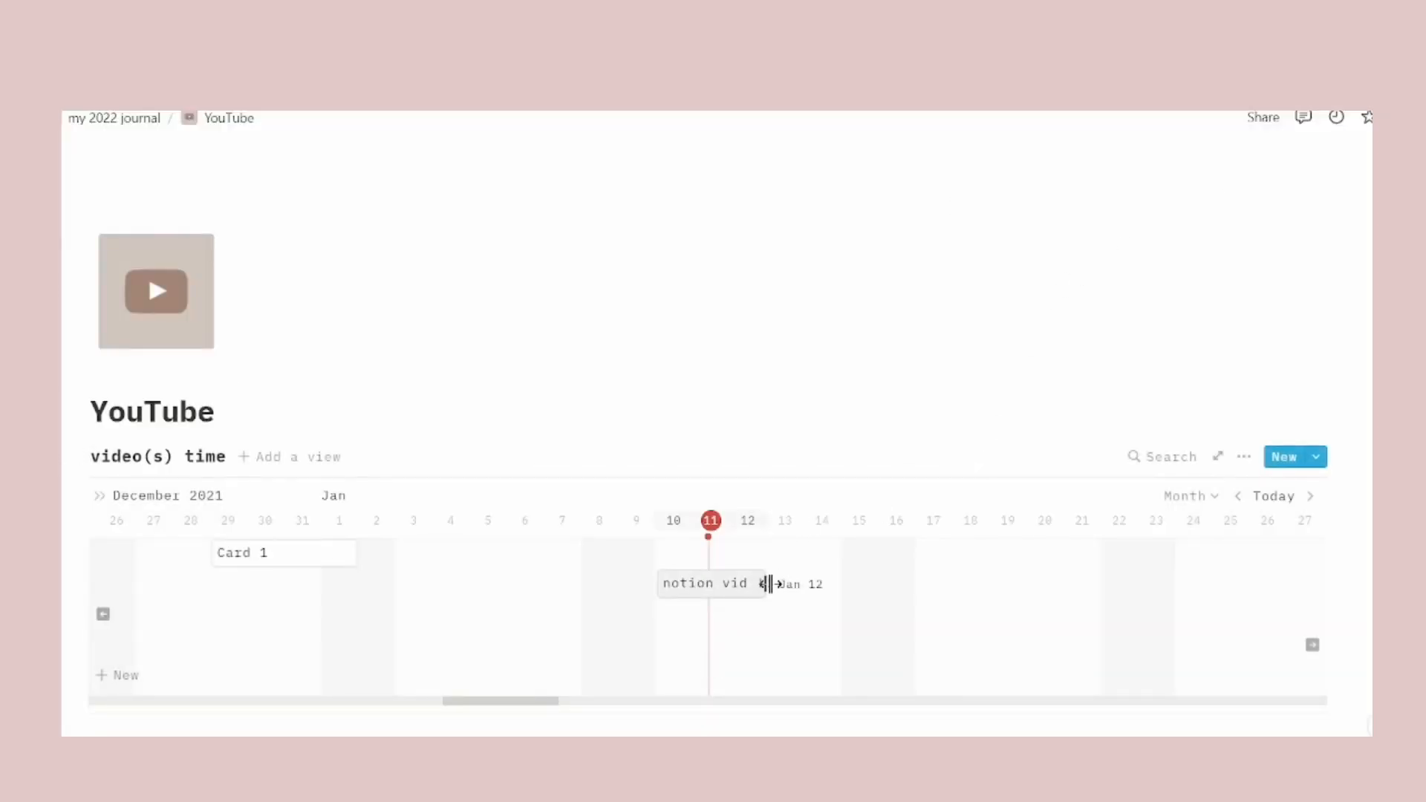
{"action": "left_click_drag", "start_coordinate": [767, 582], "coordinate": [596, 567]}
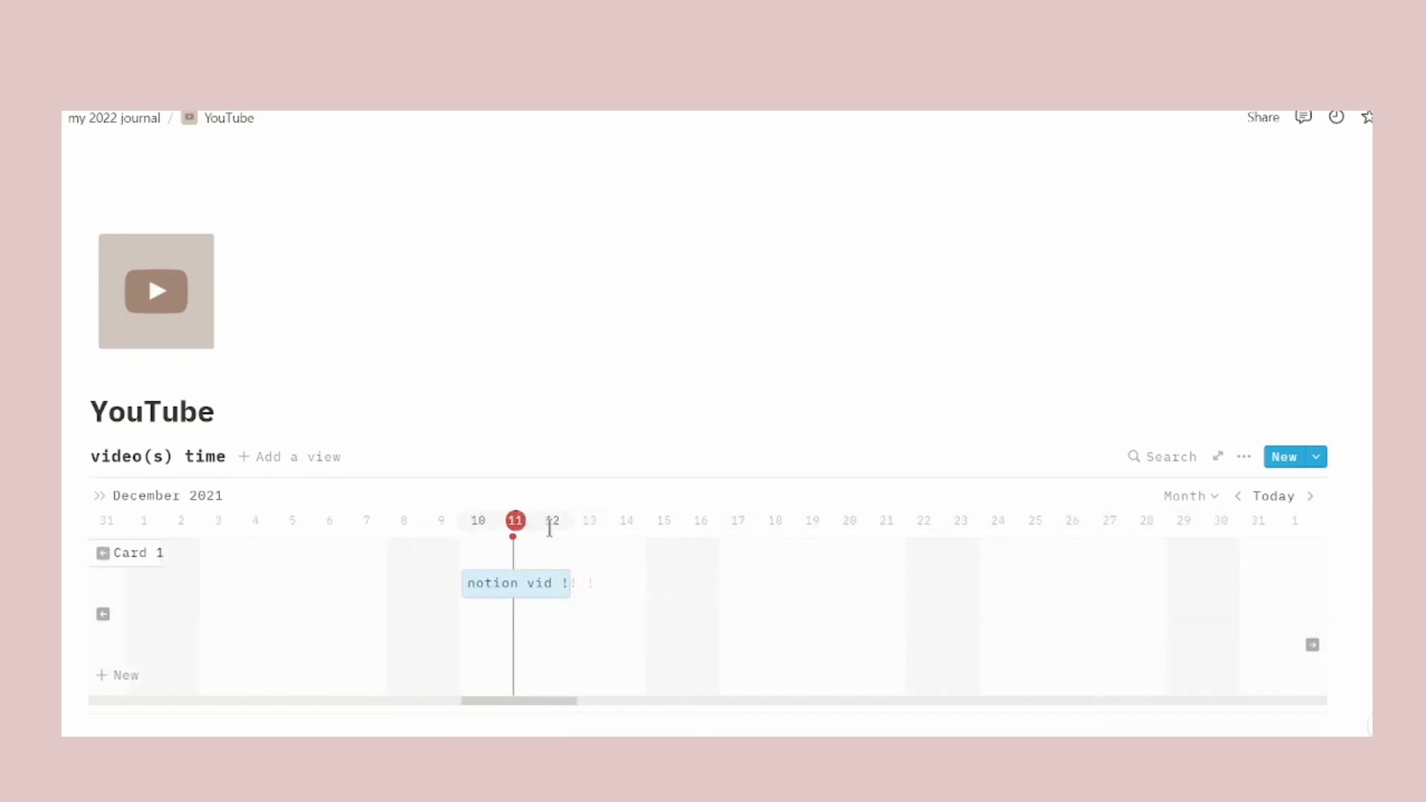
{"action": "left_click_drag", "start_coordinate": [580, 586], "coordinate": [595, 590]}
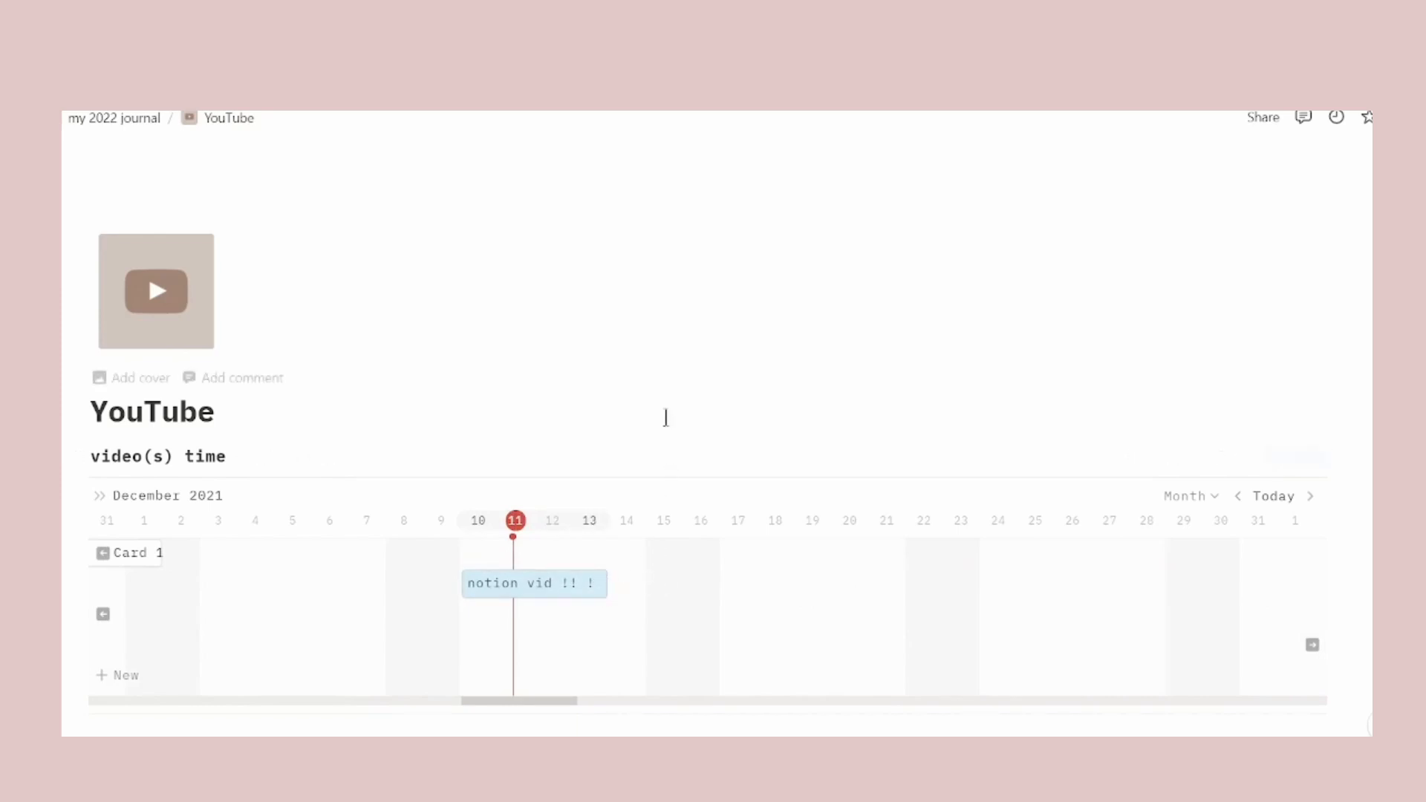
Tag the notion vid entry in the YouTube page's video table as filming.
{"action": "scroll", "coordinate": [595, 411], "scroll_direction": "down", "scroll_amount": 3}
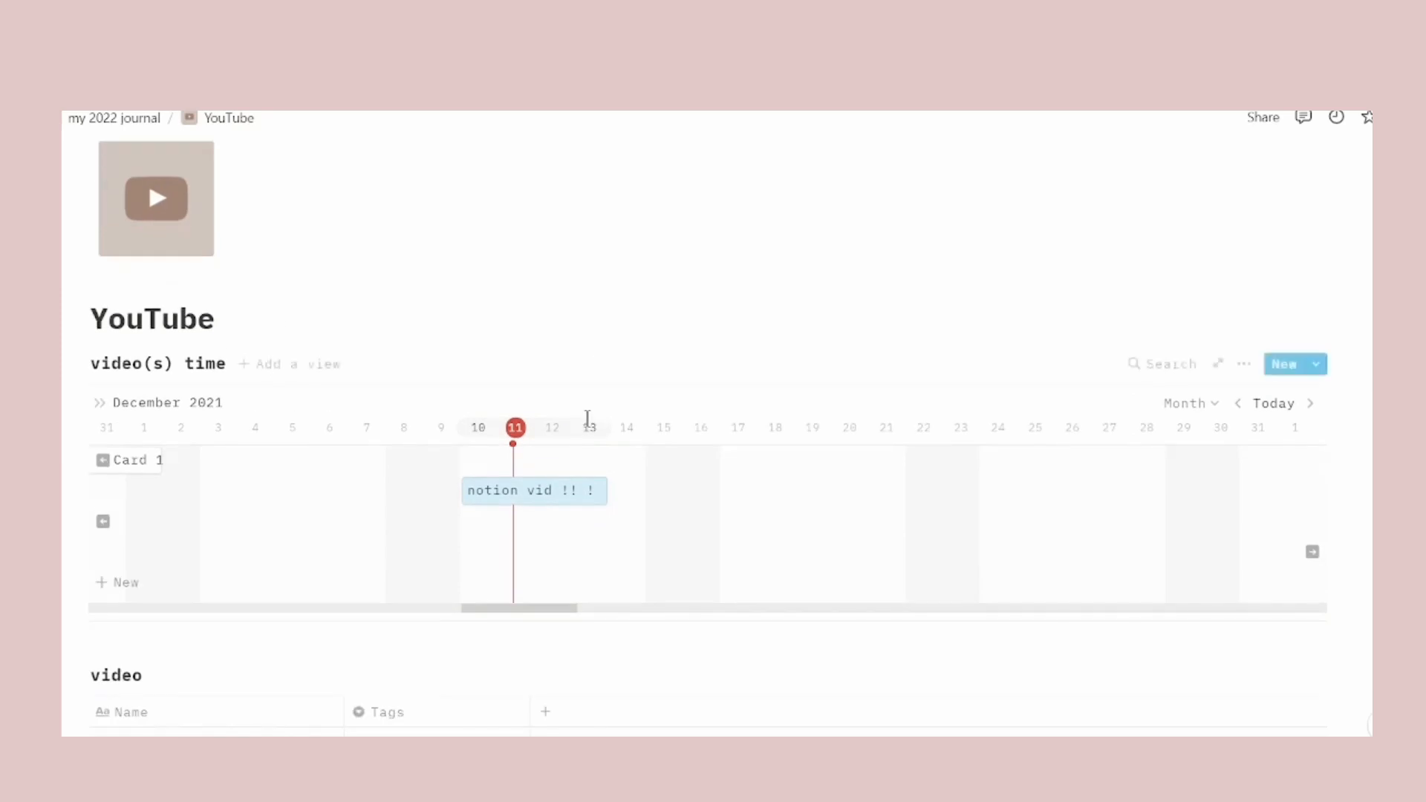
{"action": "scroll", "coordinate": [221, 620], "scroll_direction": "down", "scroll_amount": 2}
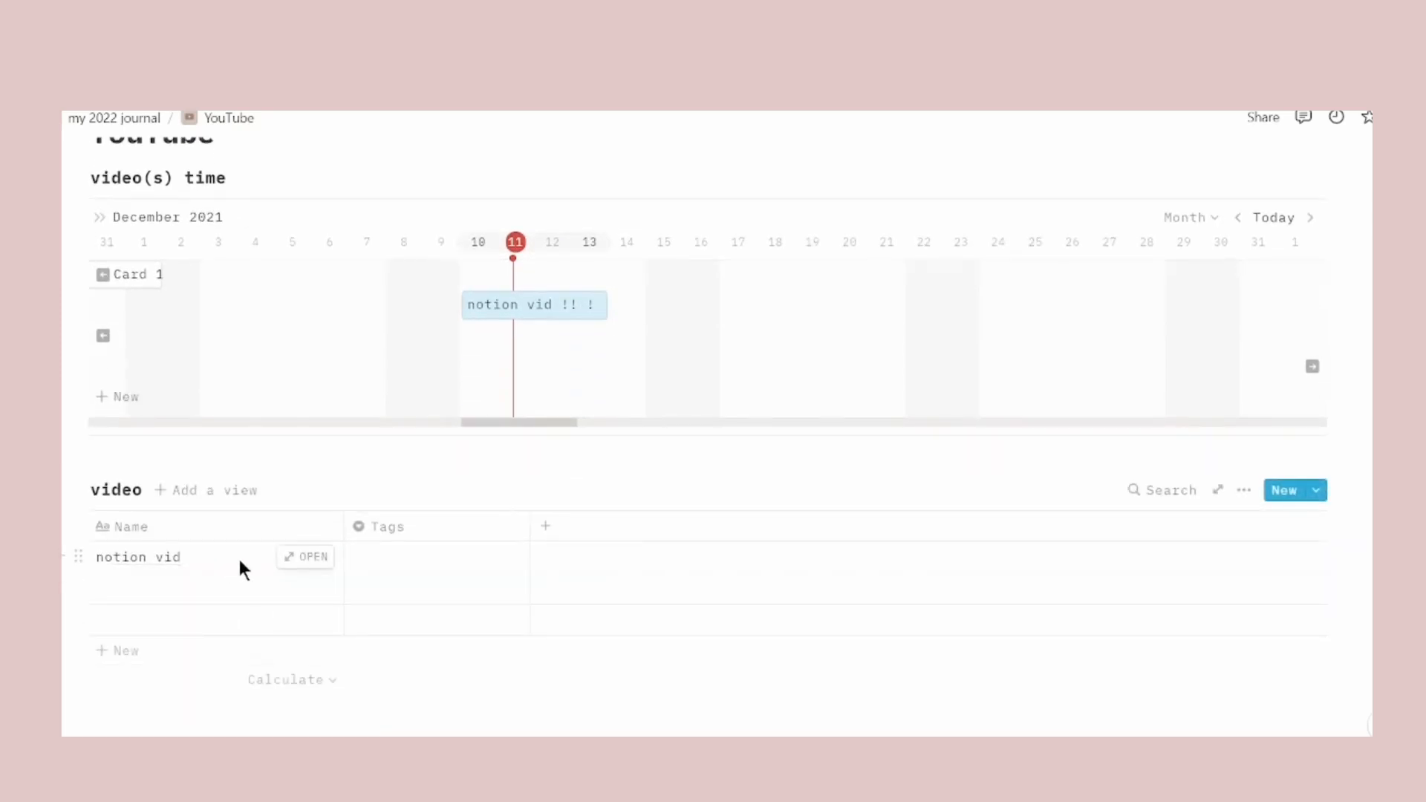
{"action": "left_click", "coordinate": [206, 563]}
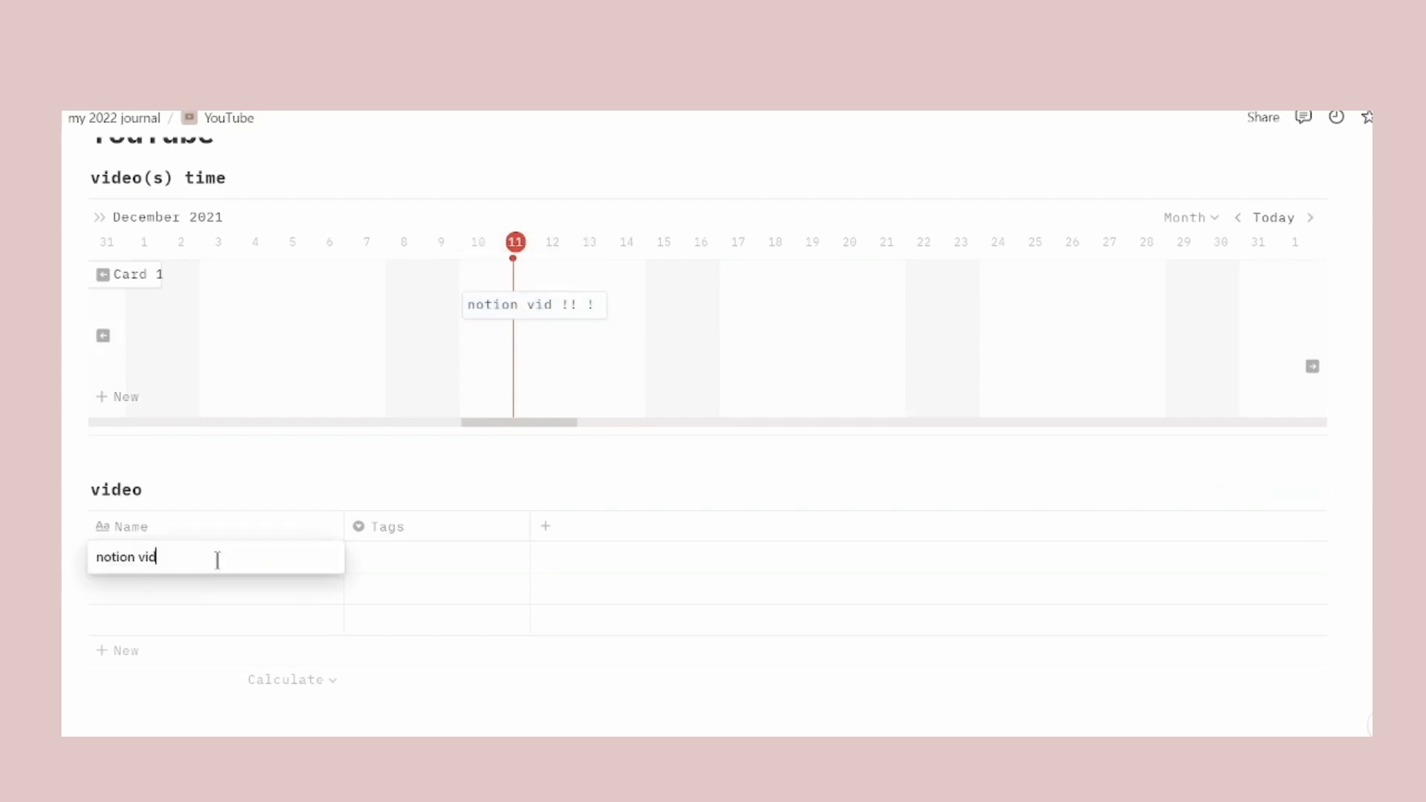
{"action": "key", "text": "Escape"}
{"action": "left_click", "coordinate": [359, 553]}
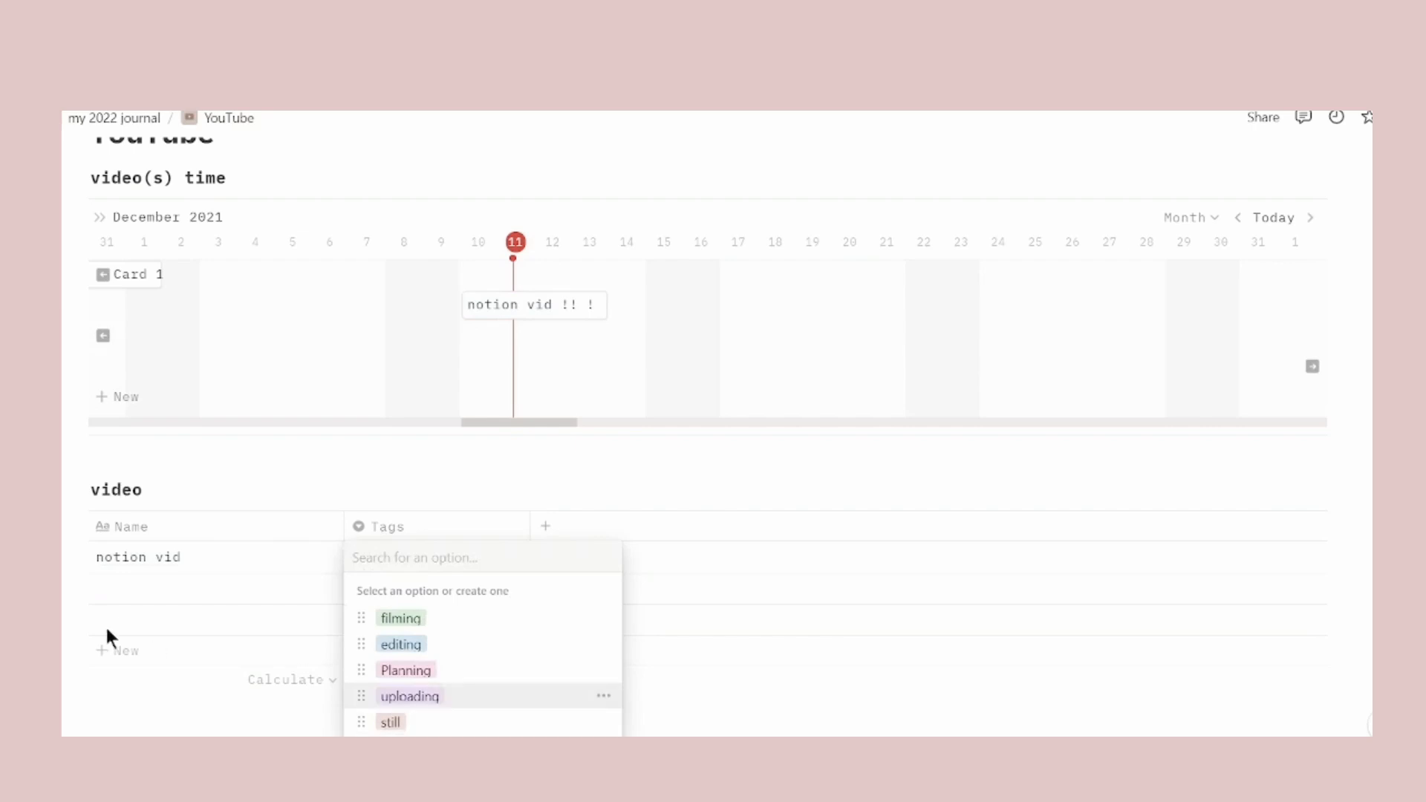
{"action": "left_click", "coordinate": [410, 622]}
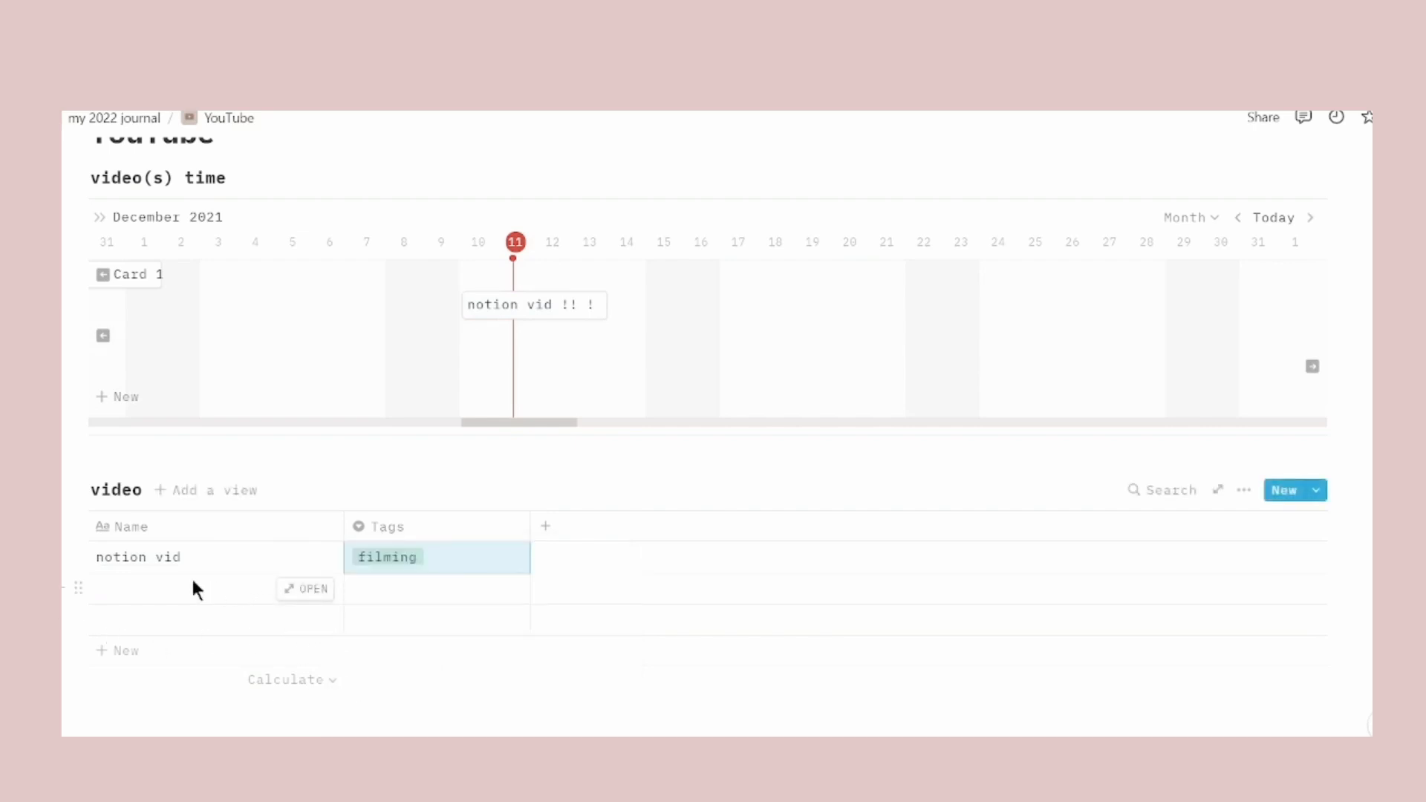
{"action": "left_click", "coordinate": [89, 594]}
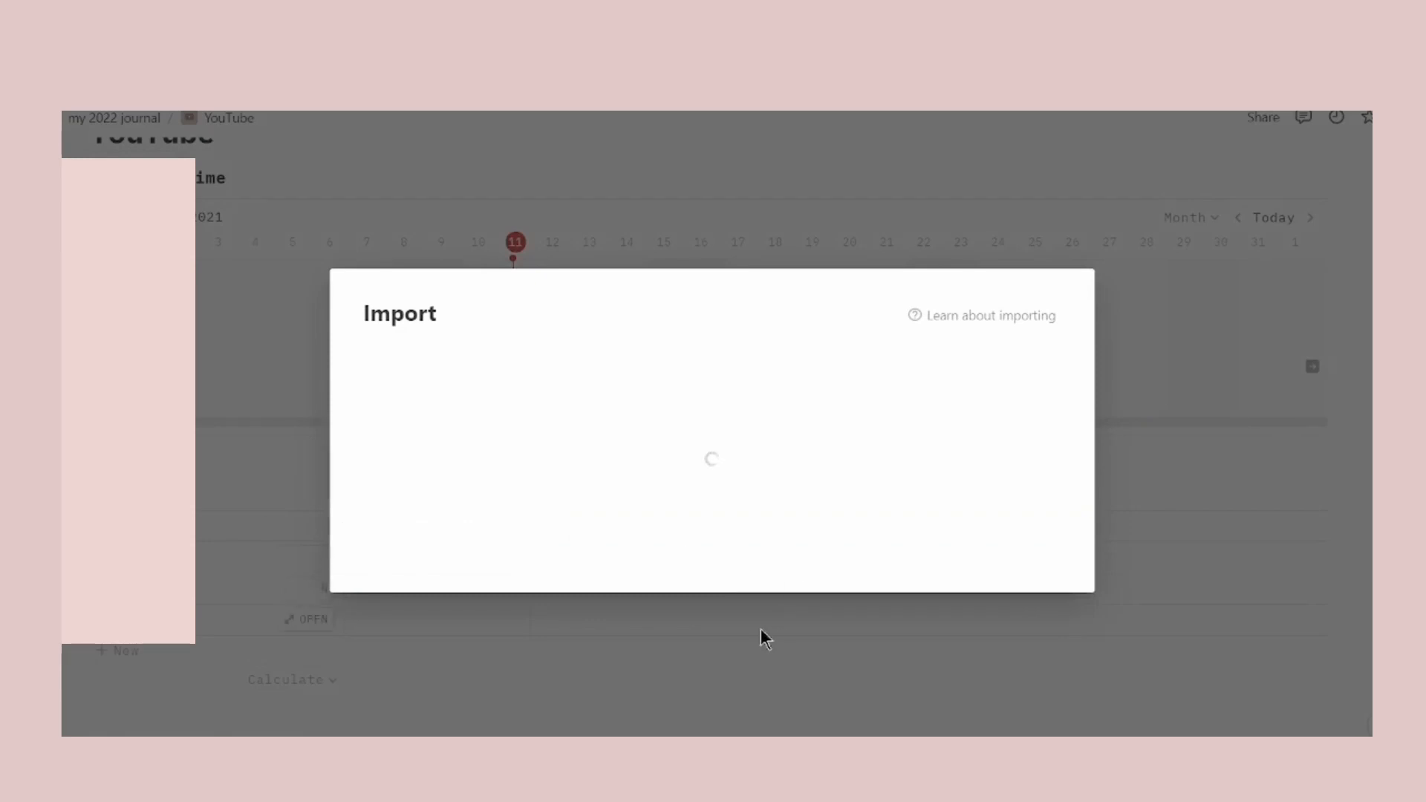
{"action": "left_click", "coordinate": [760, 630]}
View the Video ideas section below the video table and highlight its placeholder text qwertyu.
{"action": "scroll", "coordinate": [780, 535], "scroll_direction": "down", "scroll_amount": 4}
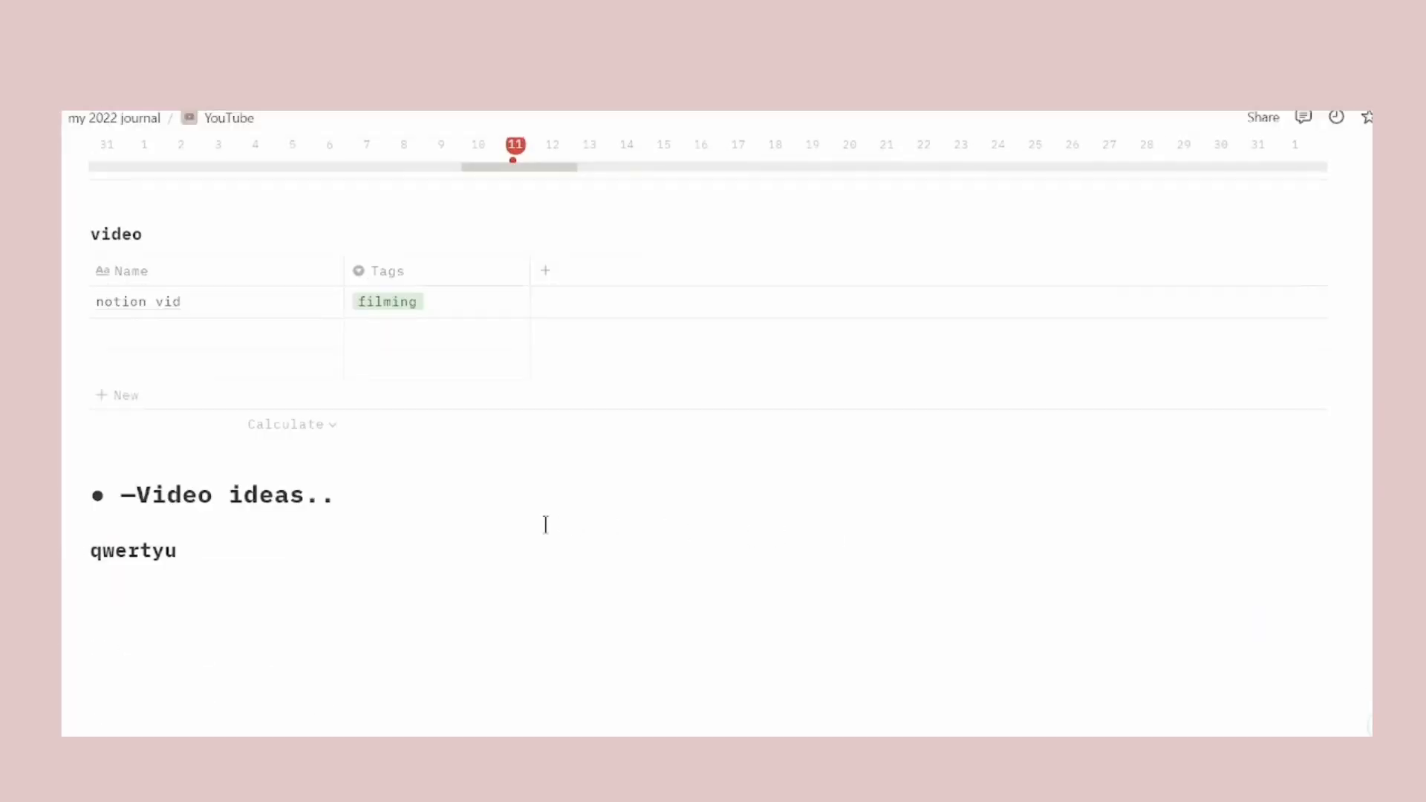
{"action": "left_click_drag", "start_coordinate": [175, 555], "coordinate": [139, 555]}
{"action": "double_click", "coordinate": [180, 549]}
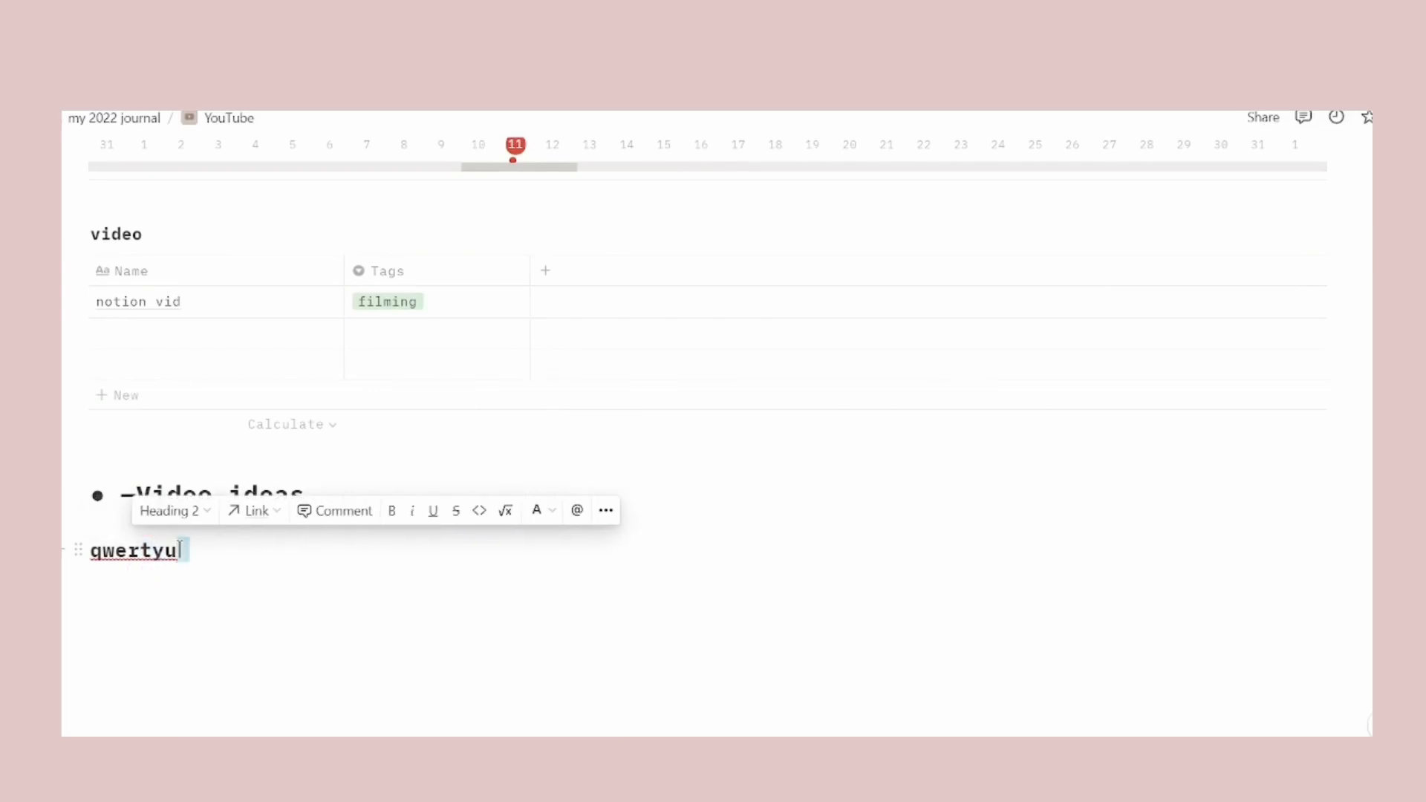
{"action": "triple_click", "coordinate": [180, 550]}
{"action": "left_click", "coordinate": [200, 548]}
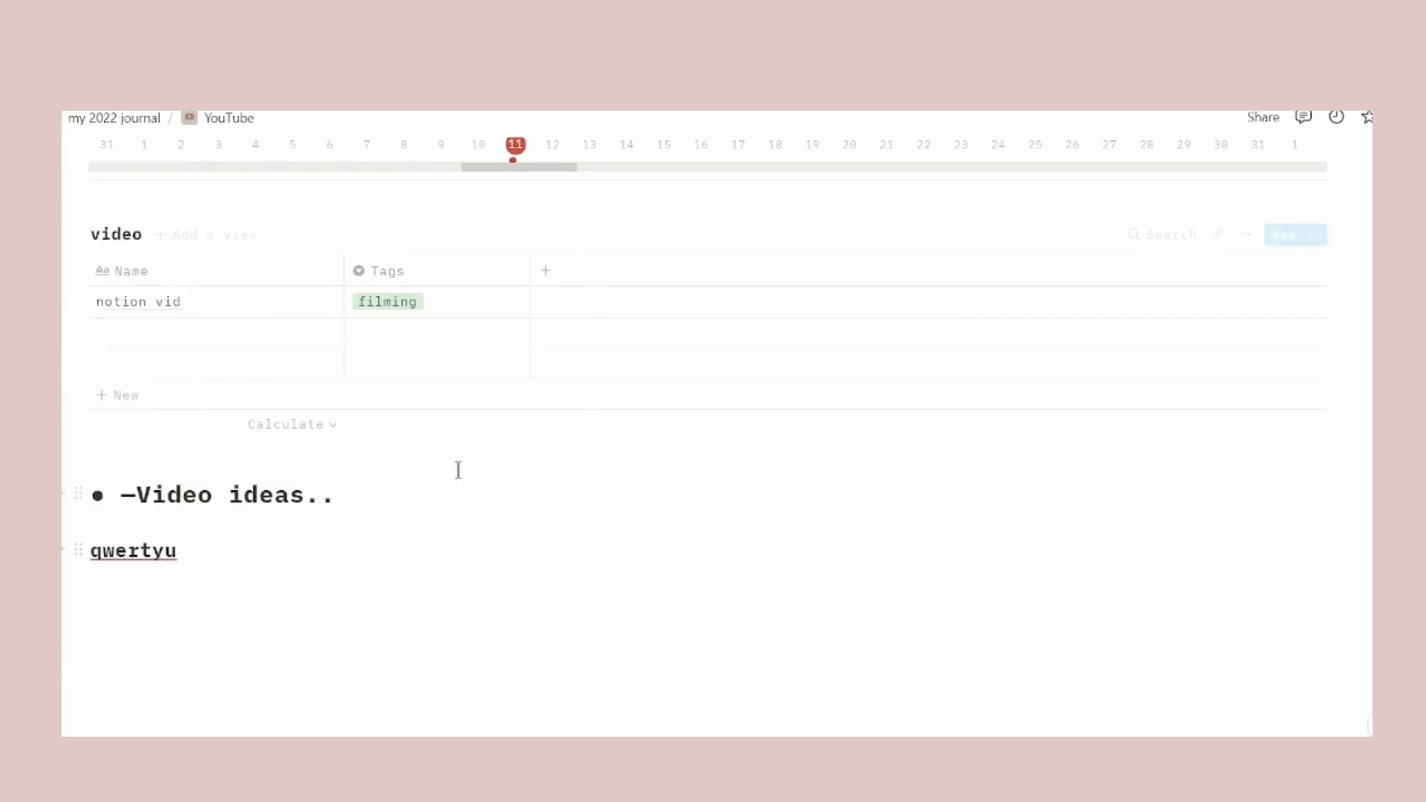
Return to the my 2022 journal page and view its Misc section.
{"action": "scroll", "coordinate": [518, 412], "scroll_direction": "up", "scroll_amount": 5}
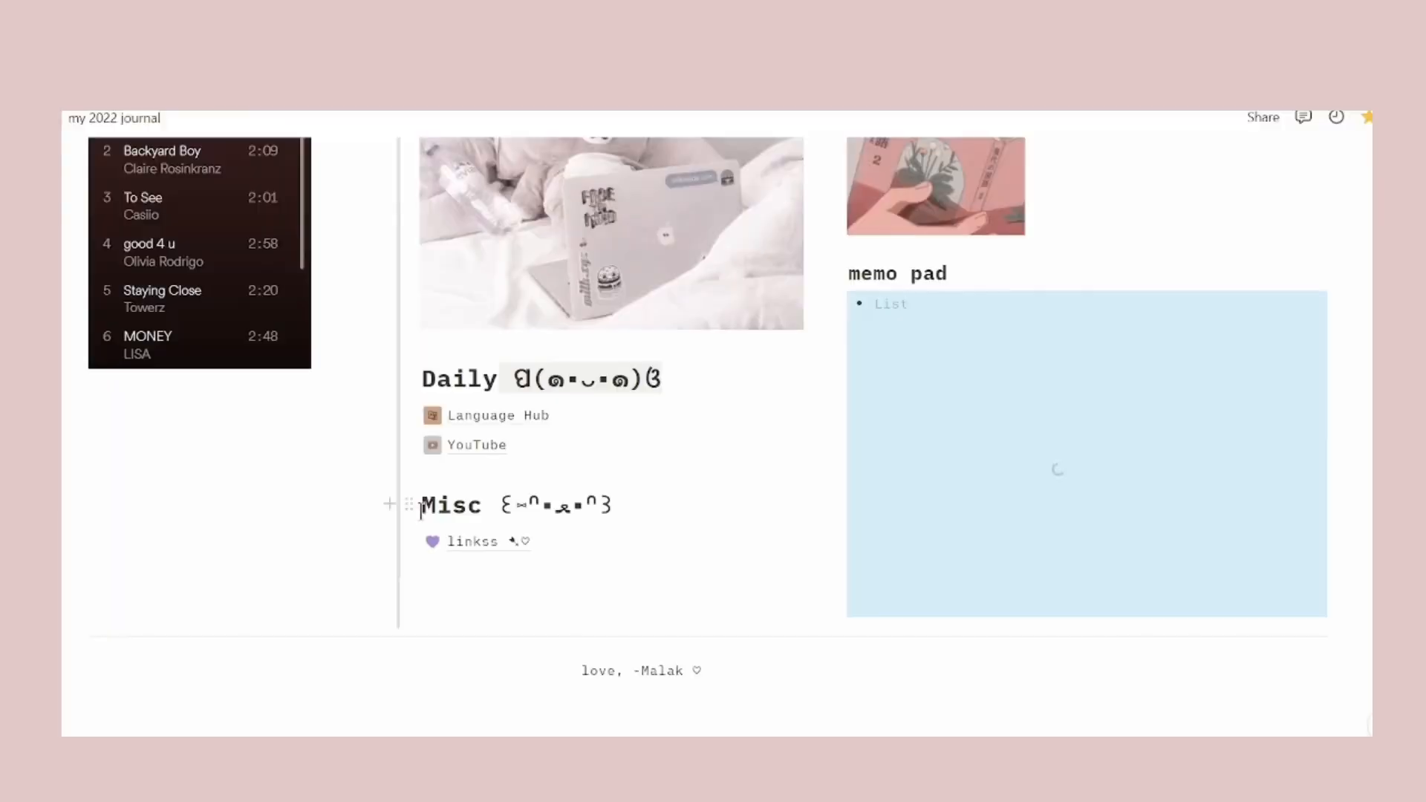
{"action": "left_click_drag", "start_coordinate": [421, 505], "coordinate": [550, 529]}
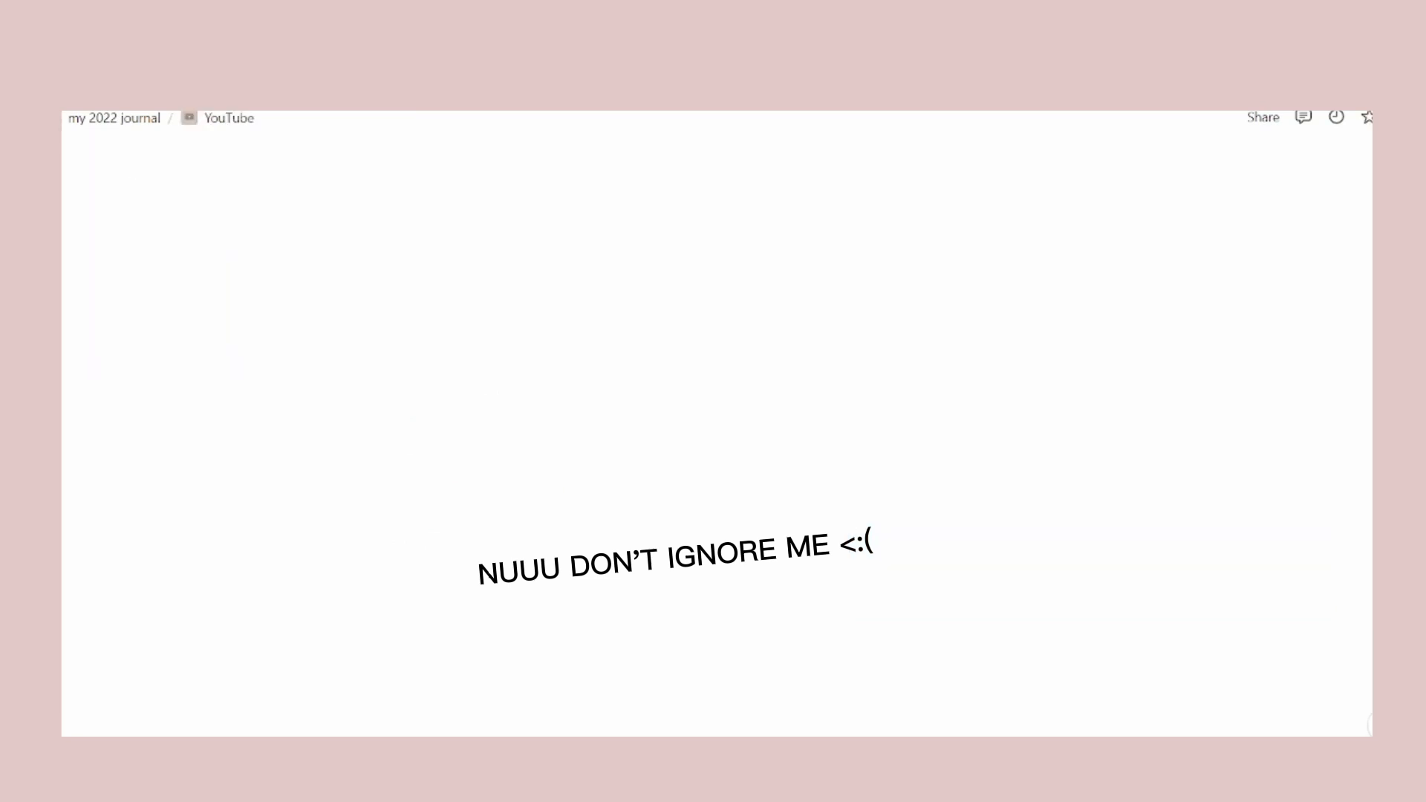
{"action": "key", "text": "alt+Left"}
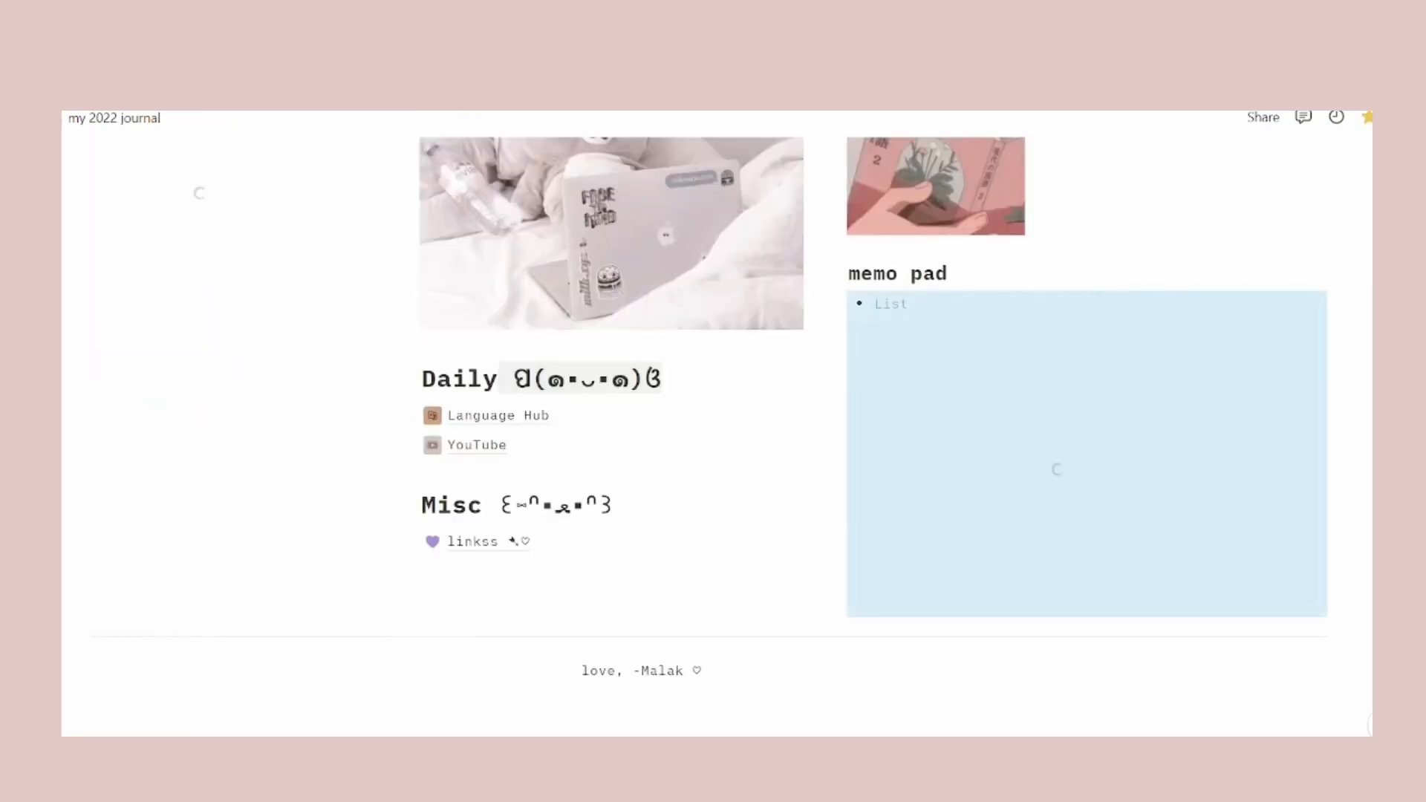
Refresh the quote widget at the end of the my 2022 journal page twice, and return to the page's beginning.
{"action": "scroll", "coordinate": [267, 541], "scroll_direction": "down", "scroll_amount": 4}
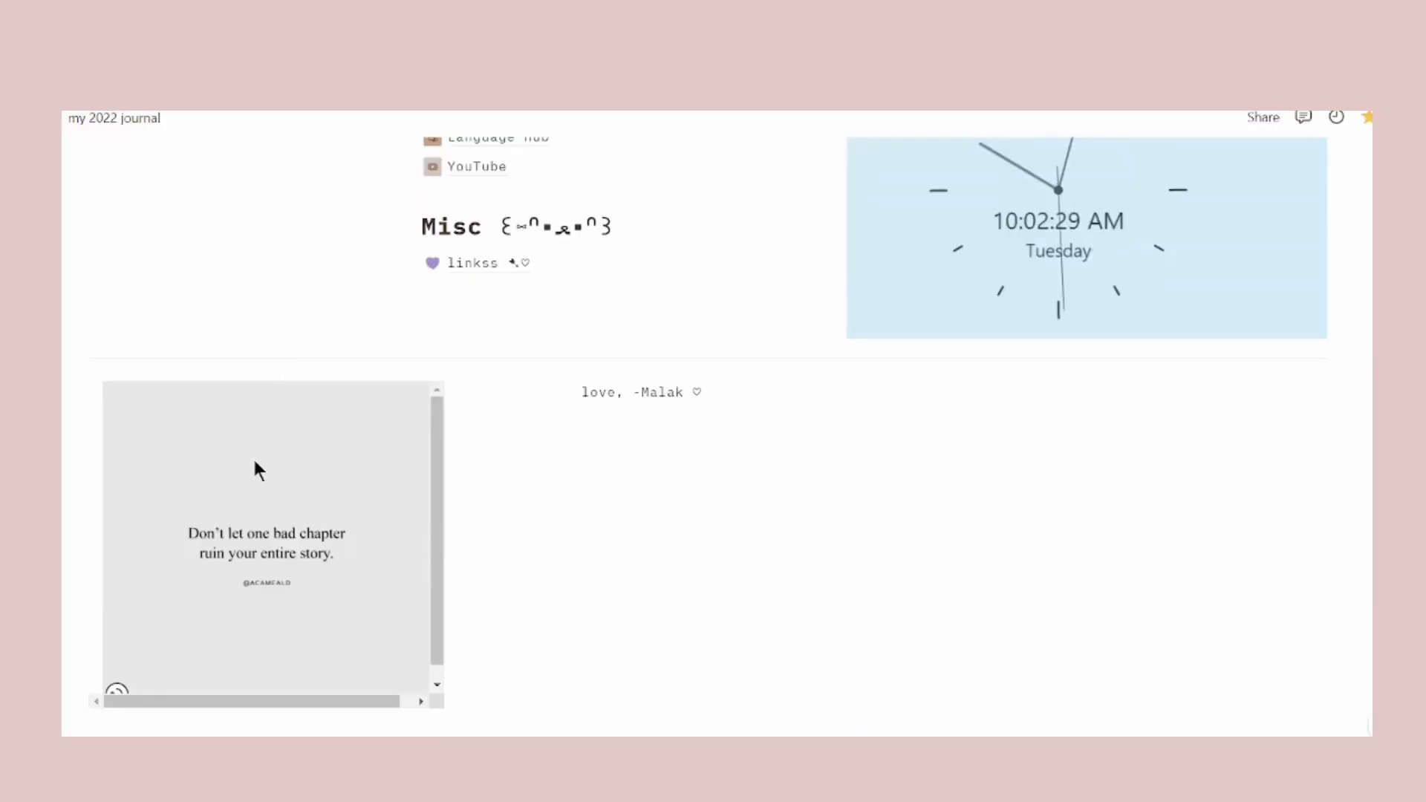
{"action": "left_click", "coordinate": [116, 690]}
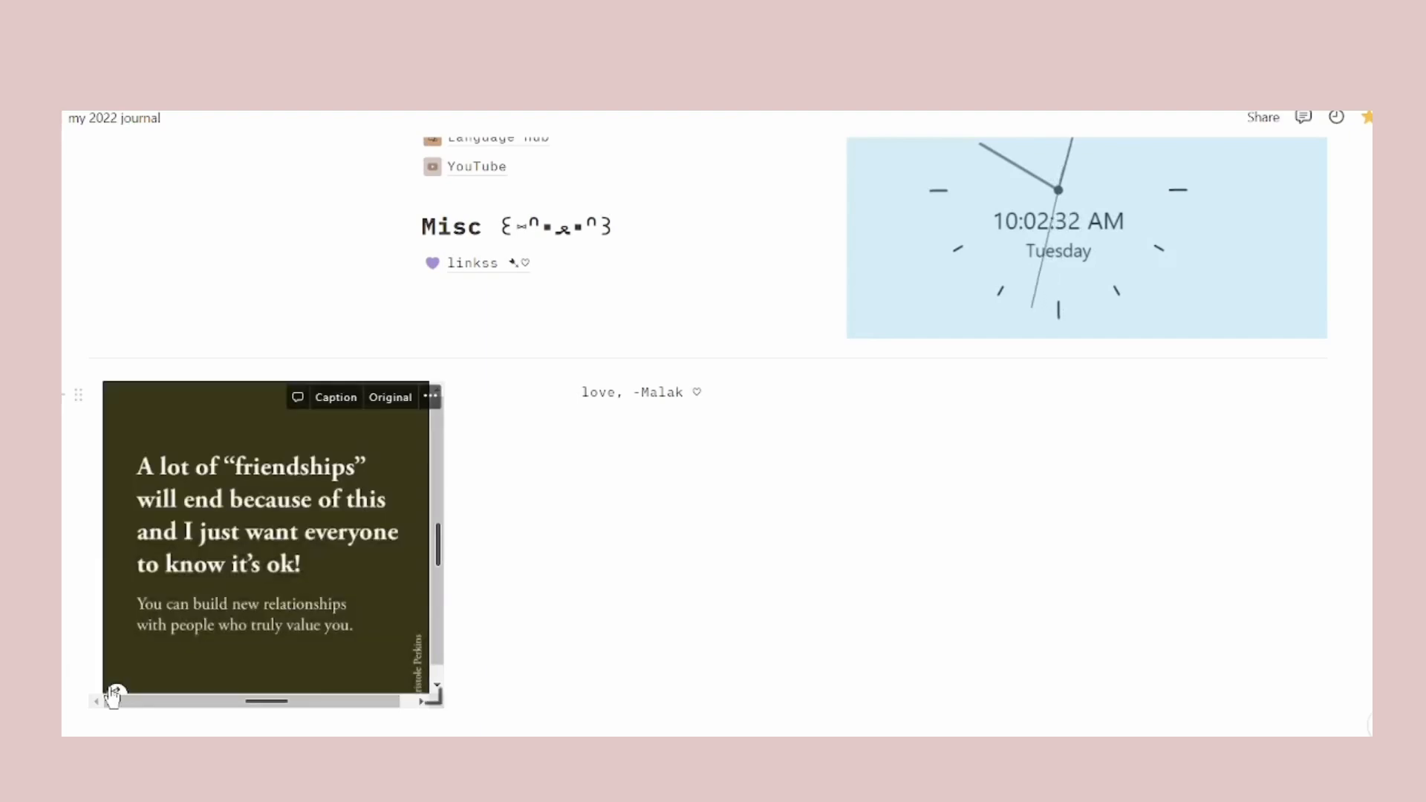
{"action": "left_click", "coordinate": [113, 693]}
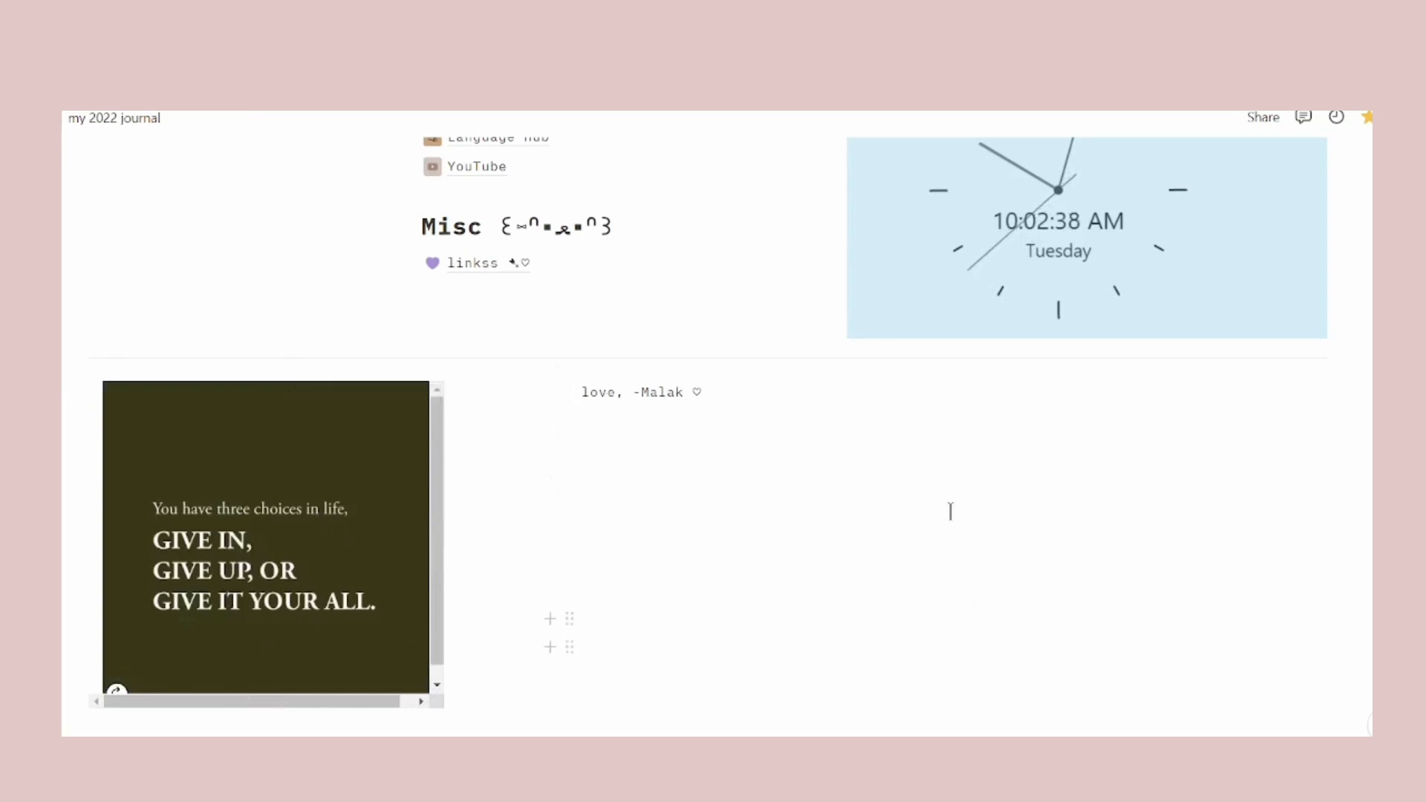
{"action": "left_click", "coordinate": [925, 493]}
{"action": "scroll", "coordinate": [926, 585], "scroll_direction": "up", "scroll_amount": 4}
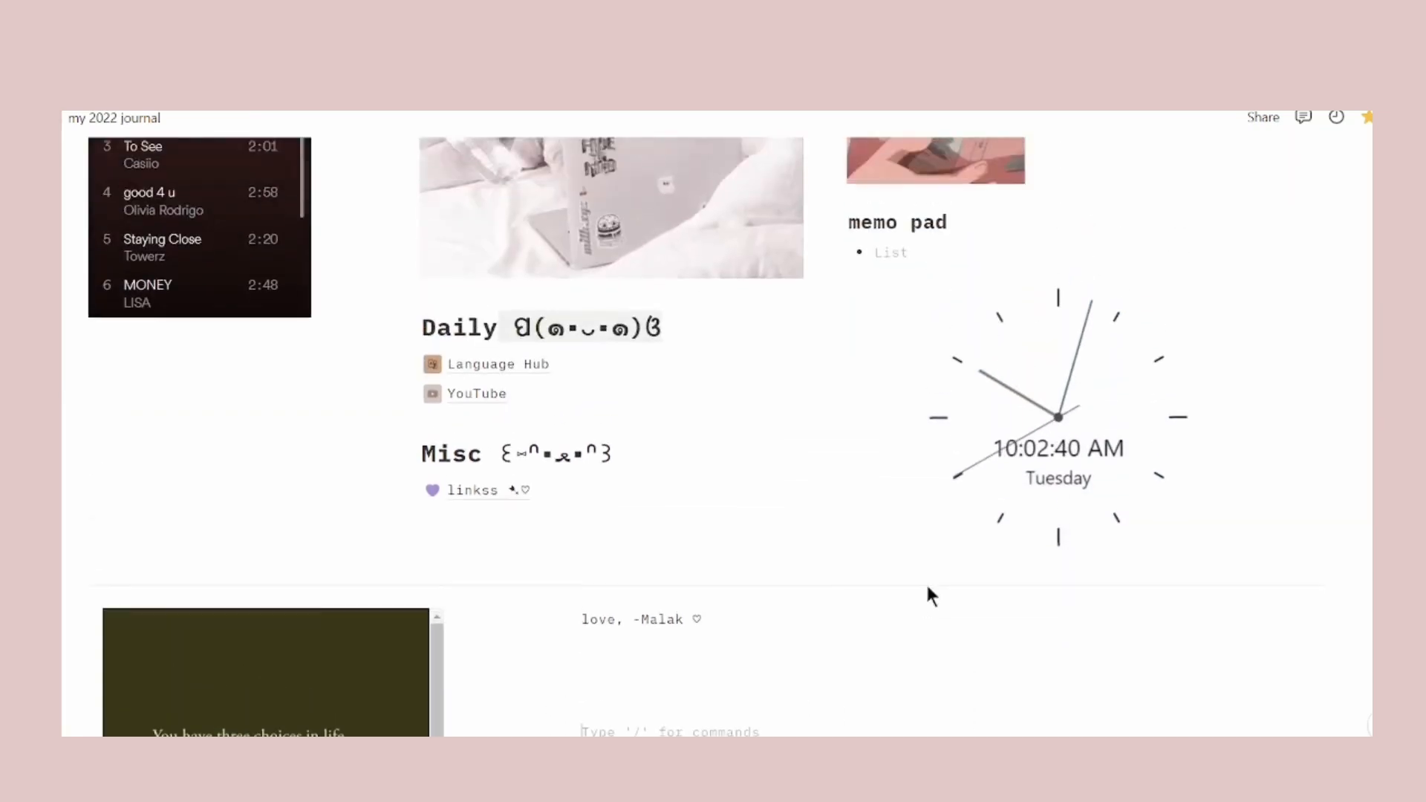
{"action": "scroll", "coordinate": [927, 586], "scroll_direction": "up", "scroll_amount": 10}
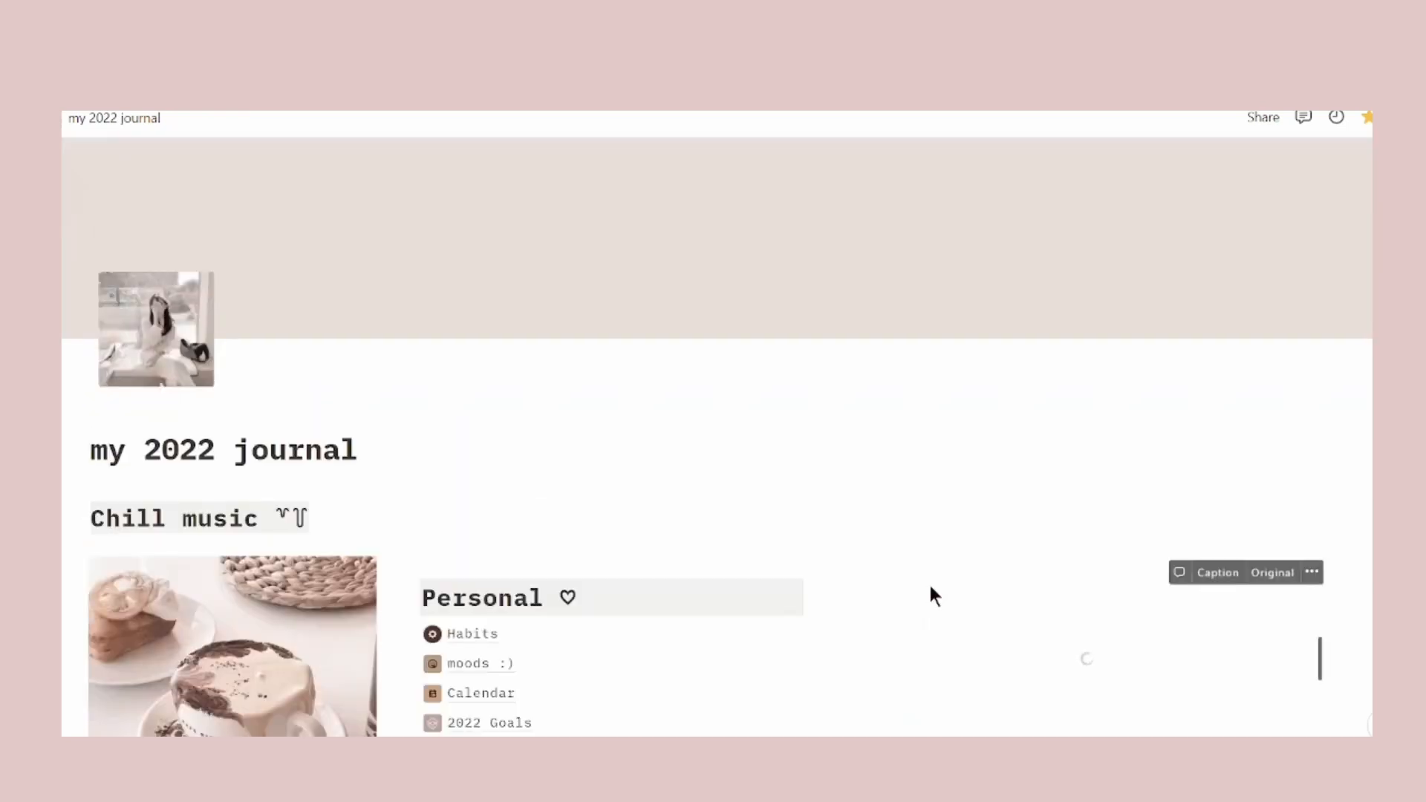